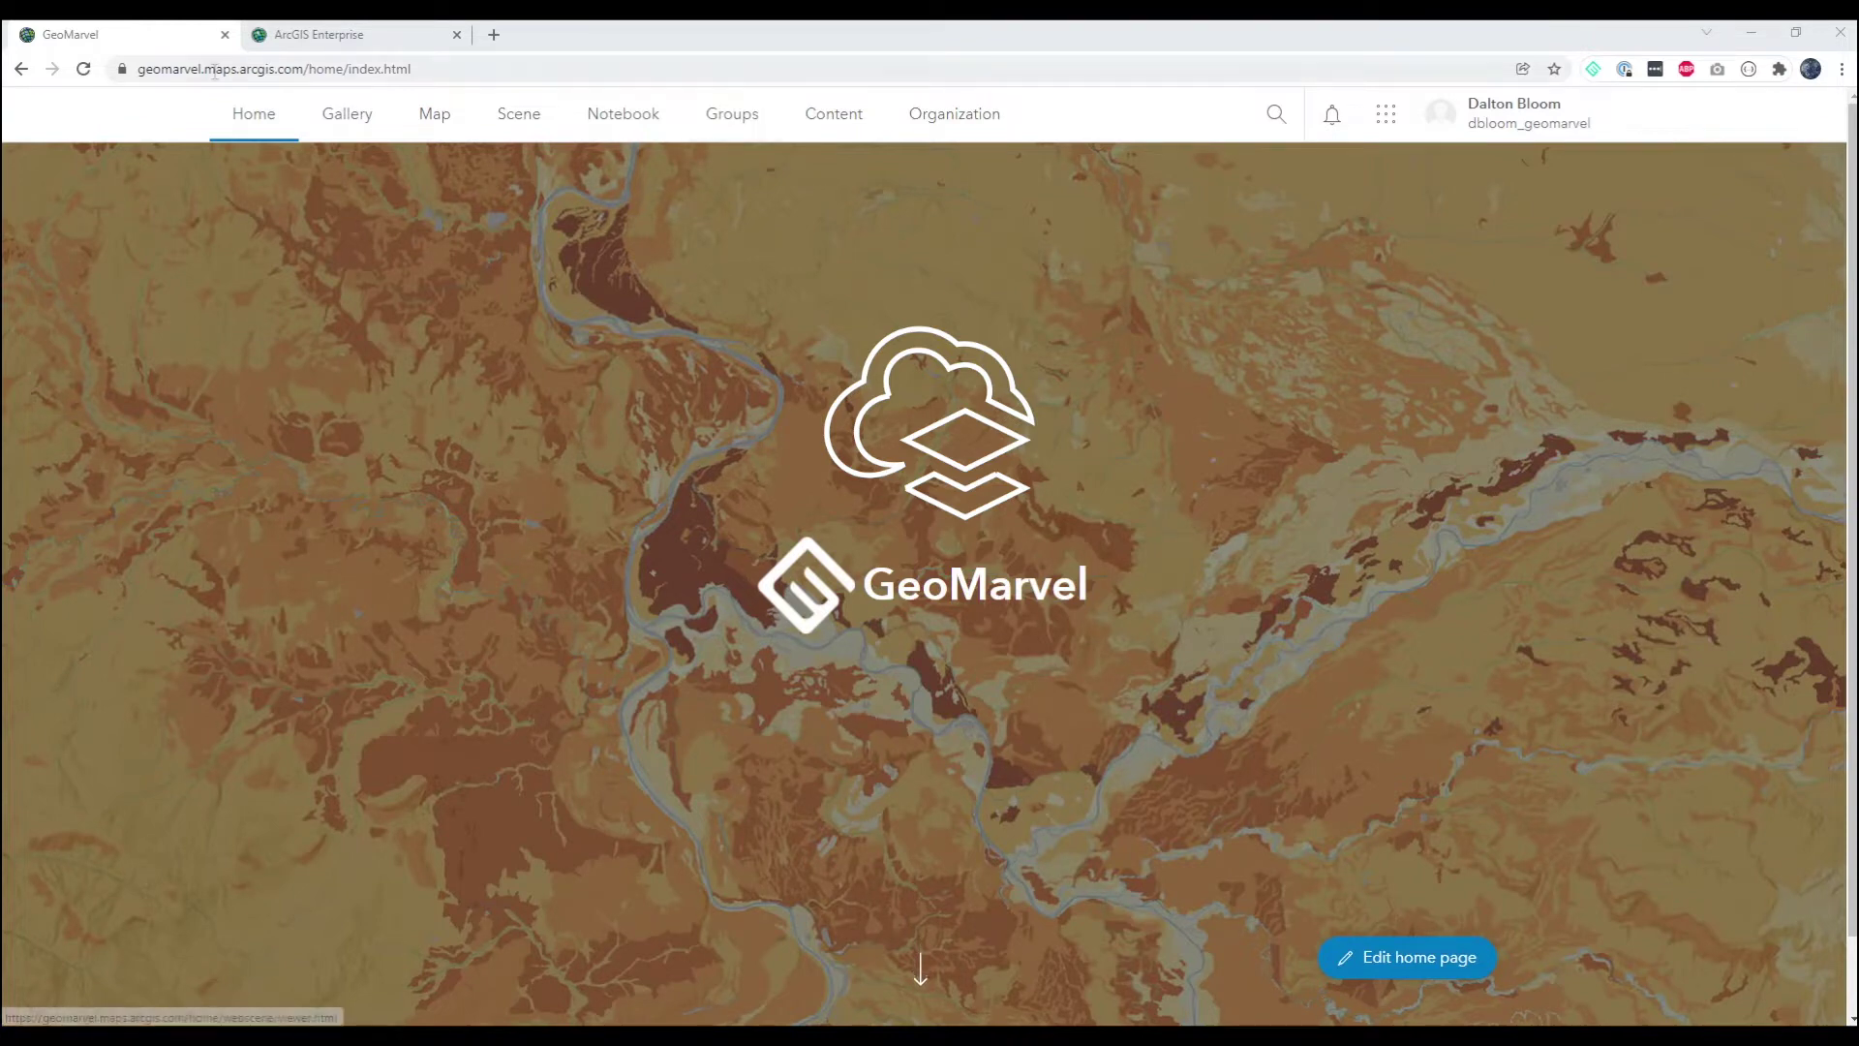
# Glance at the ArcGIS Enterprise portal, then open the GeoMarvel organization's Groups page.
pyautogui.click(314, 36)
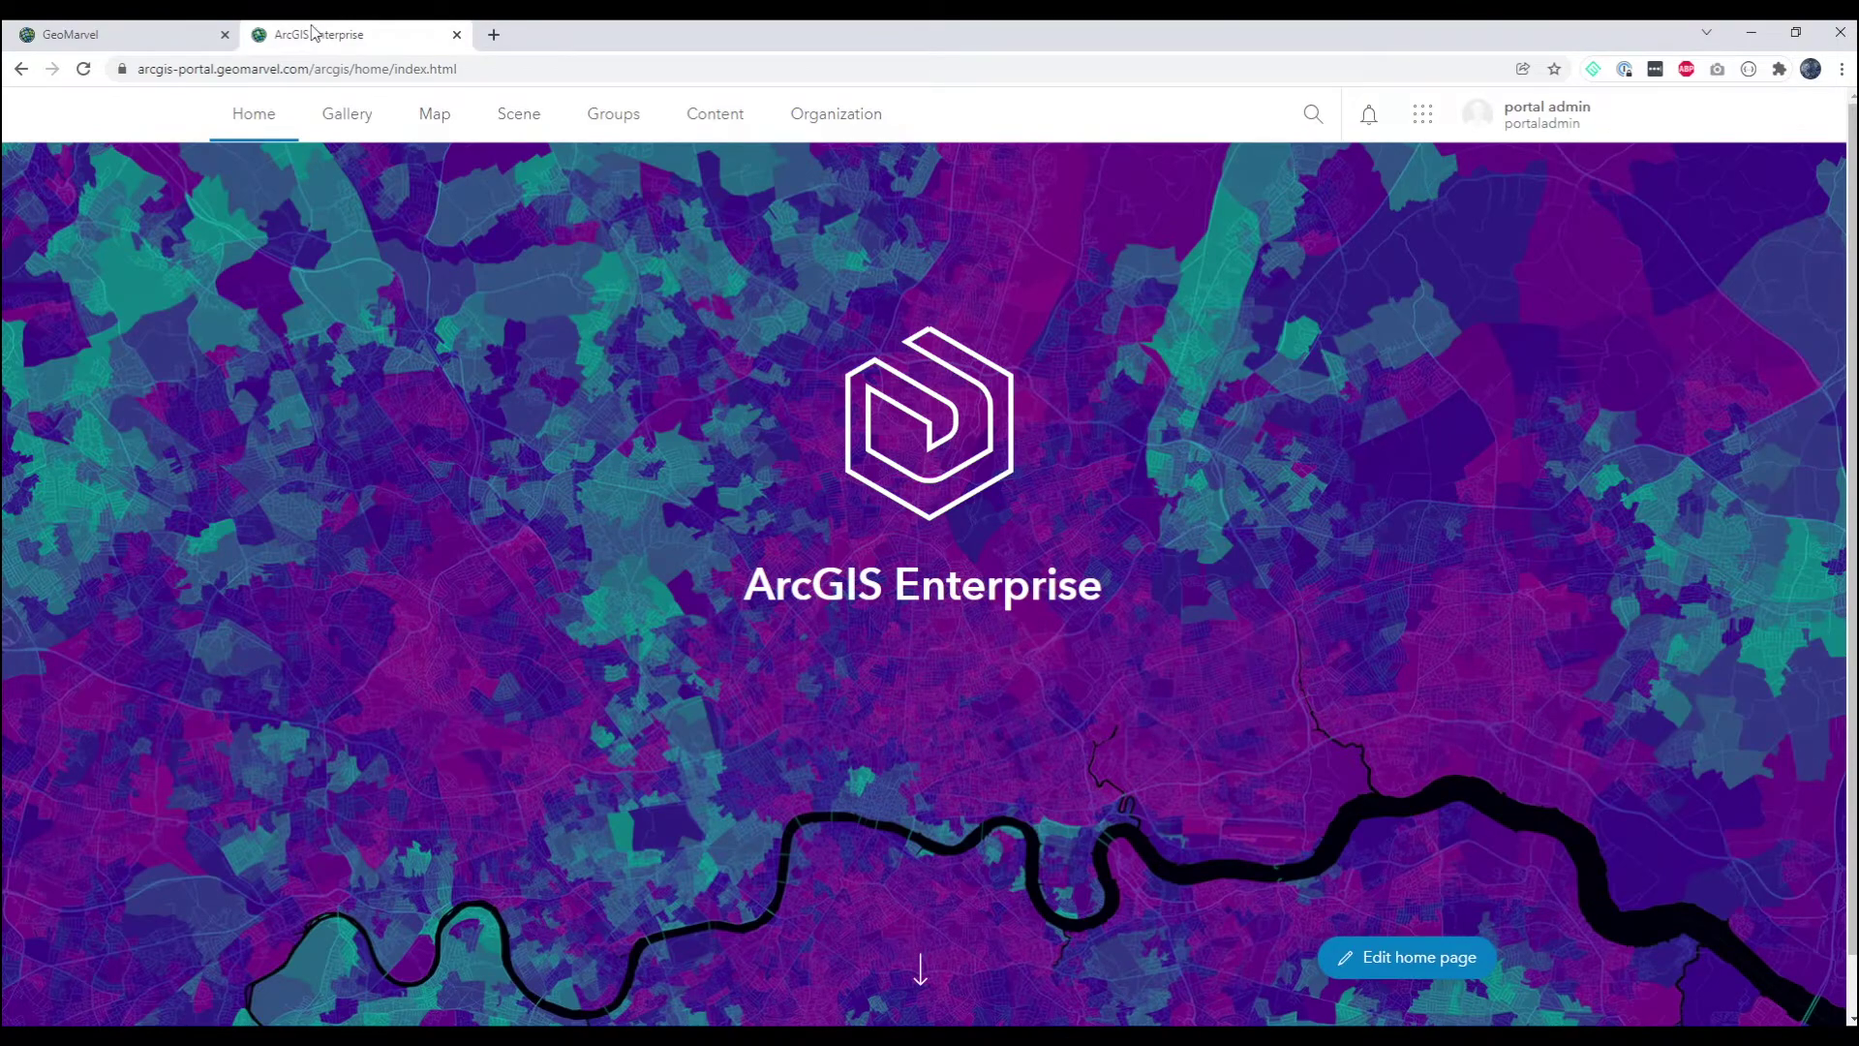
pyautogui.click(169, 39)
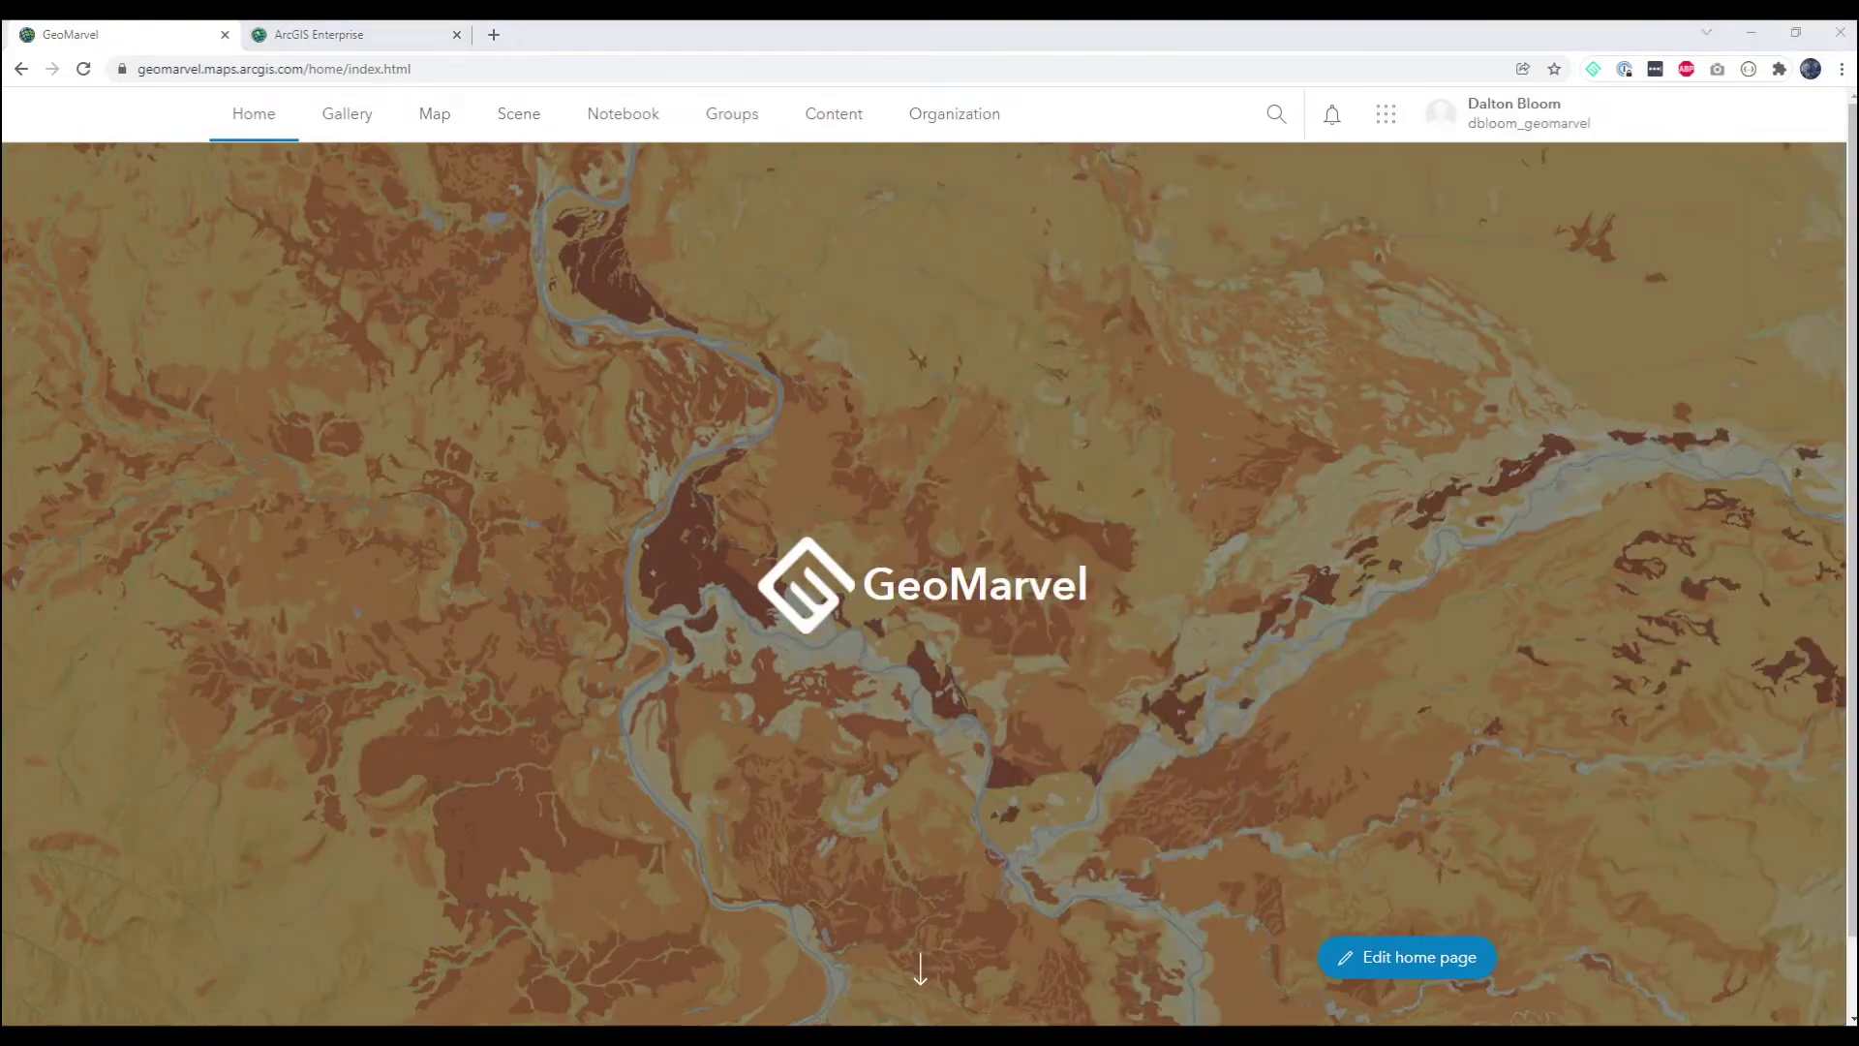
pyautogui.click(719, 124)
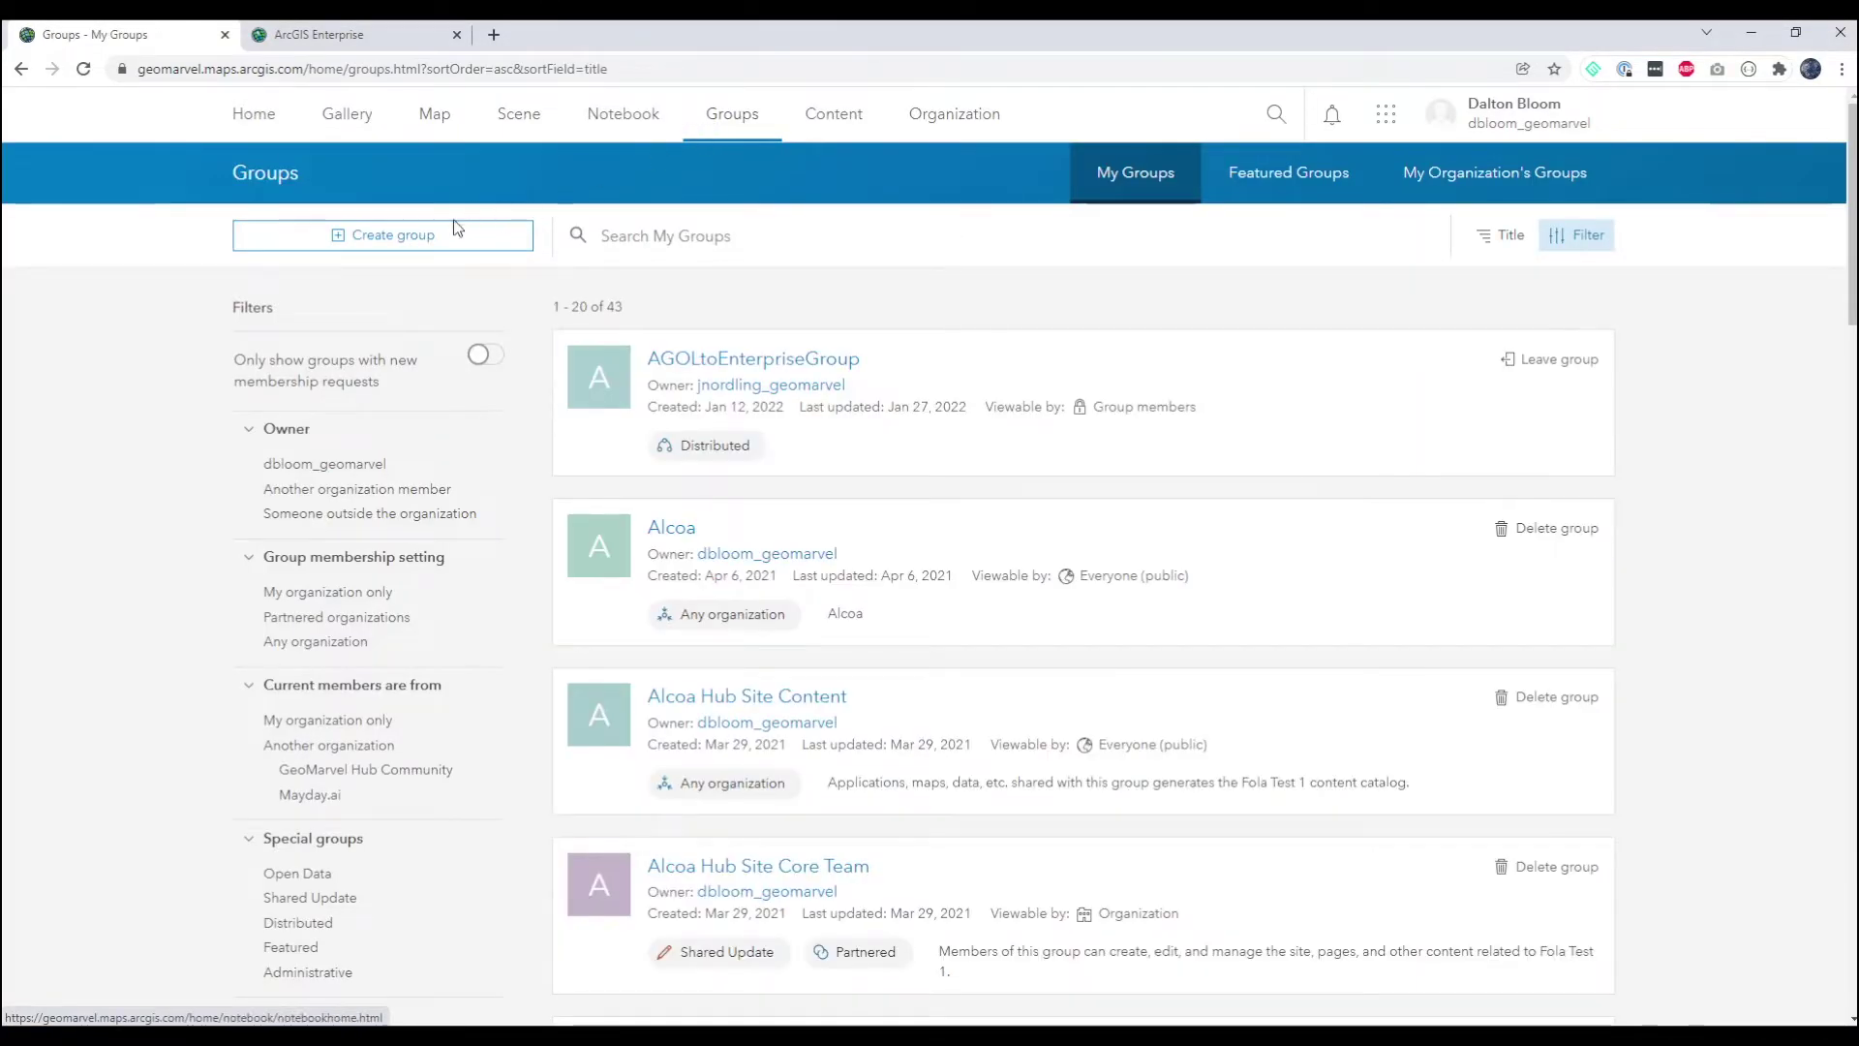
# Start a new group named 'GeoMarvel AGOL to Enterprise (Distributed Collaboration)'.
pyautogui.click(482, 239)
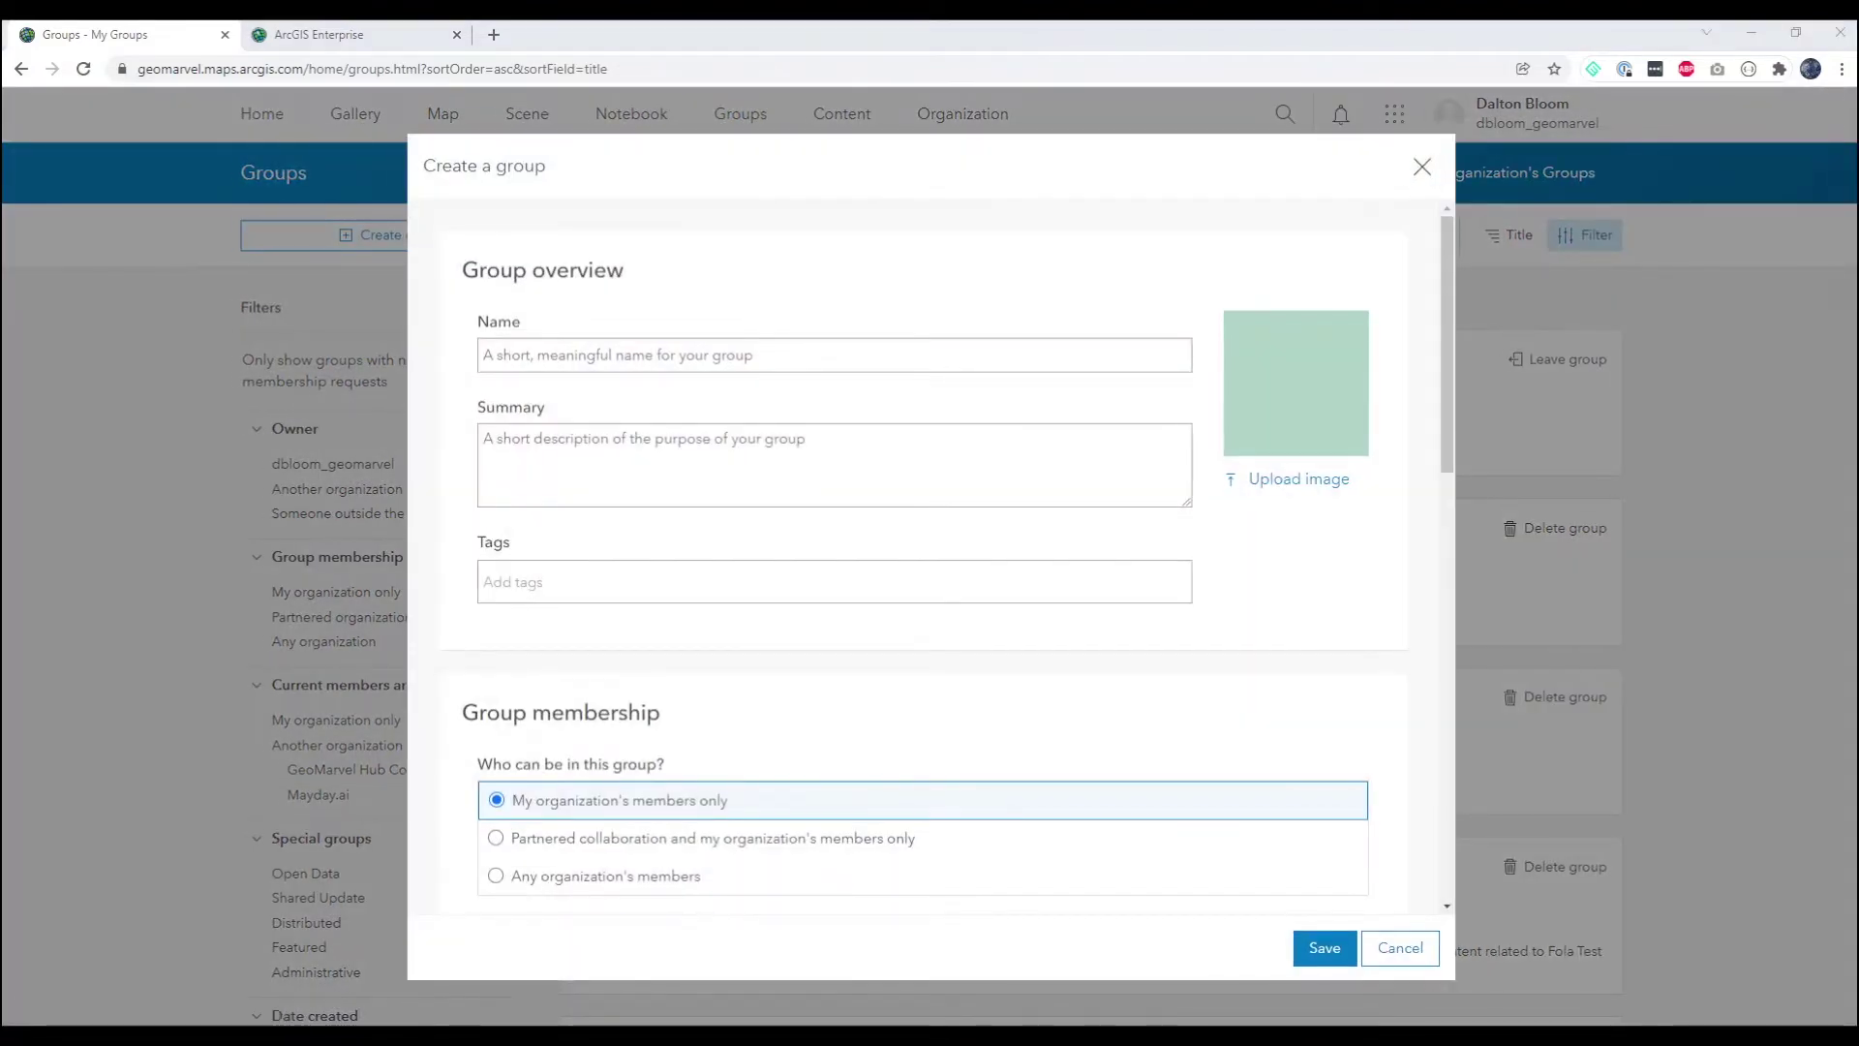
pyautogui.click(539, 355)
pyautogui.write('GeoMarvel AGOL to Enterprise (Distributed Collaboration)')
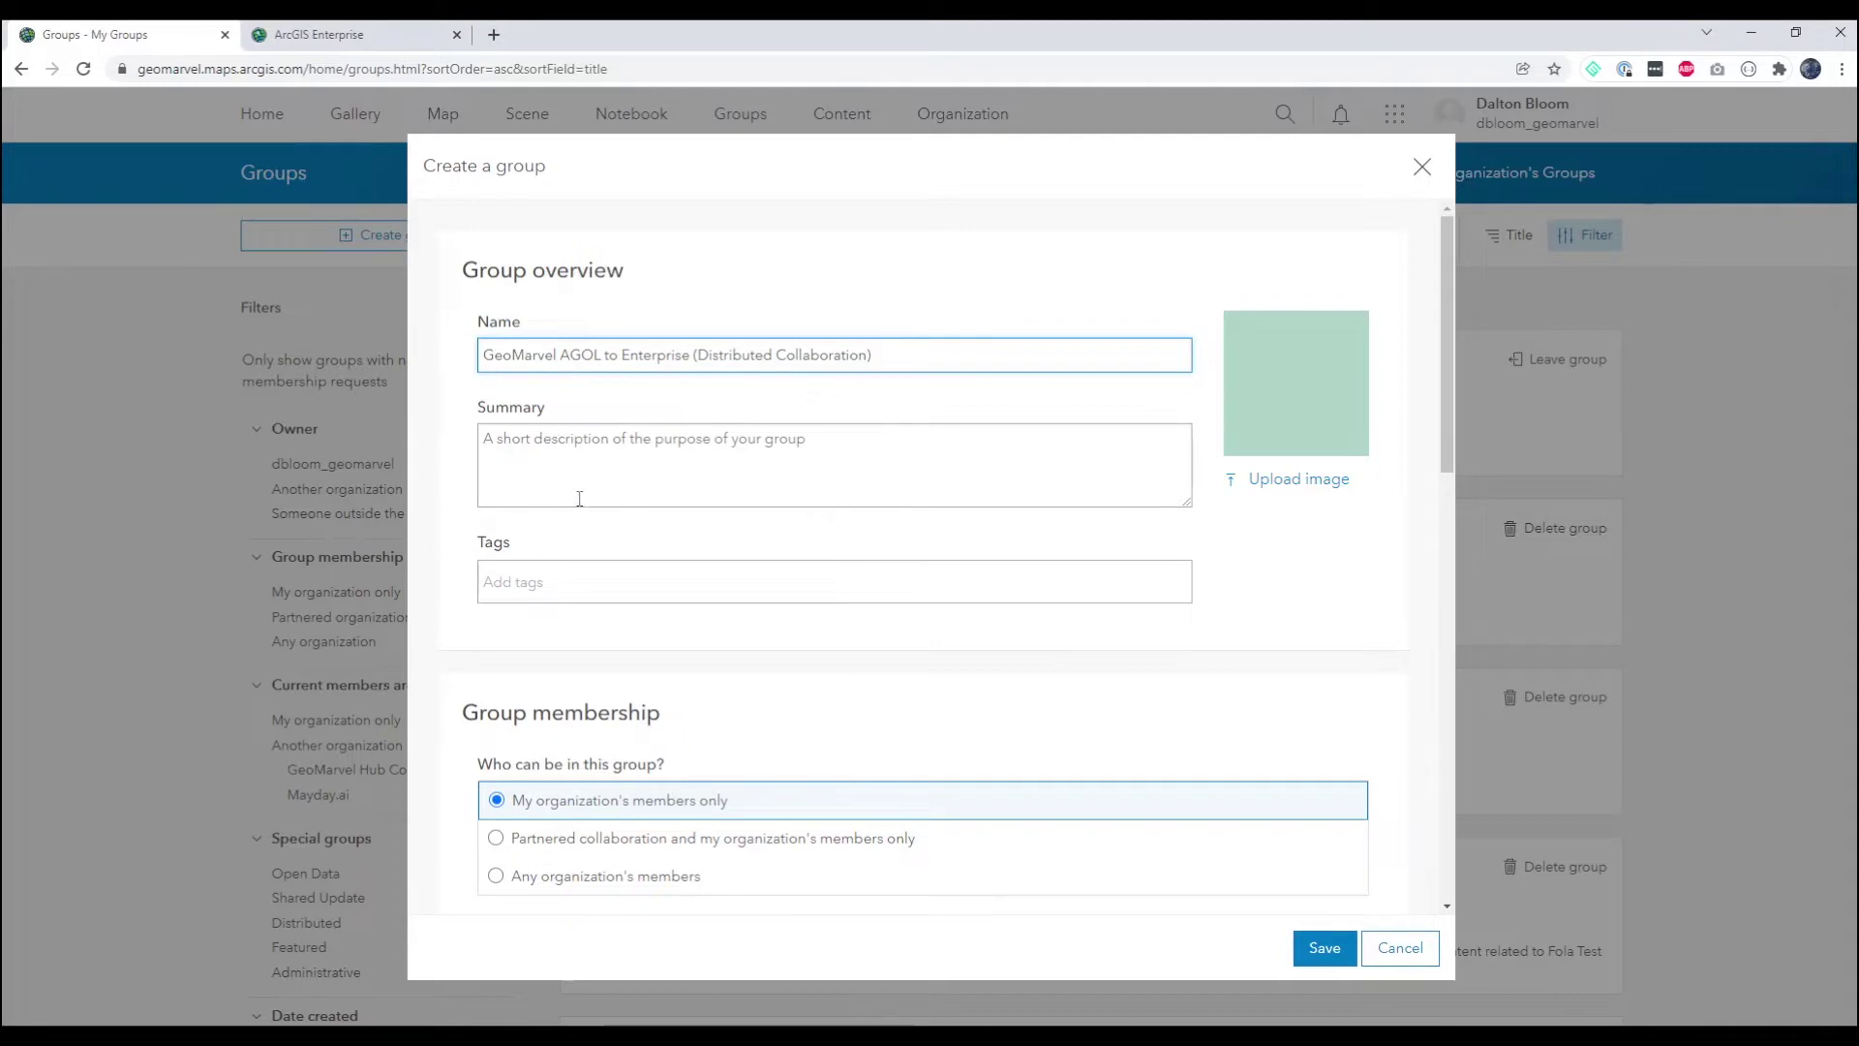
pyautogui.click(632, 572)
# Allow partnered collaboration and any organization's members, keep it public (Everyone), and save the group.
pyautogui.scroll(-3, 632, 572)
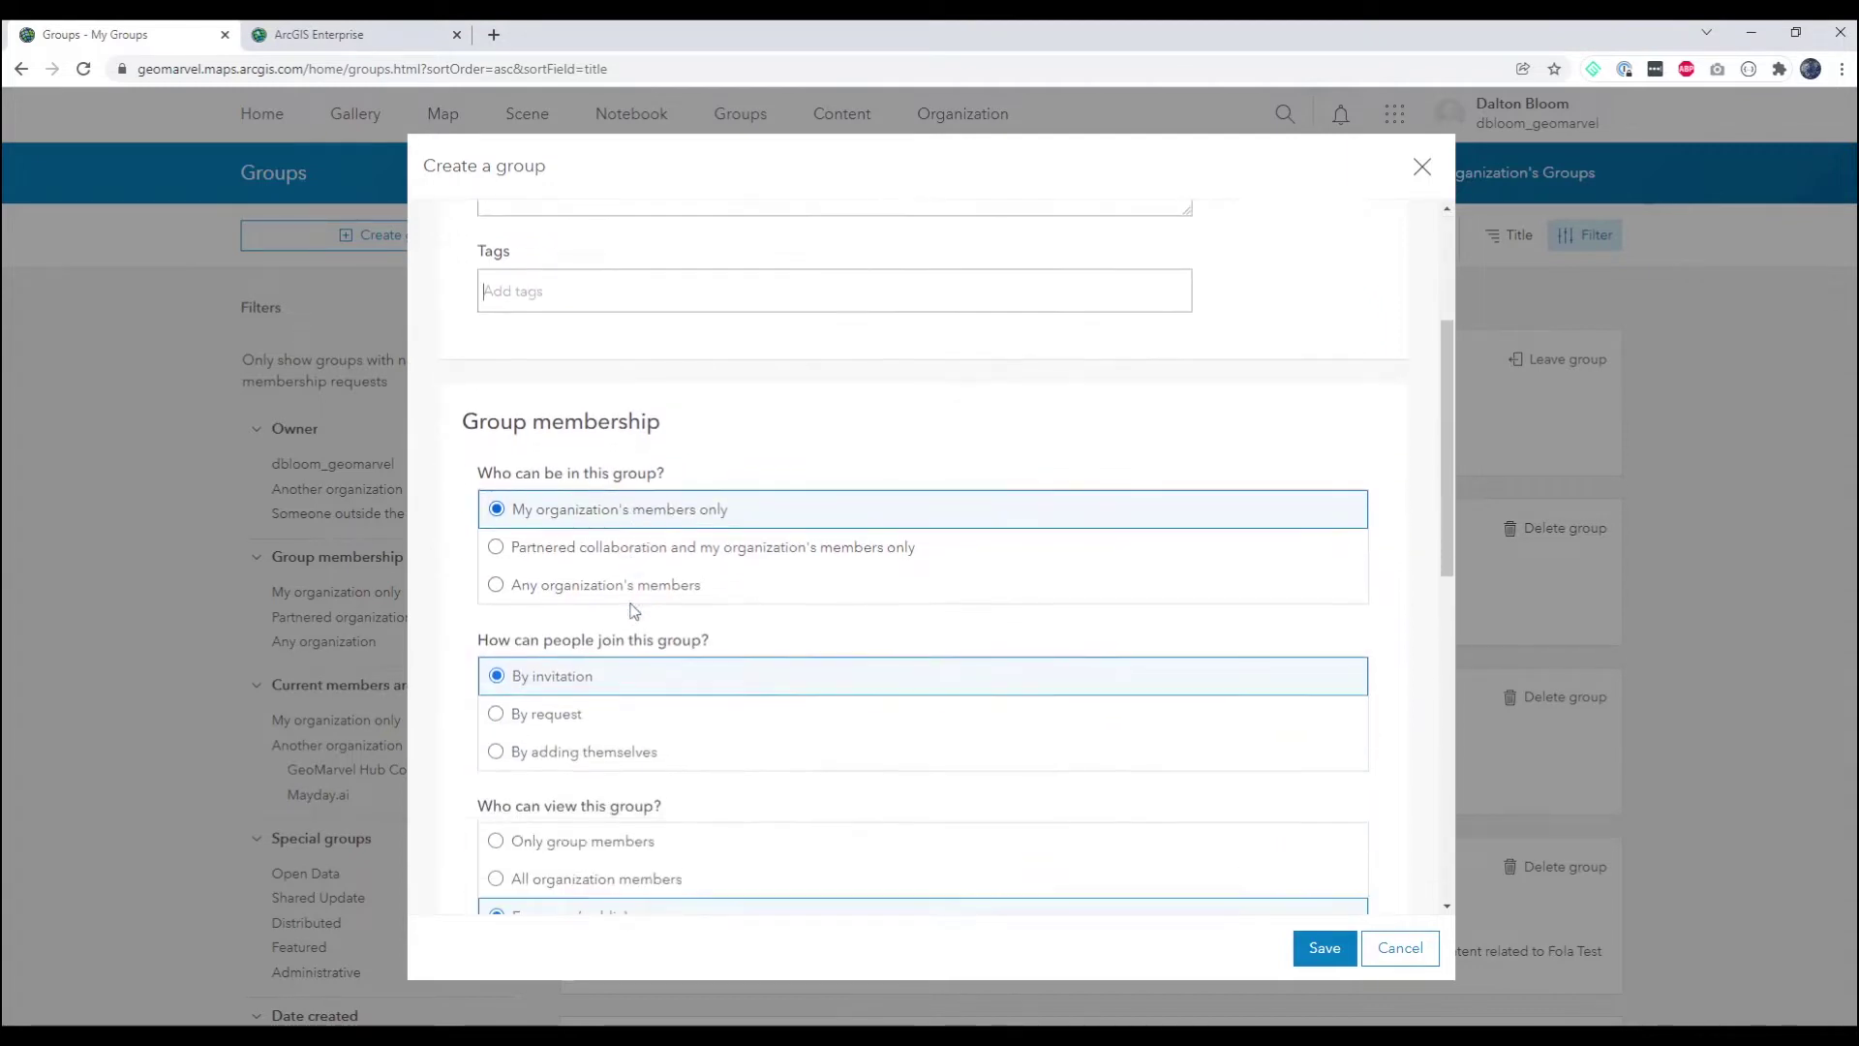
pyautogui.click(625, 548)
pyautogui.scroll(-2, 664, 560)
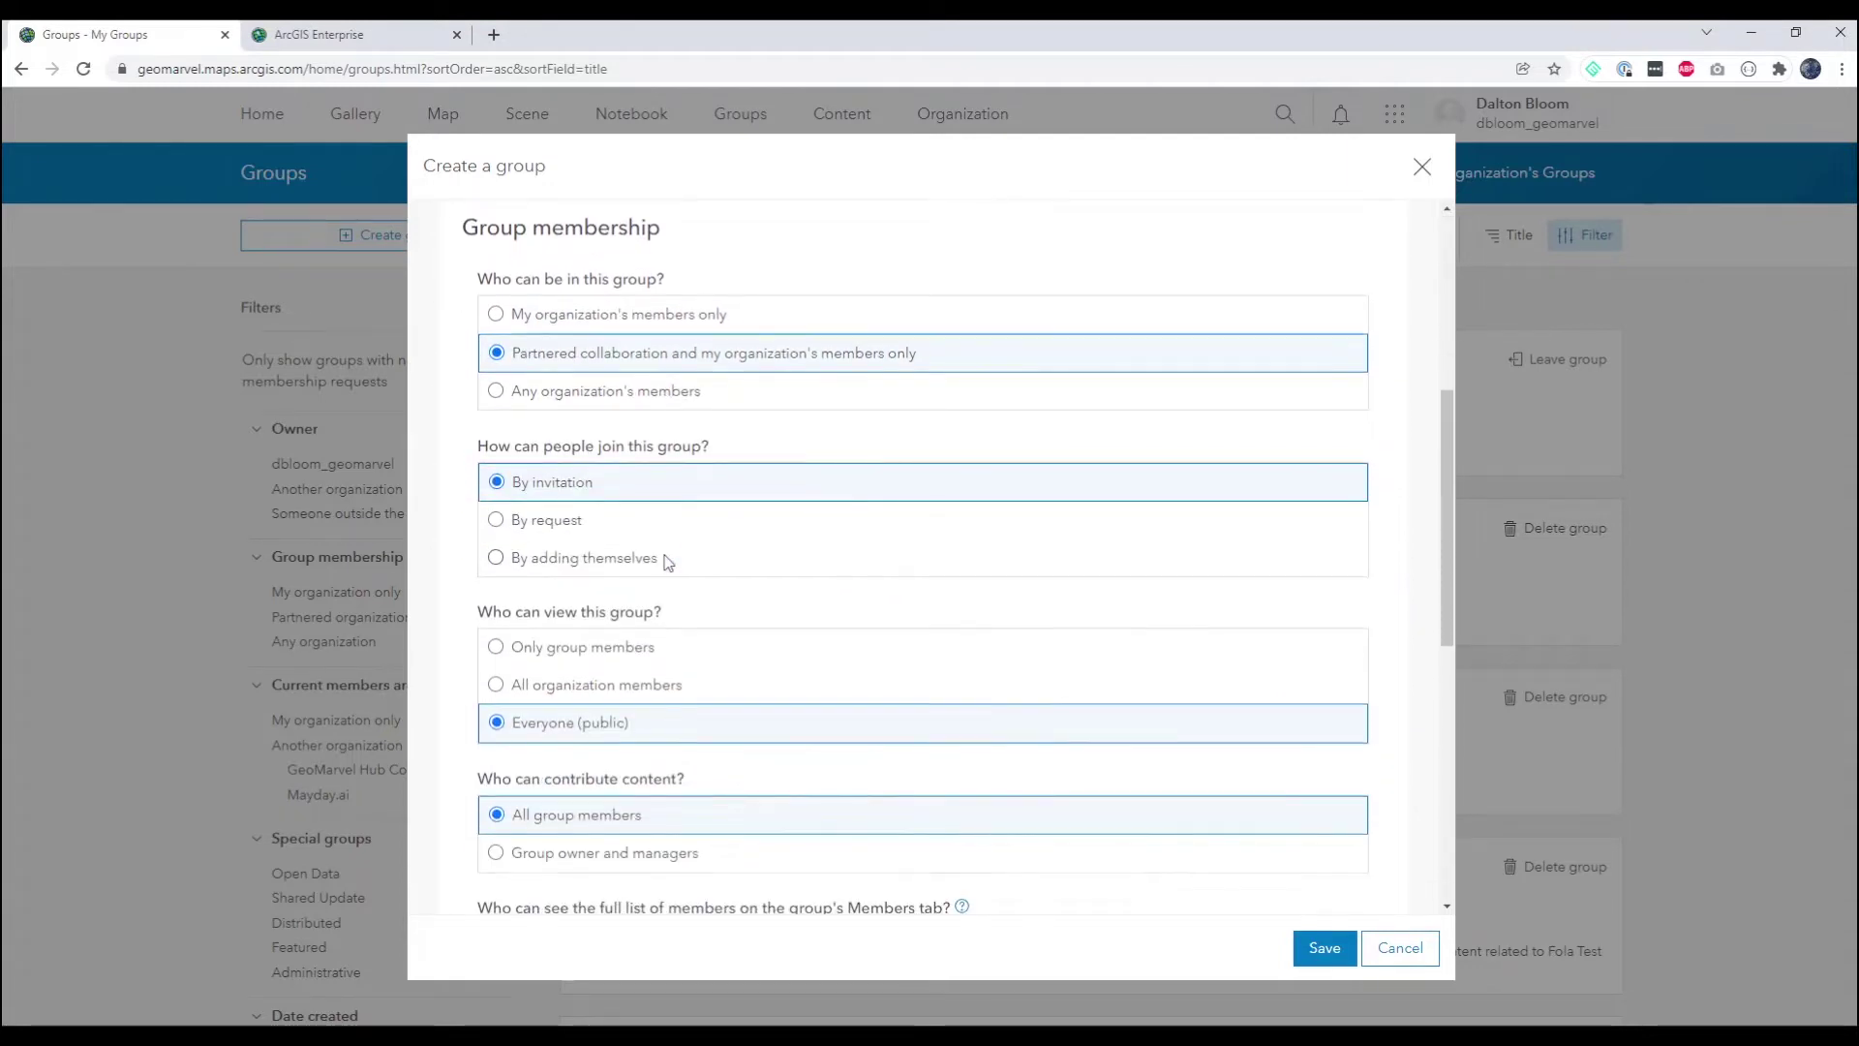
pyautogui.click(604, 397)
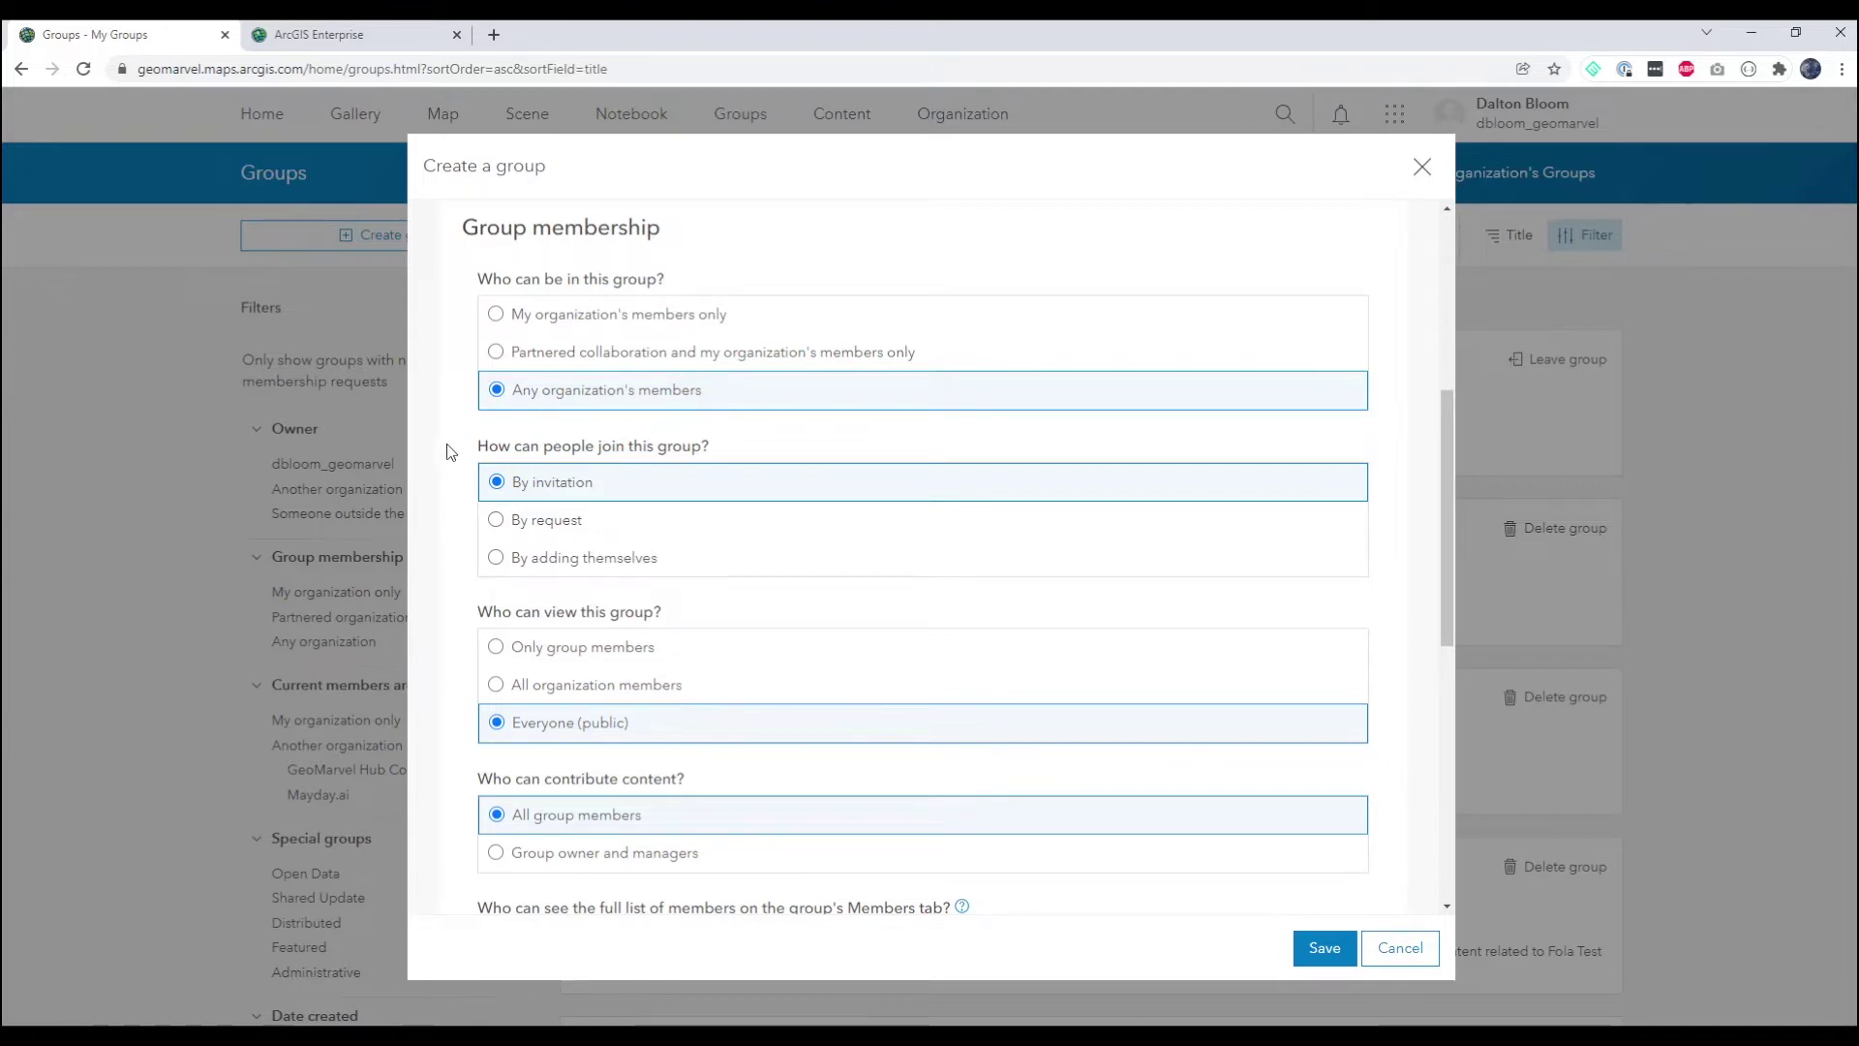
pyautogui.scroll(-1, 464, 436)
pyautogui.scroll(-1, 473, 425)
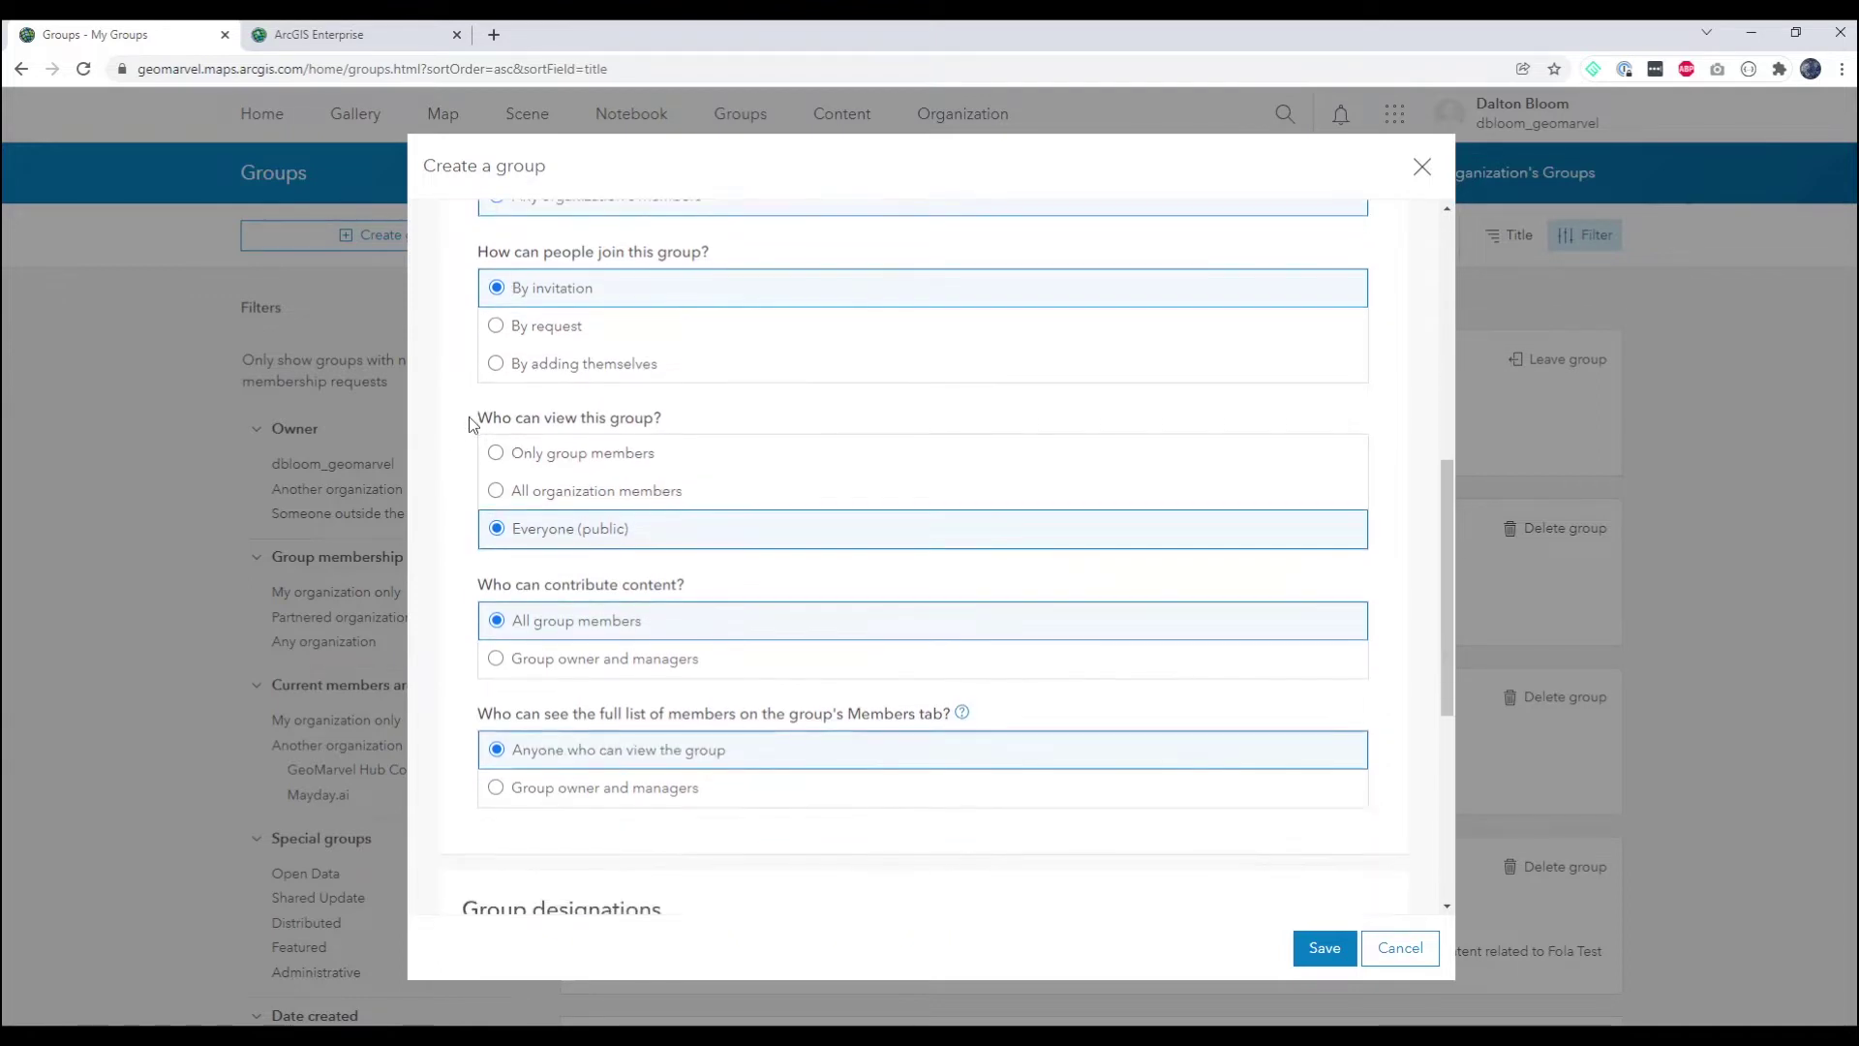
pyautogui.scroll(-4, 462, 419)
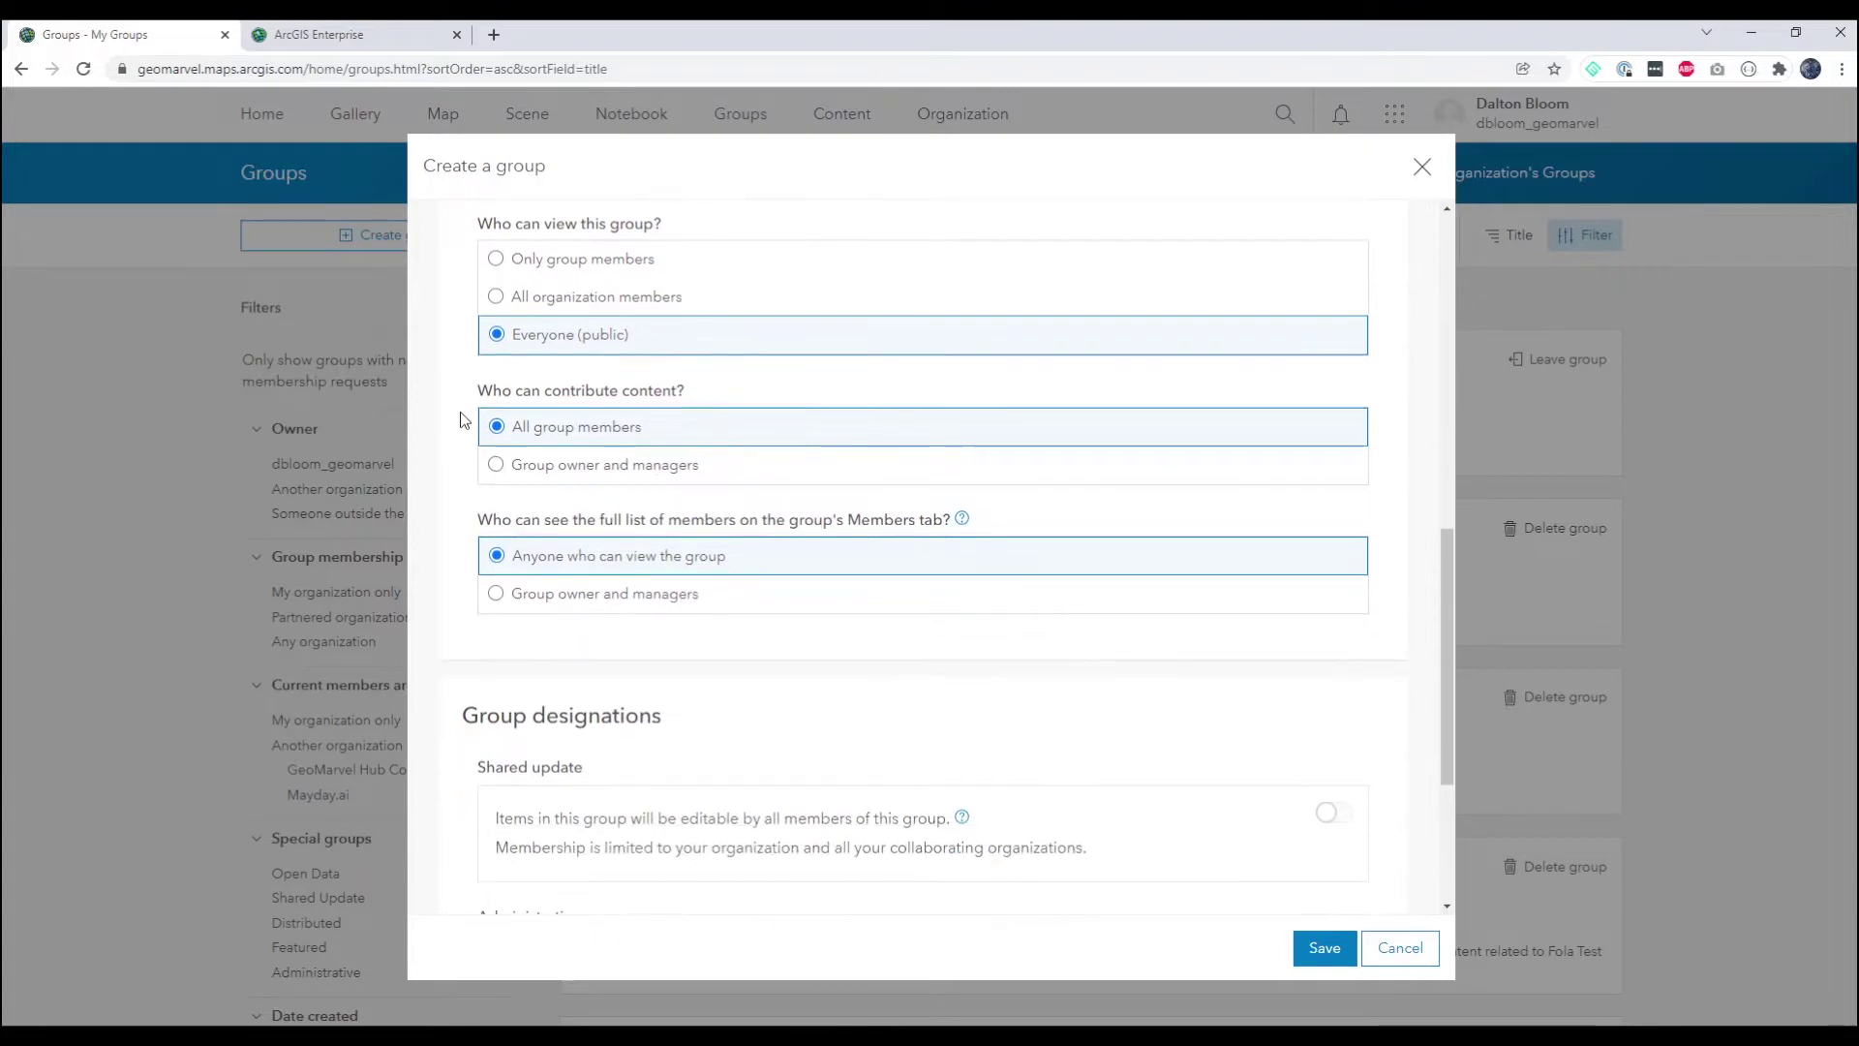
pyautogui.scroll(-1, 465, 436)
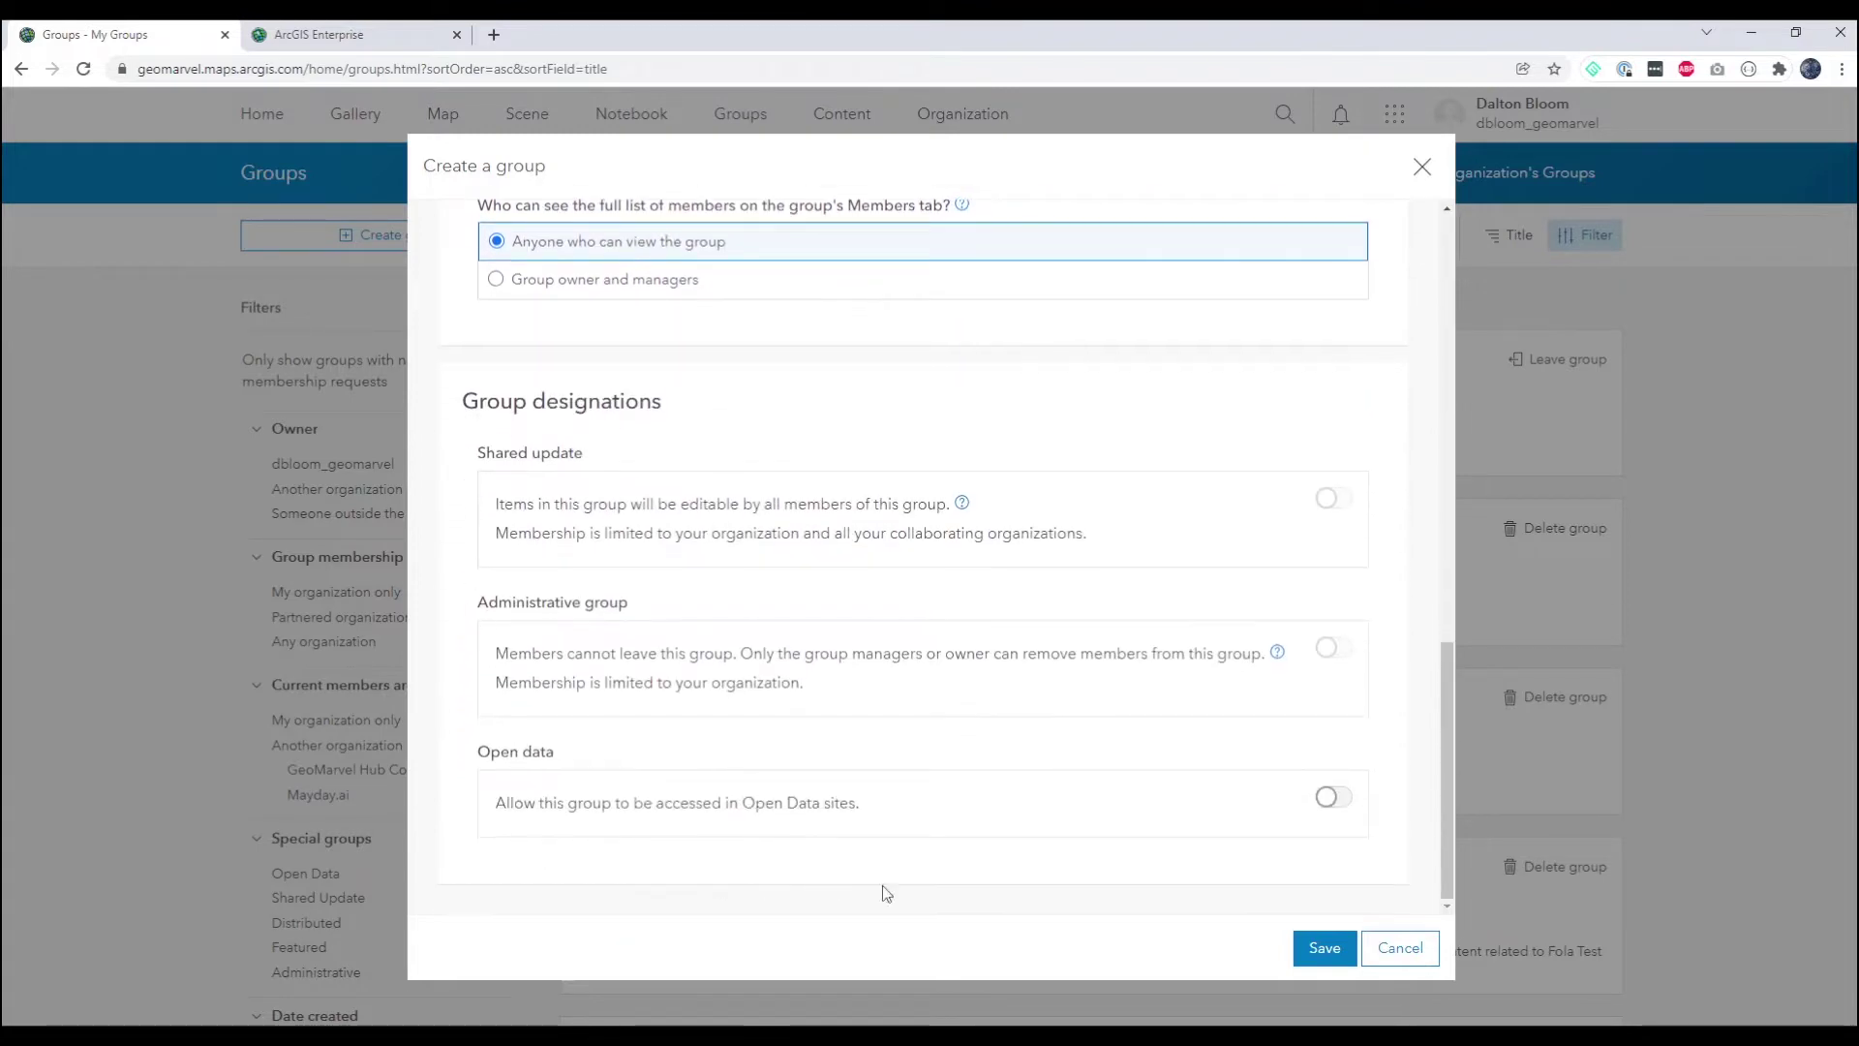
pyautogui.click(1325, 948)
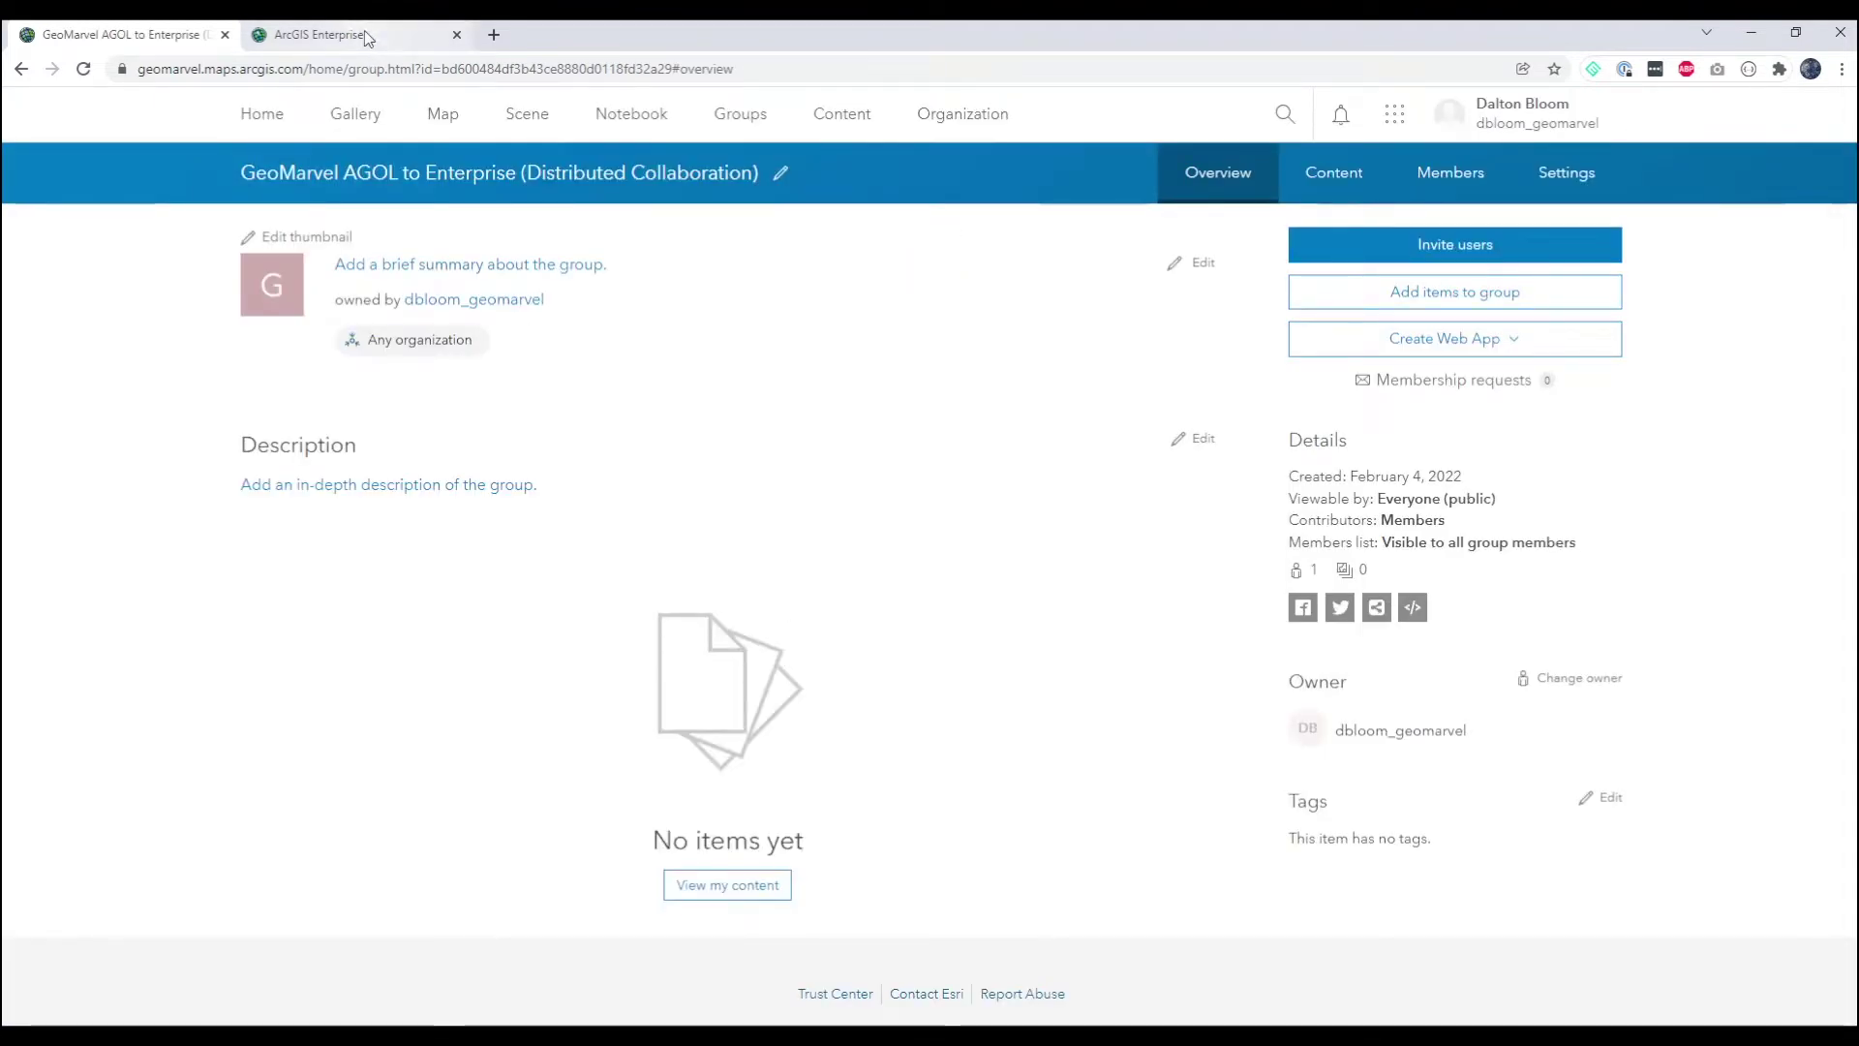
pyautogui.click(368, 38)
# Create the public Enterprise group 'GeoMarvel AGOL to Enterprise (Distributed Collaboration)' and save it.
pyautogui.click(616, 107)
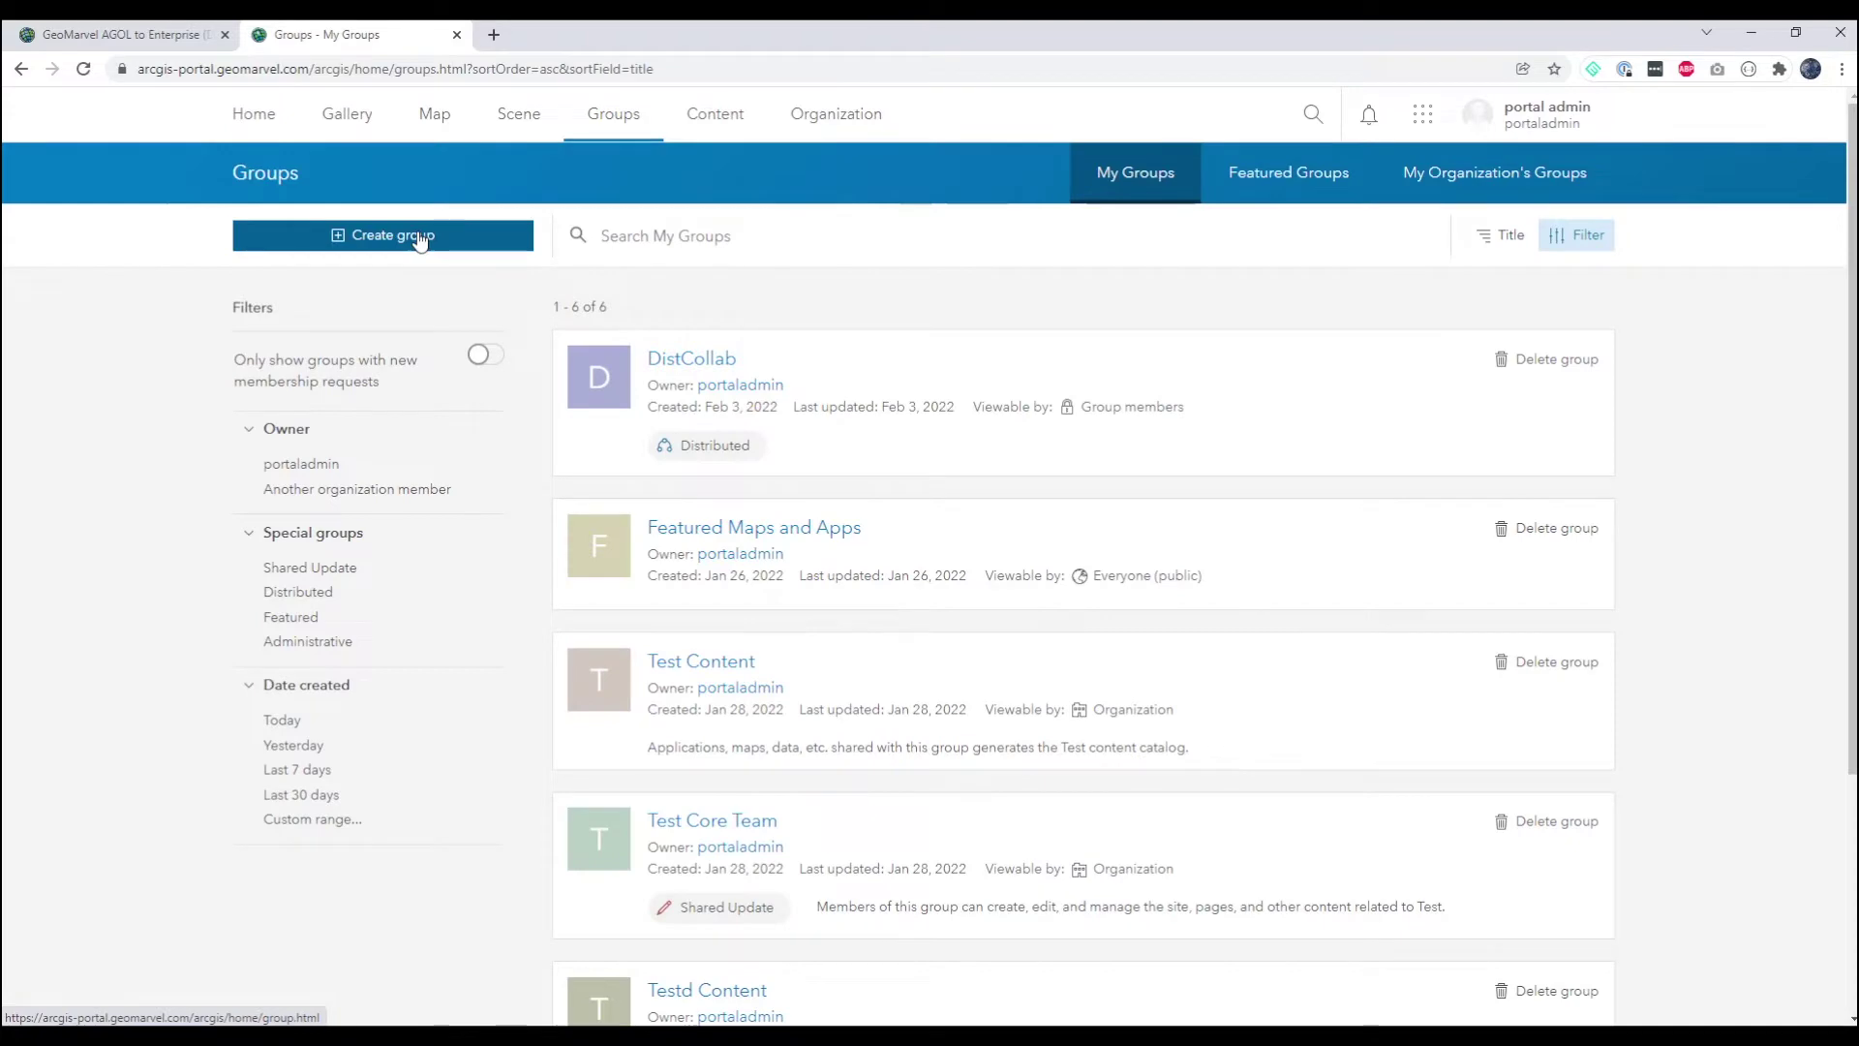
pyautogui.click(419, 237)
pyautogui.click(664, 355)
pyautogui.write('GeoMarvel AGOL to Enterprise (Distributed Collaboration)')
pyautogui.scroll(-3, 666, 540)
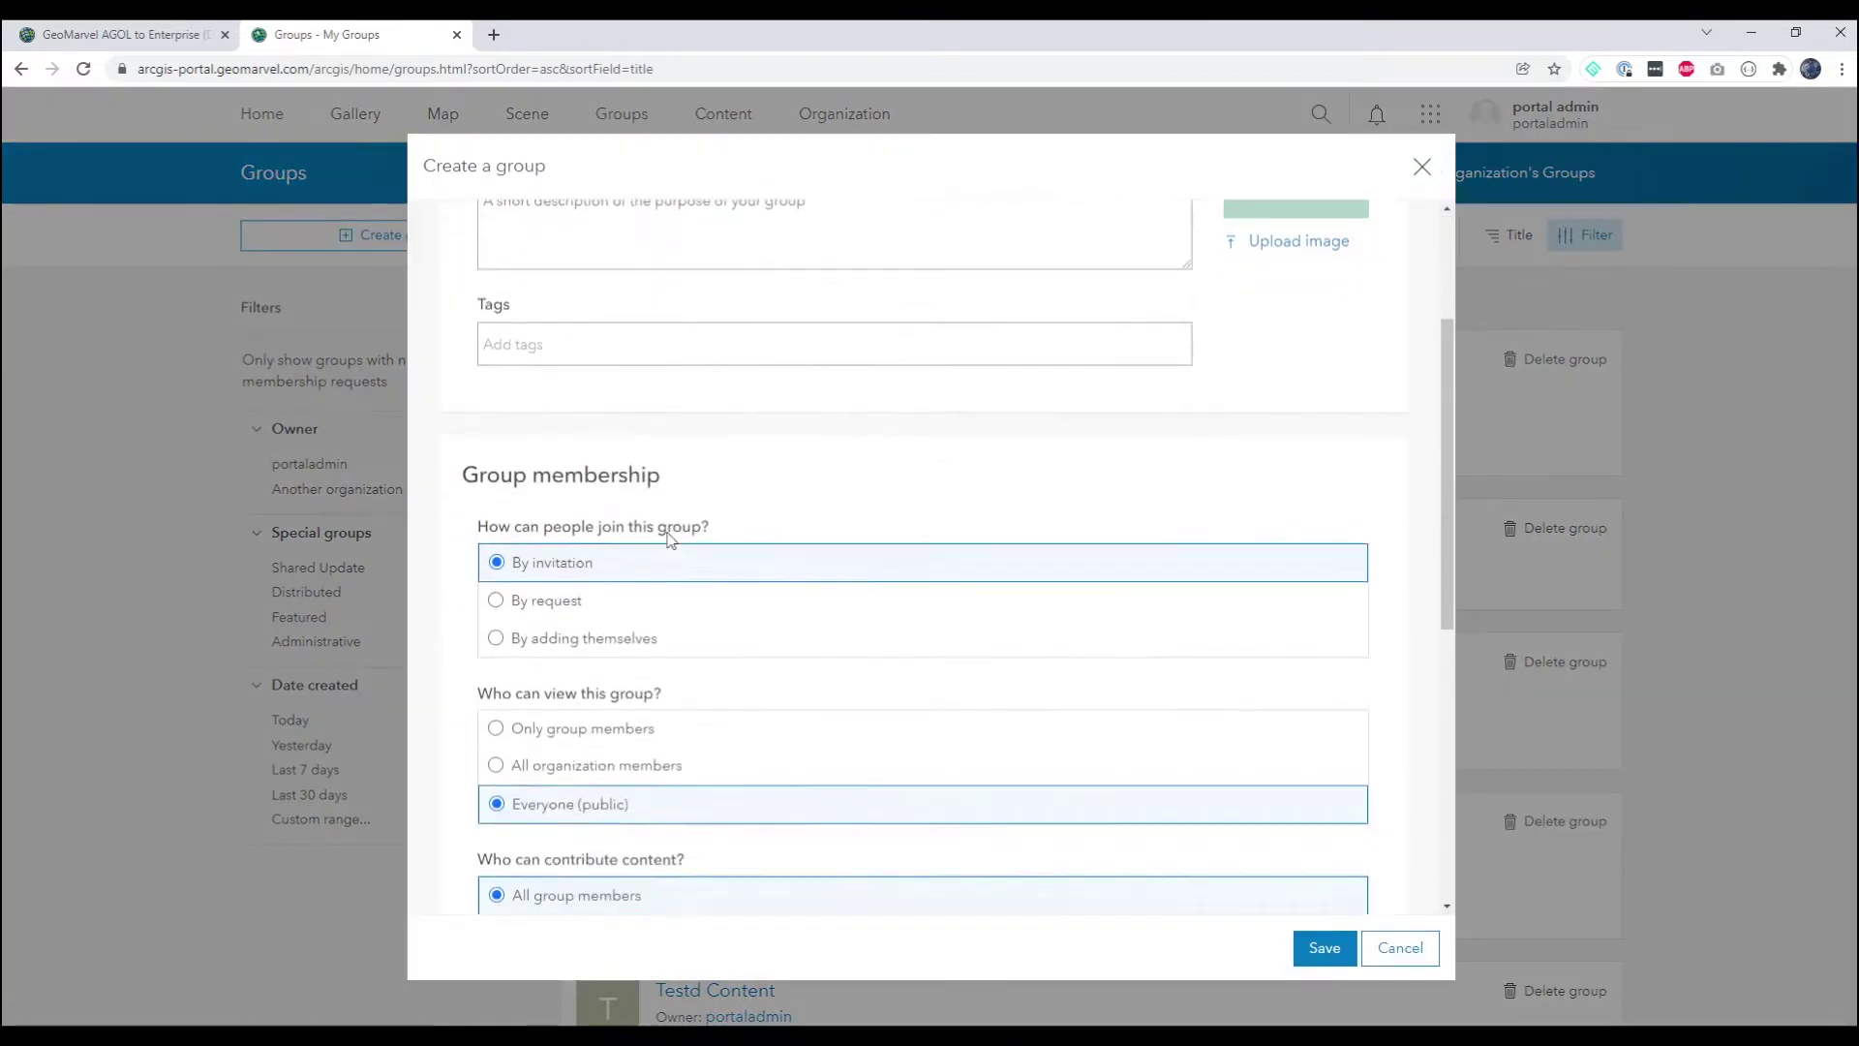
pyautogui.scroll(-3, 649, 561)
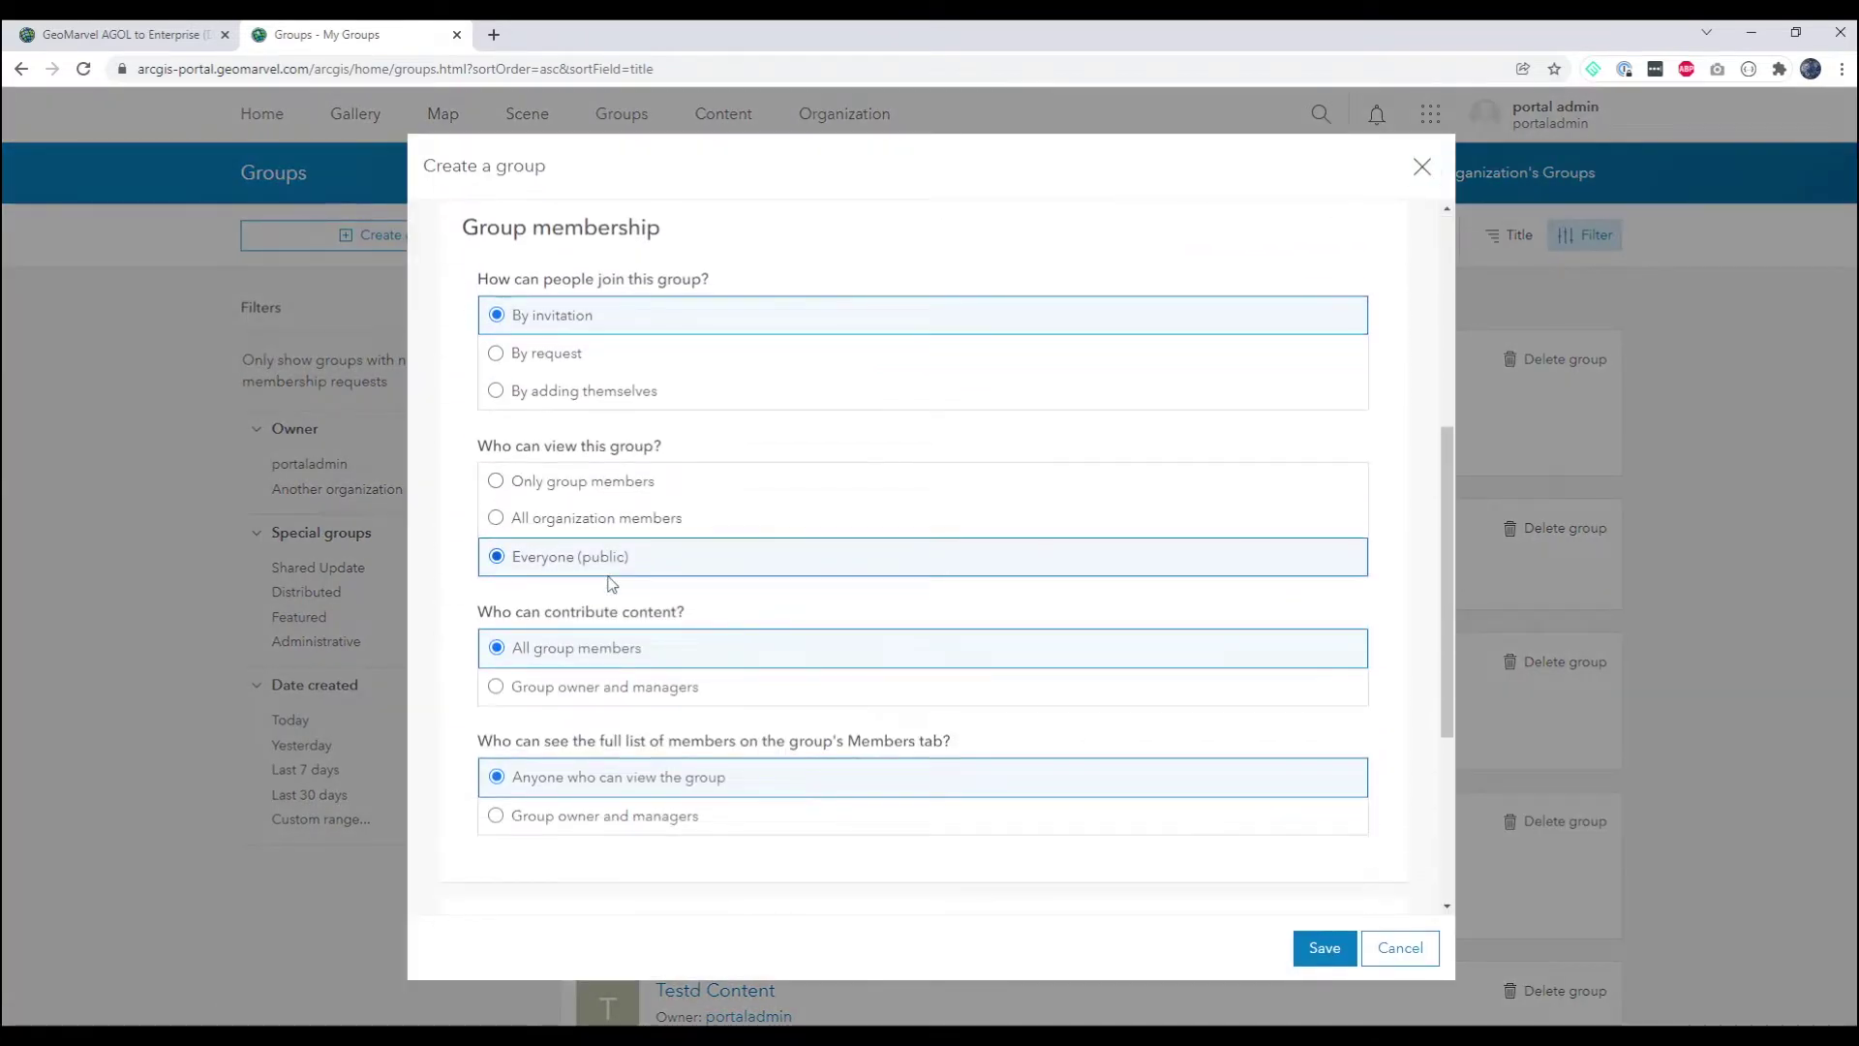
pyautogui.scroll(-1, 611, 584)
pyautogui.scroll(-3, 610, 584)
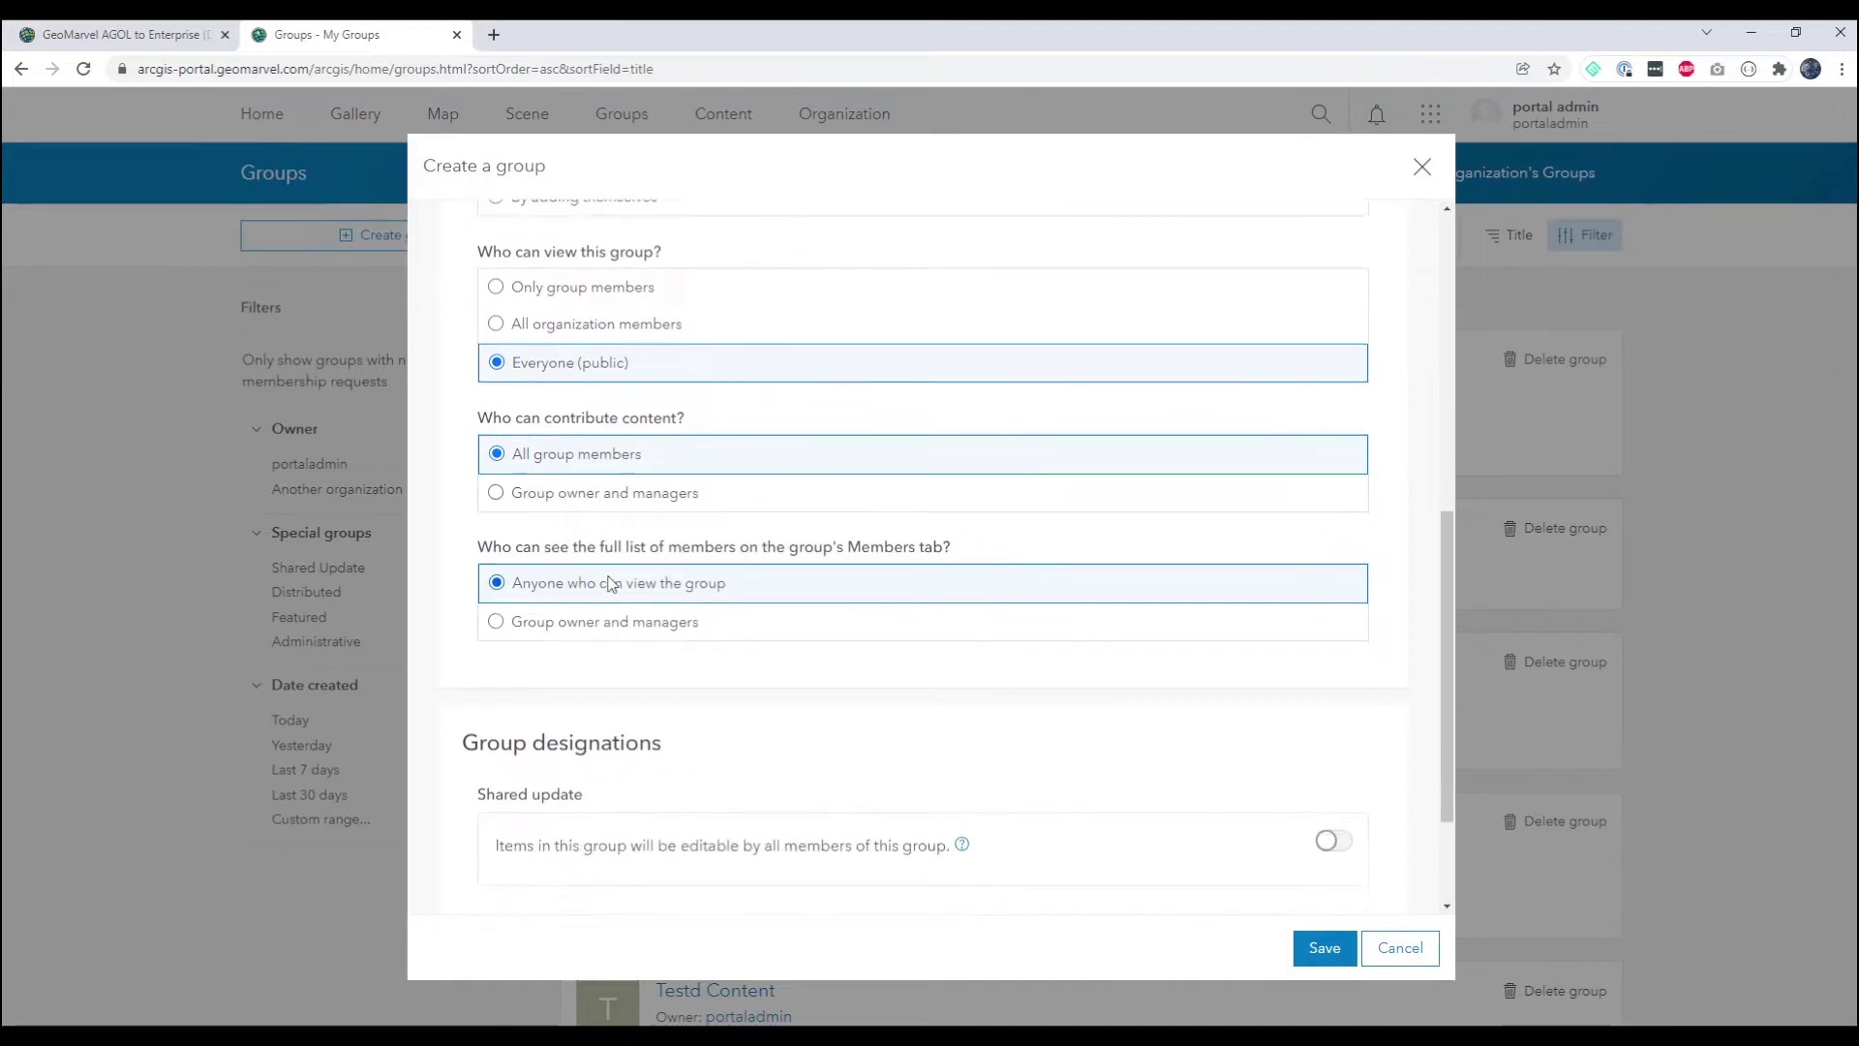
pyautogui.click(1322, 947)
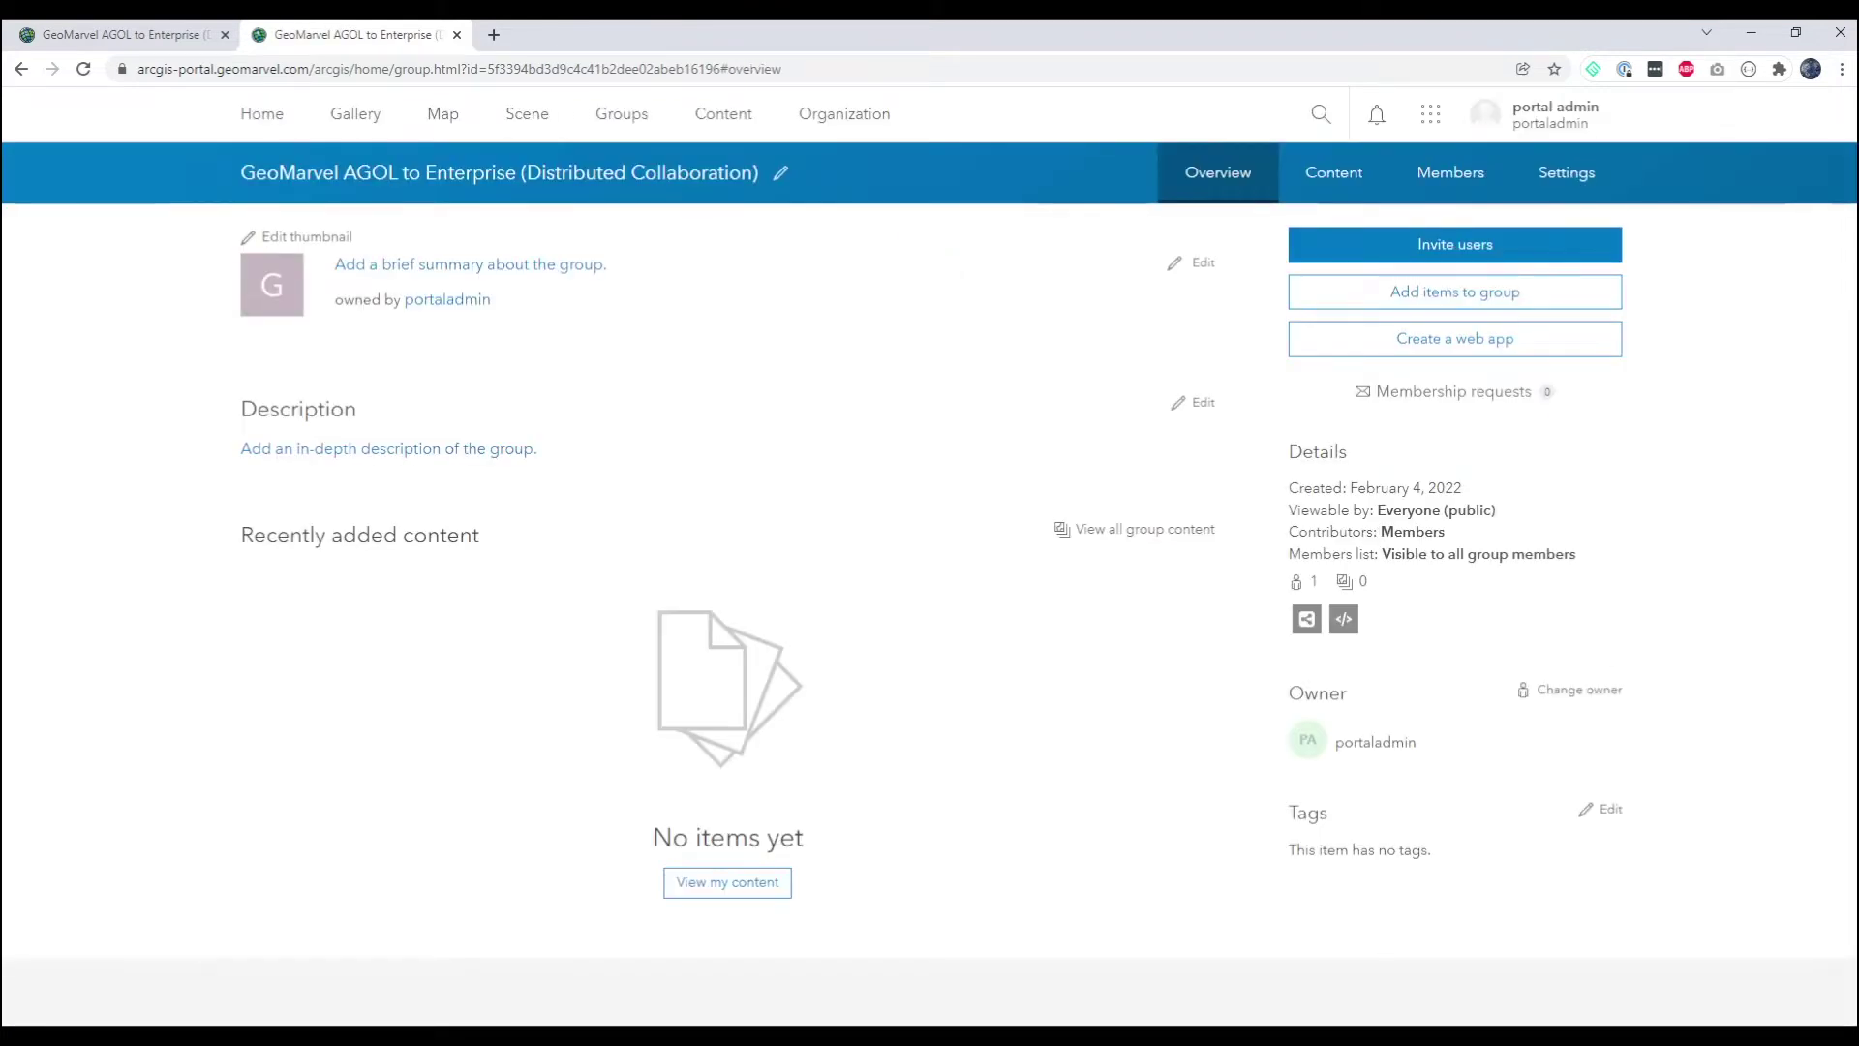
pyautogui.click(124, 37)
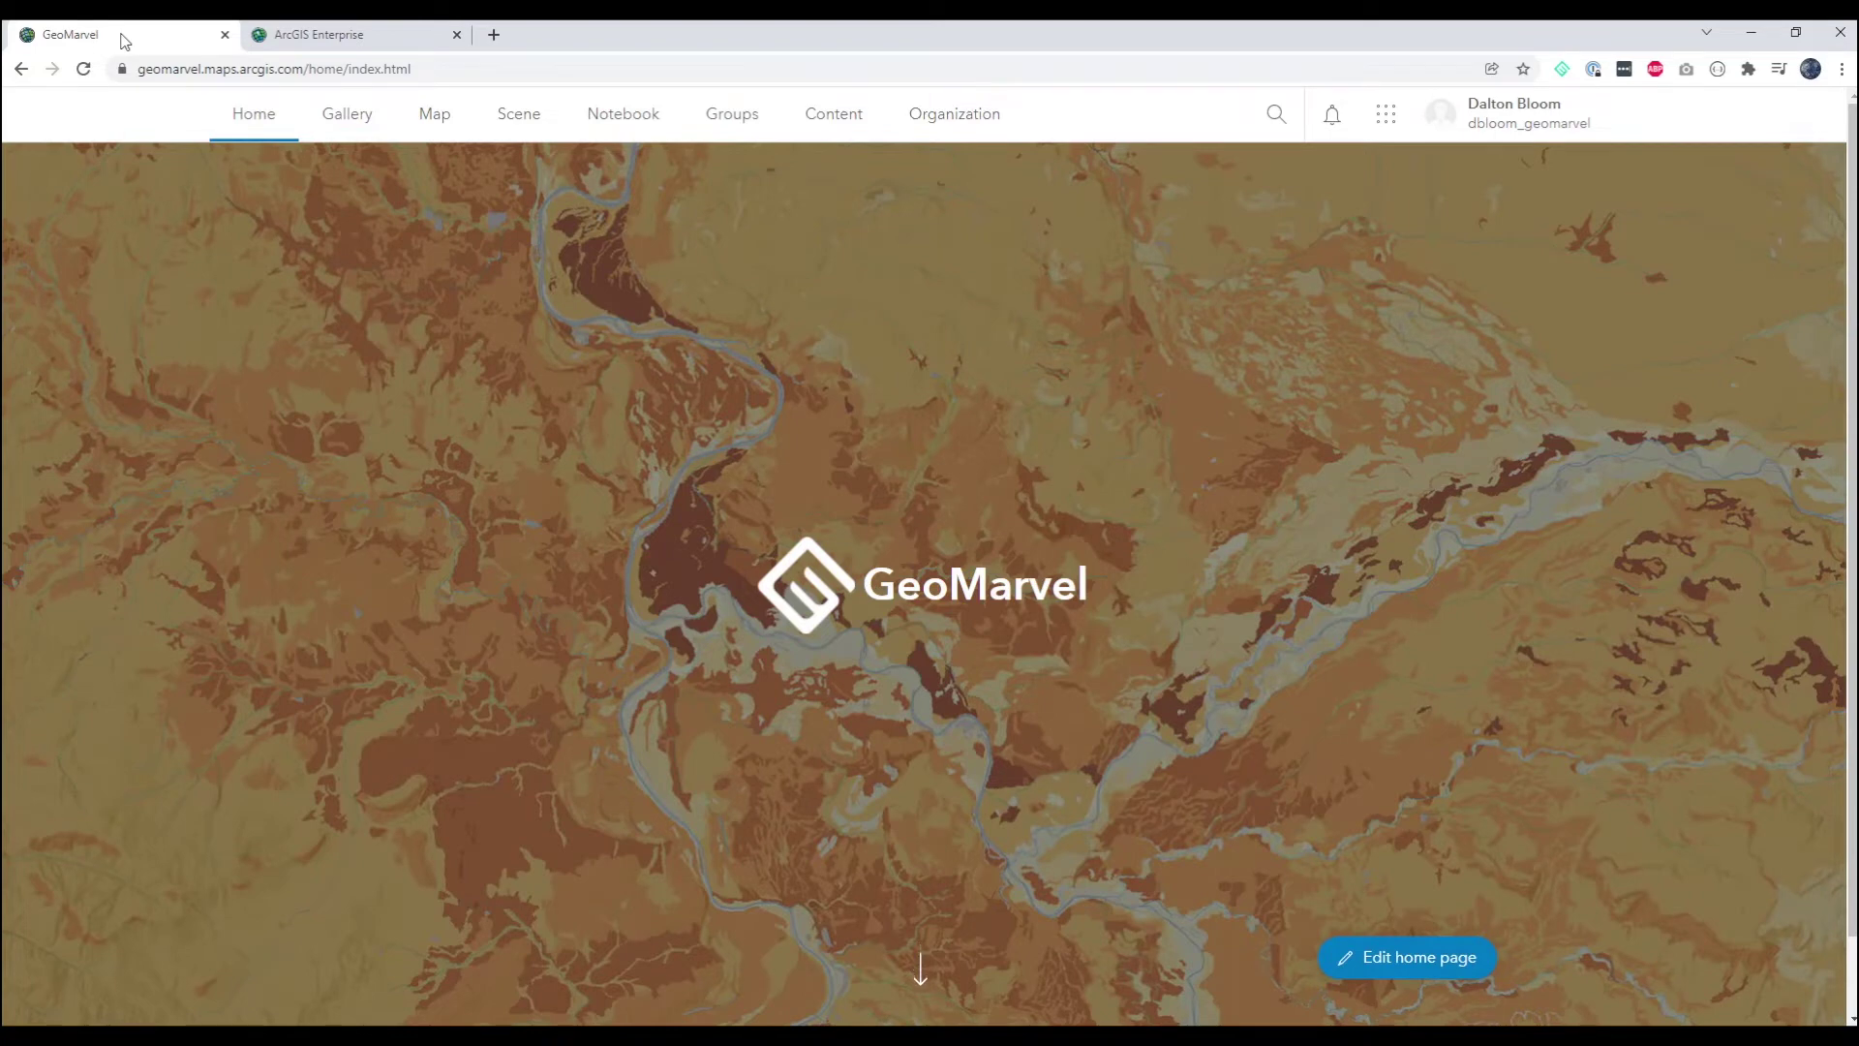
# Go to Organization > Settings > Collaborations and begin creating a distributed collaboration.
pyautogui.click(920, 113)
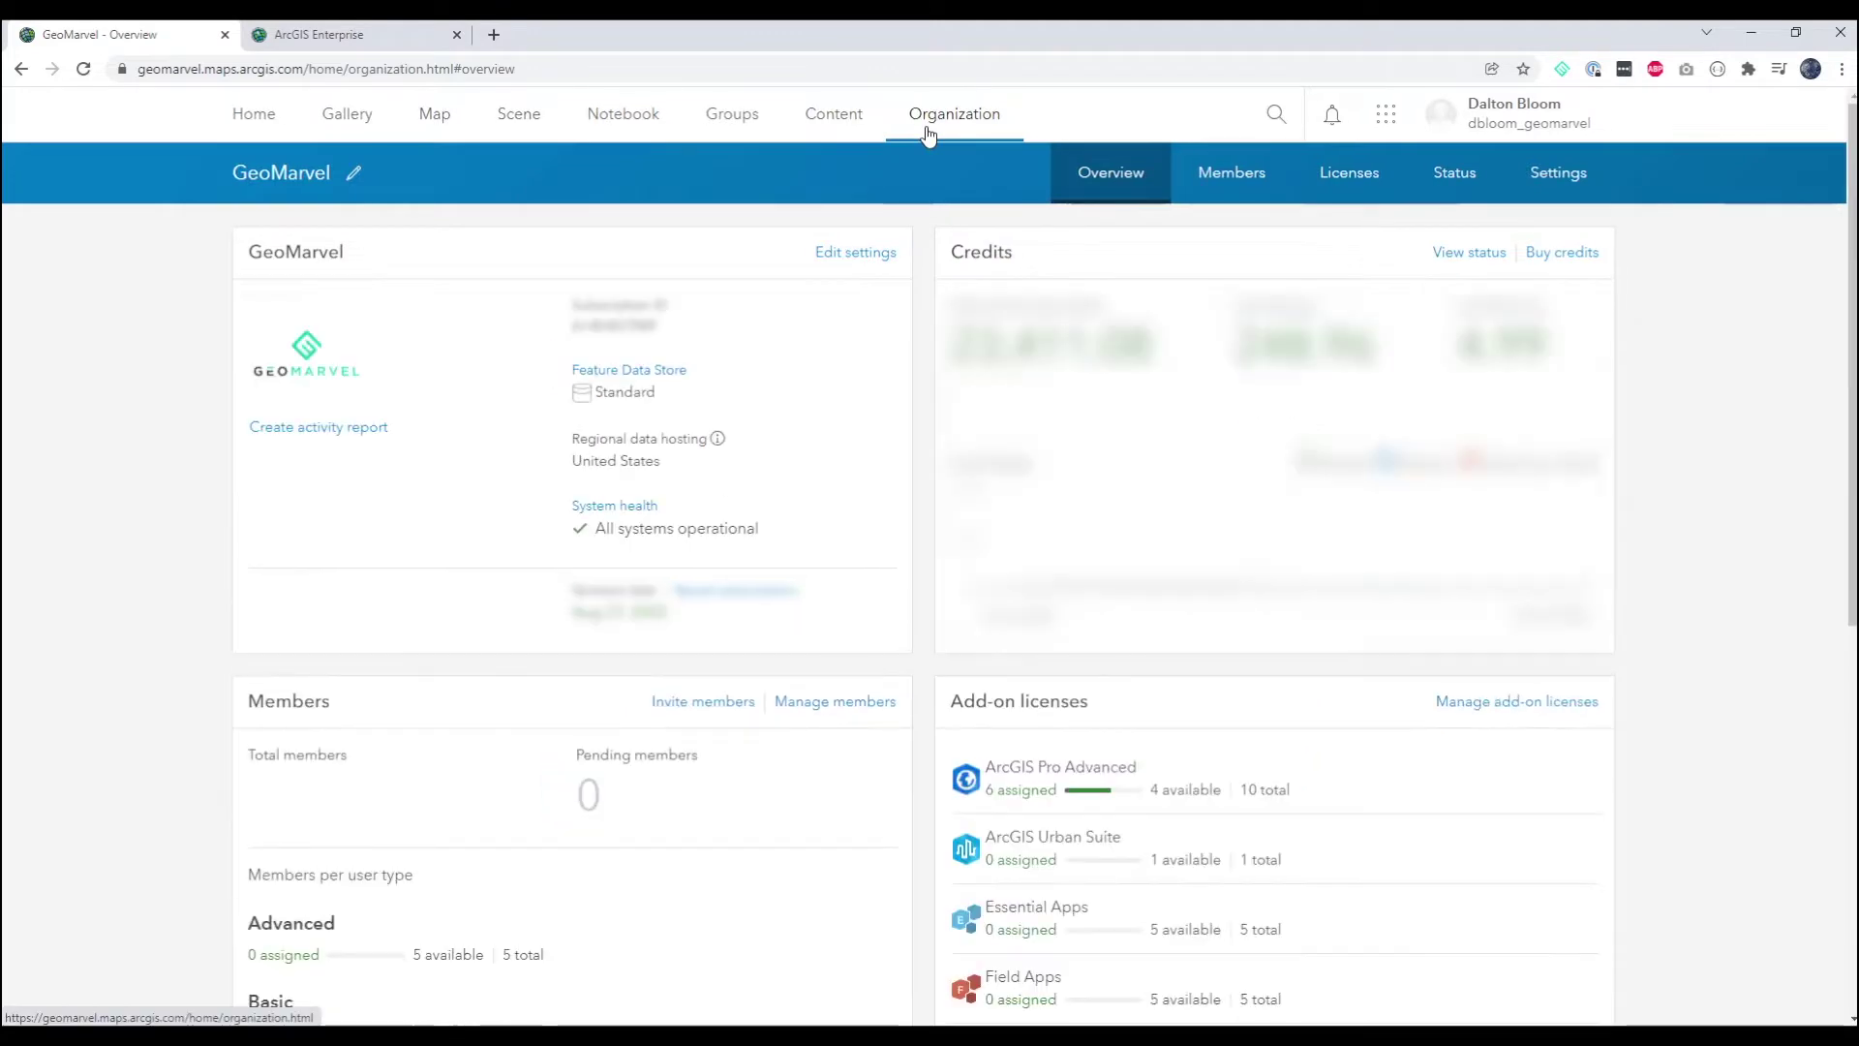
pyautogui.click(1557, 175)
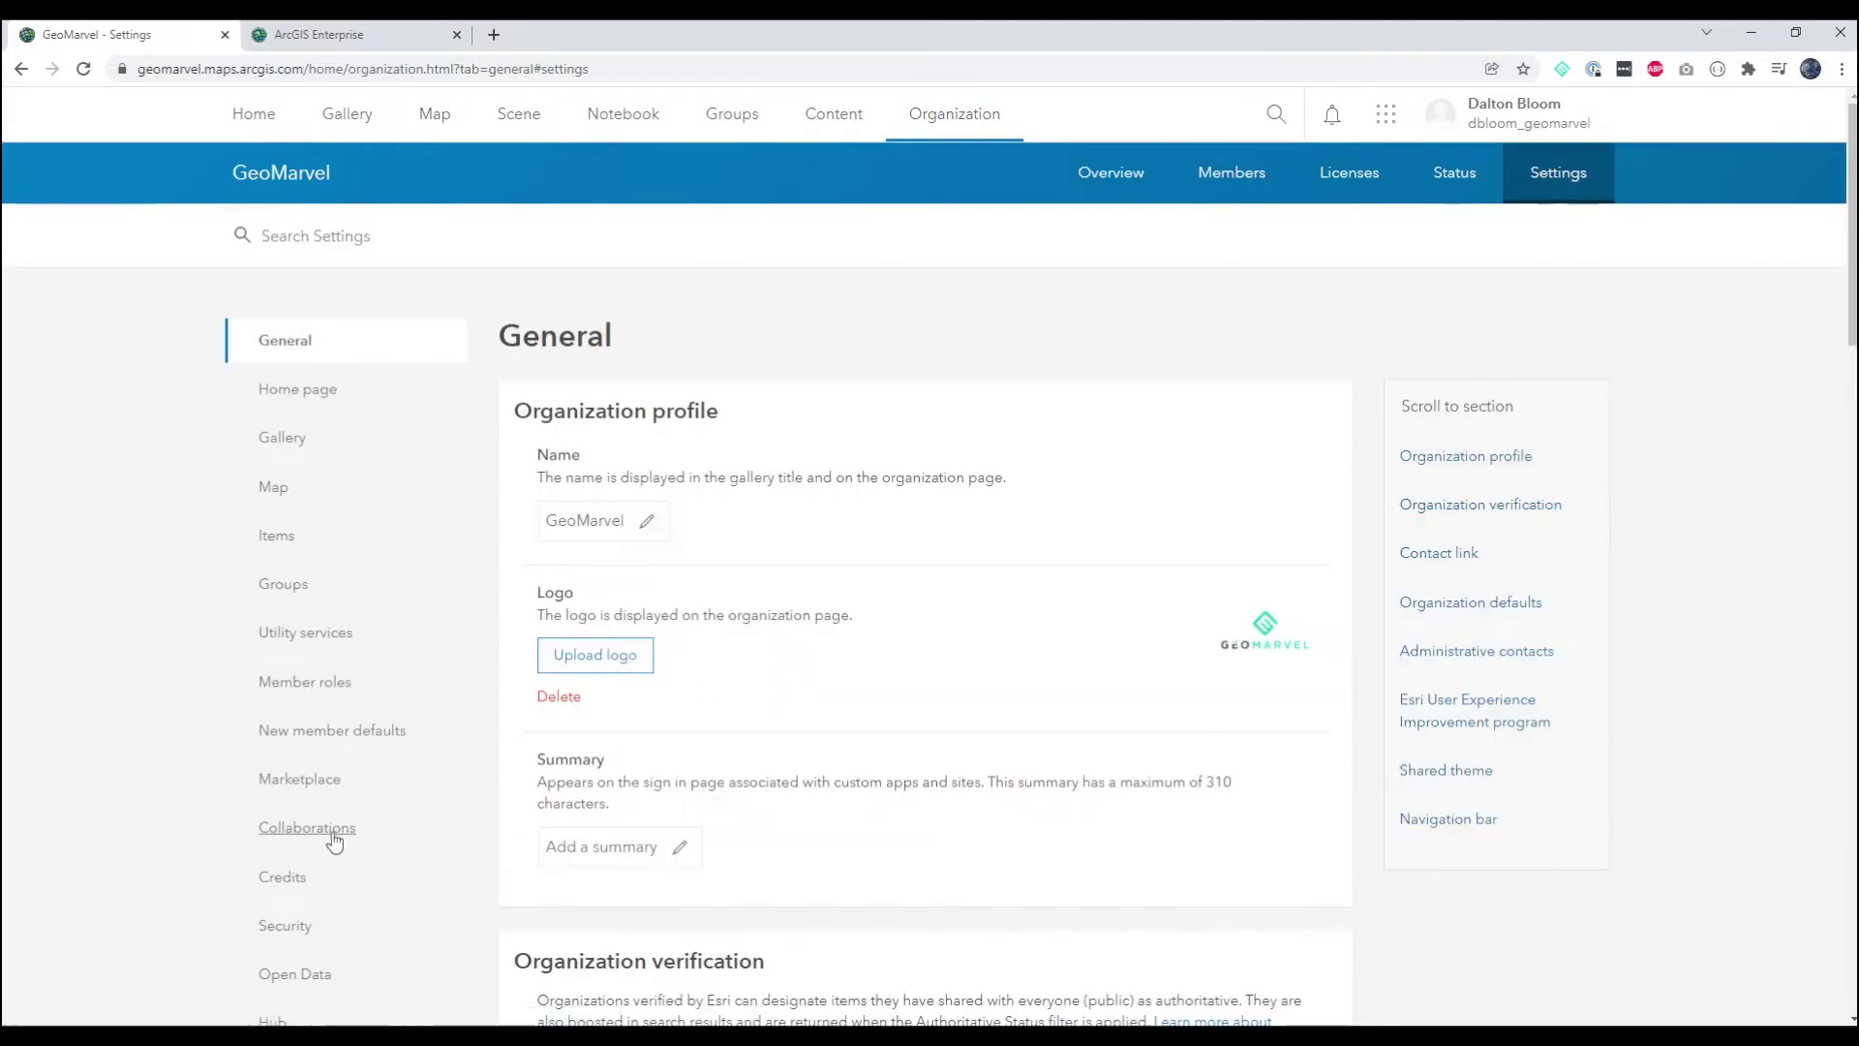
pyautogui.click(333, 833)
pyautogui.scroll(-10, 468, 759)
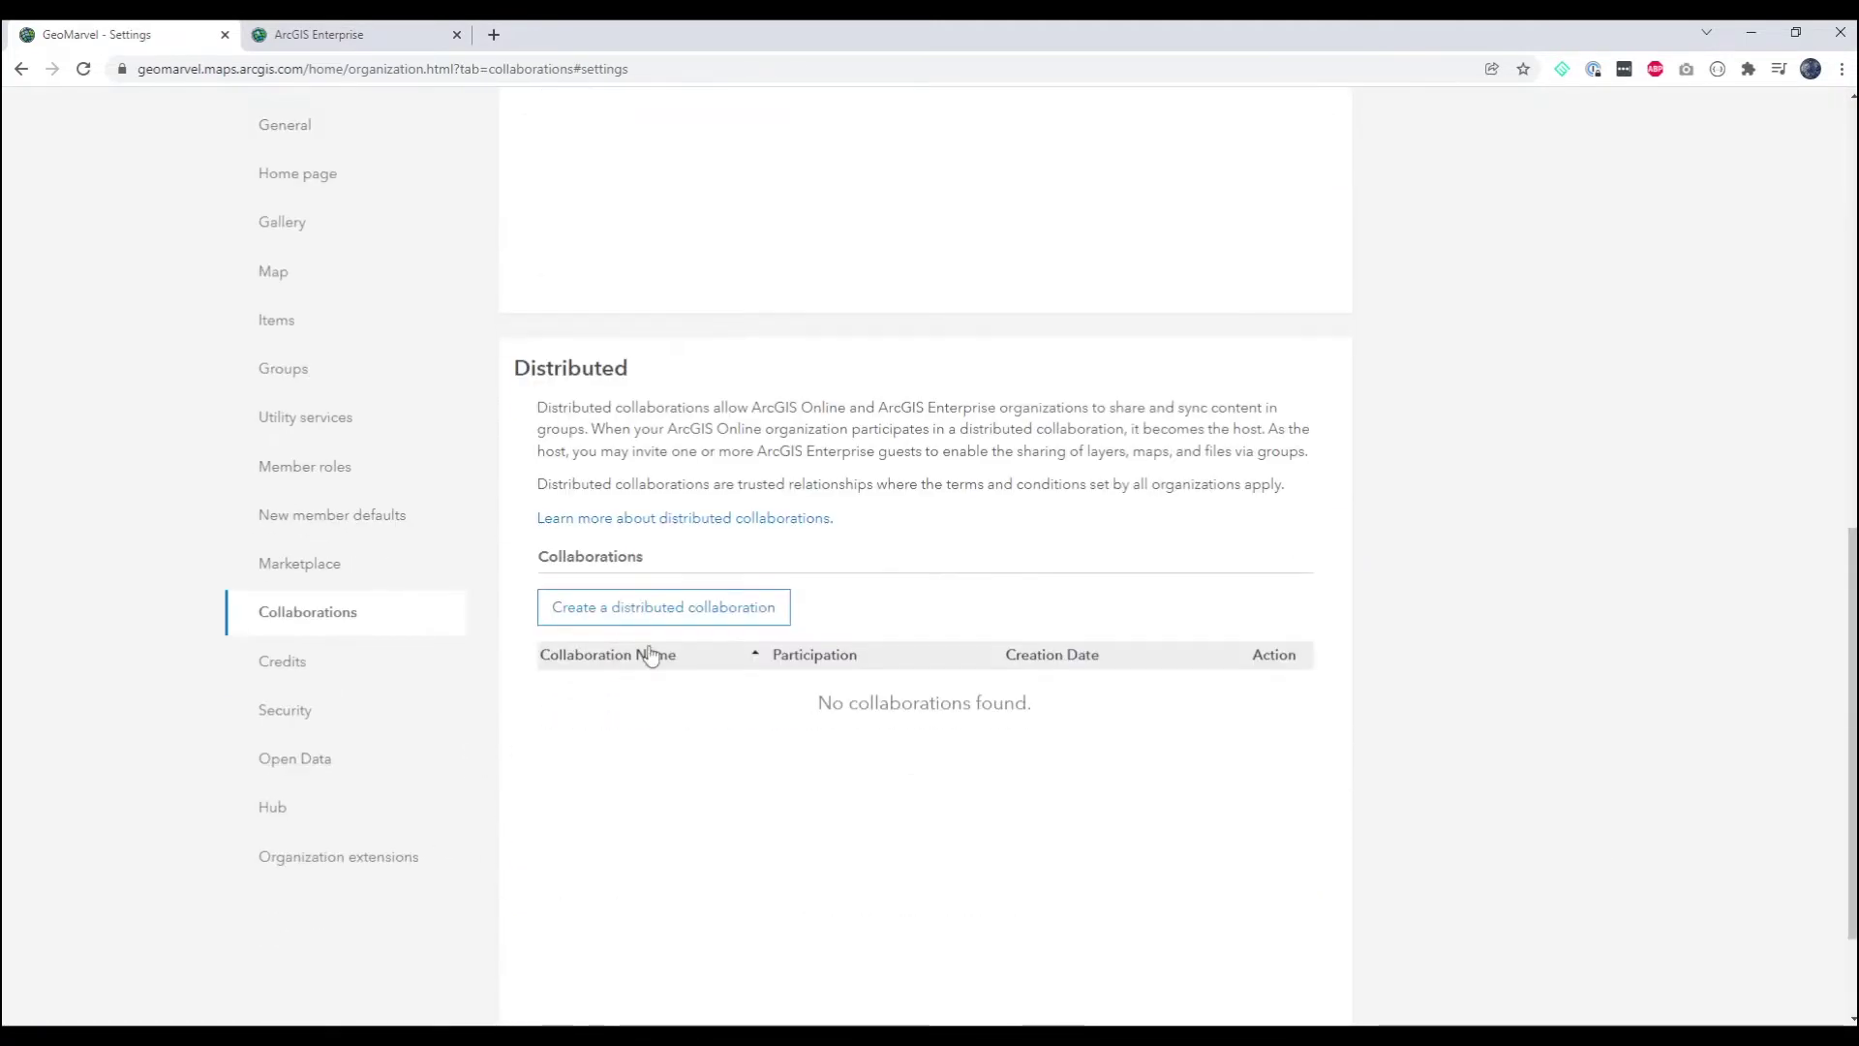
pyautogui.click(679, 610)
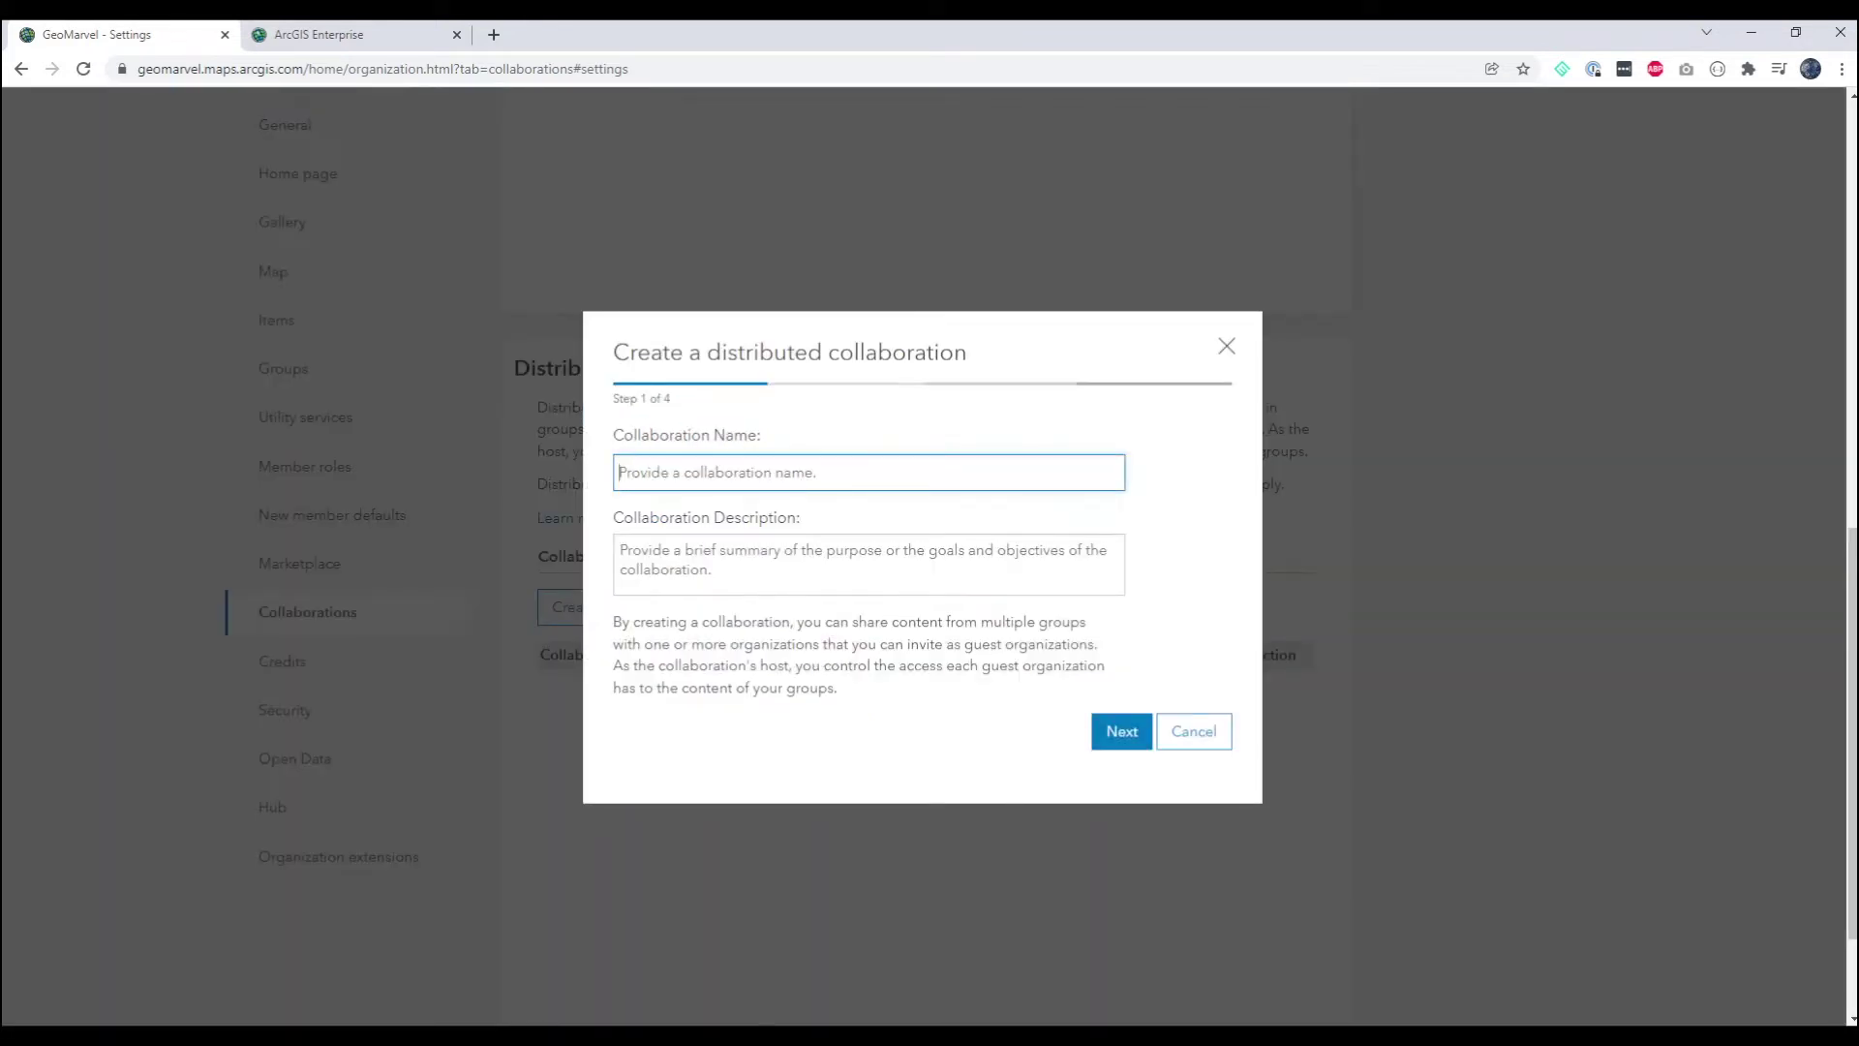
# Enter the collaboration name and description, then a workspace name, reused as the workspace description.
pyautogui.click(884, 474)
pyautogui.write('GeoMarvel AGOL to Enterprise (Distributed Collaboration)')
pyautogui.click(822, 569)
pyautogui.write('GeoMarvel AGOL to Enterprise (Distributed Collaboration)')
pyautogui.press('Tab')
pyautogui.press('Return')
pyautogui.write('GeoMarvel AGOL to Enterprise (Distributed Collaboration)')
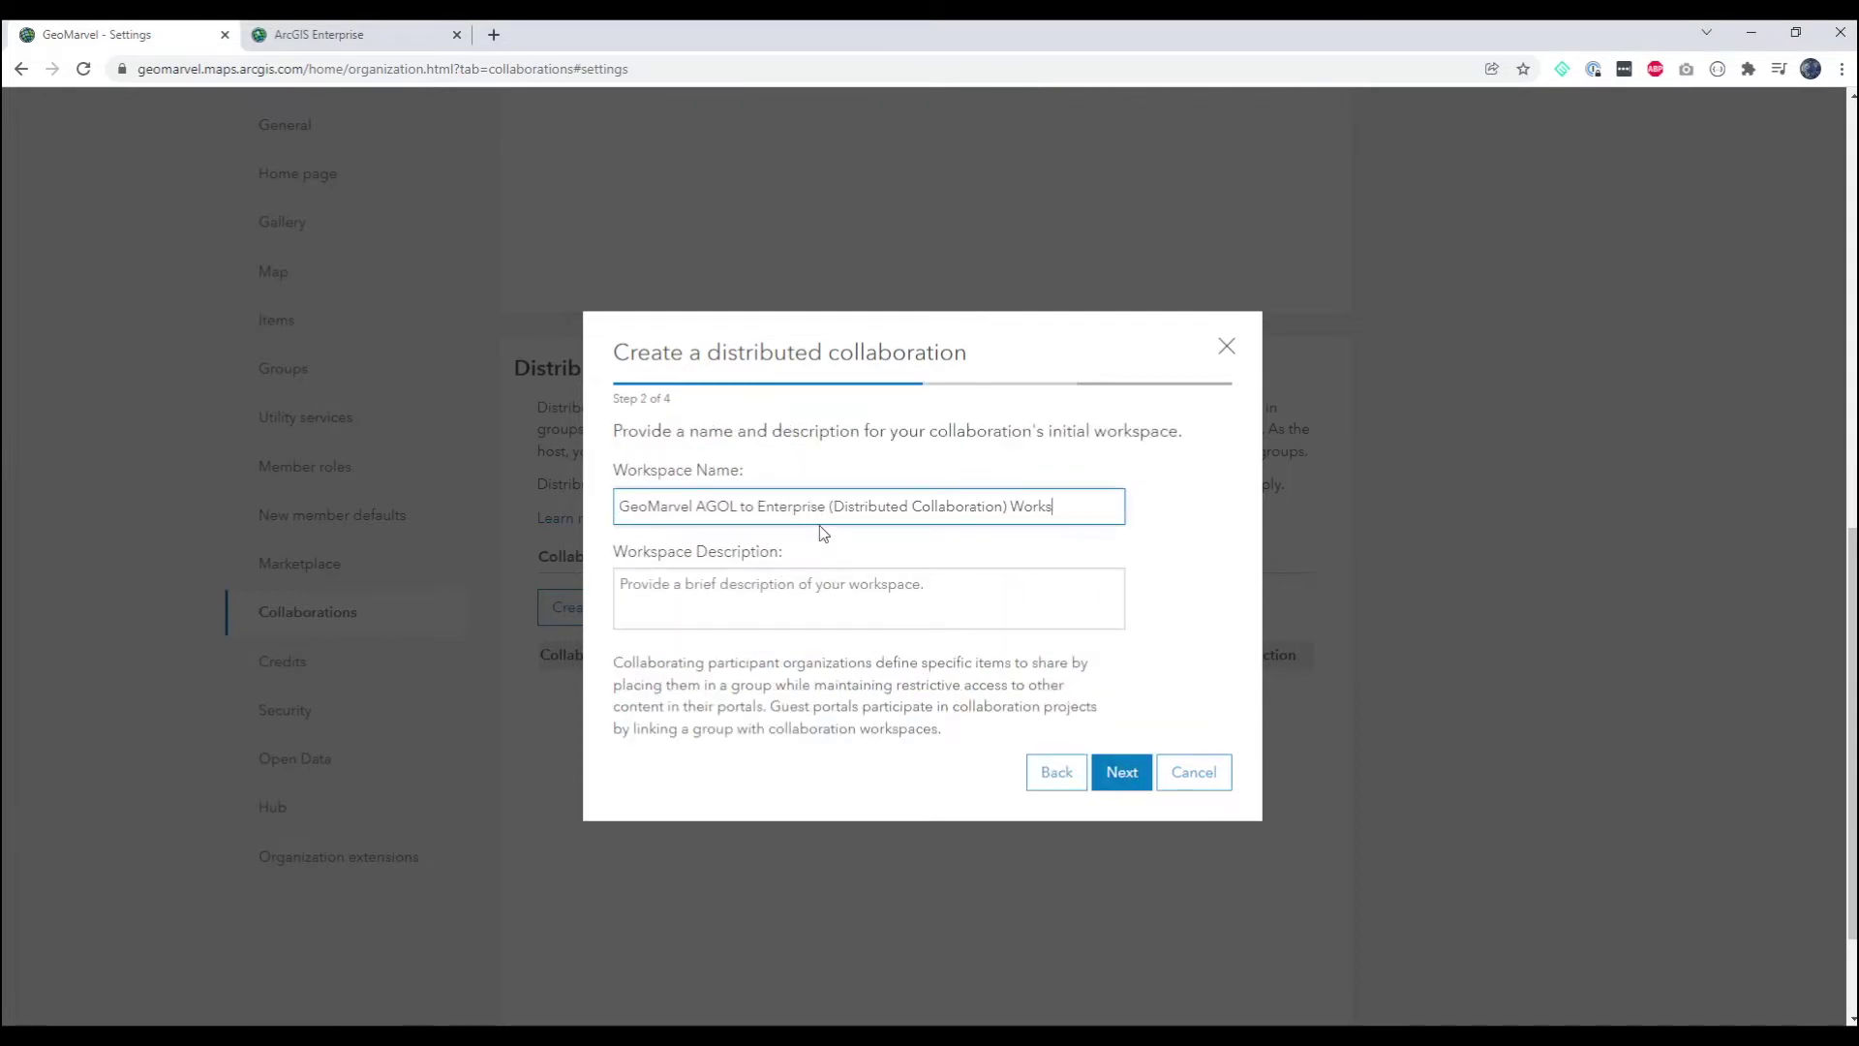
pyautogui.write('Workspace')
pyautogui.hotkey('ctrl', 'a')
pyautogui.hotkey('ctrl', 'c')
pyautogui.click(876, 610)
pyautogui.hotkey('ctrl', 'v')
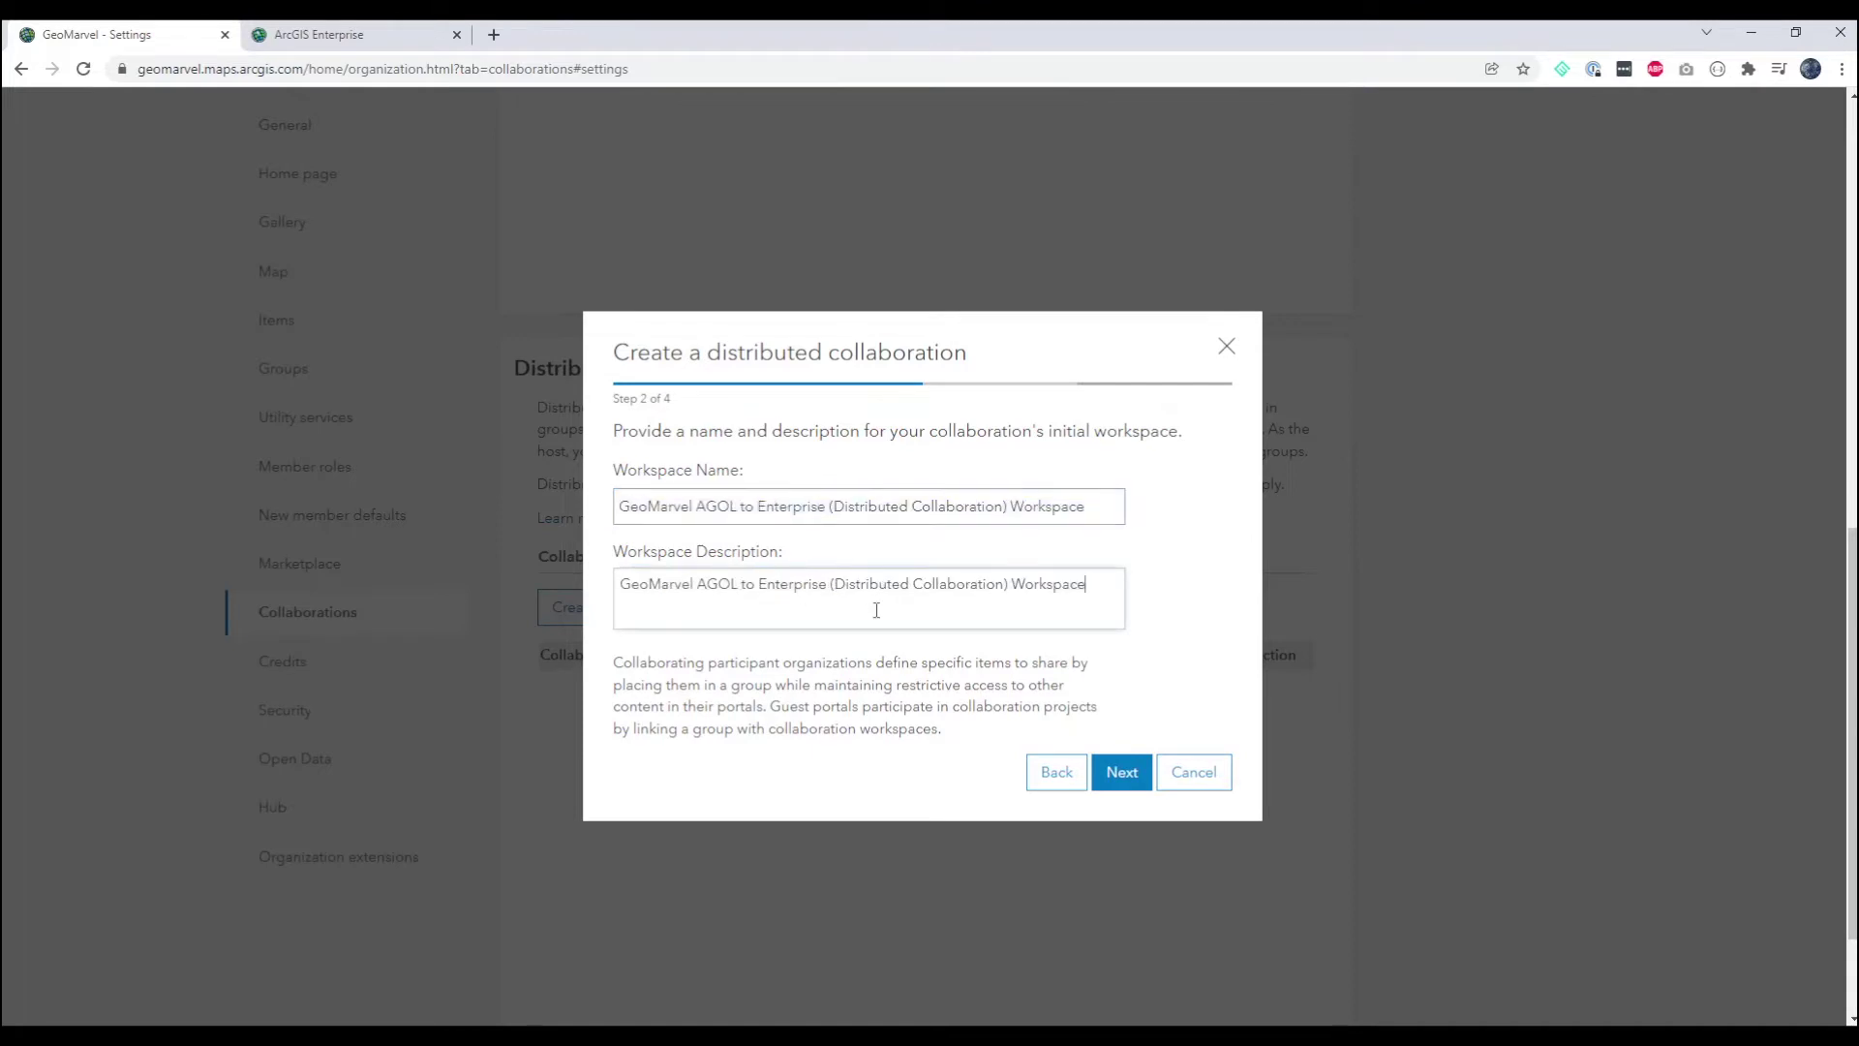
pyautogui.click(1119, 772)
# Link the workspace to the existing GeoMarvel collaboration group, sync feature layers as copies, and save.
pyautogui.click(682, 657)
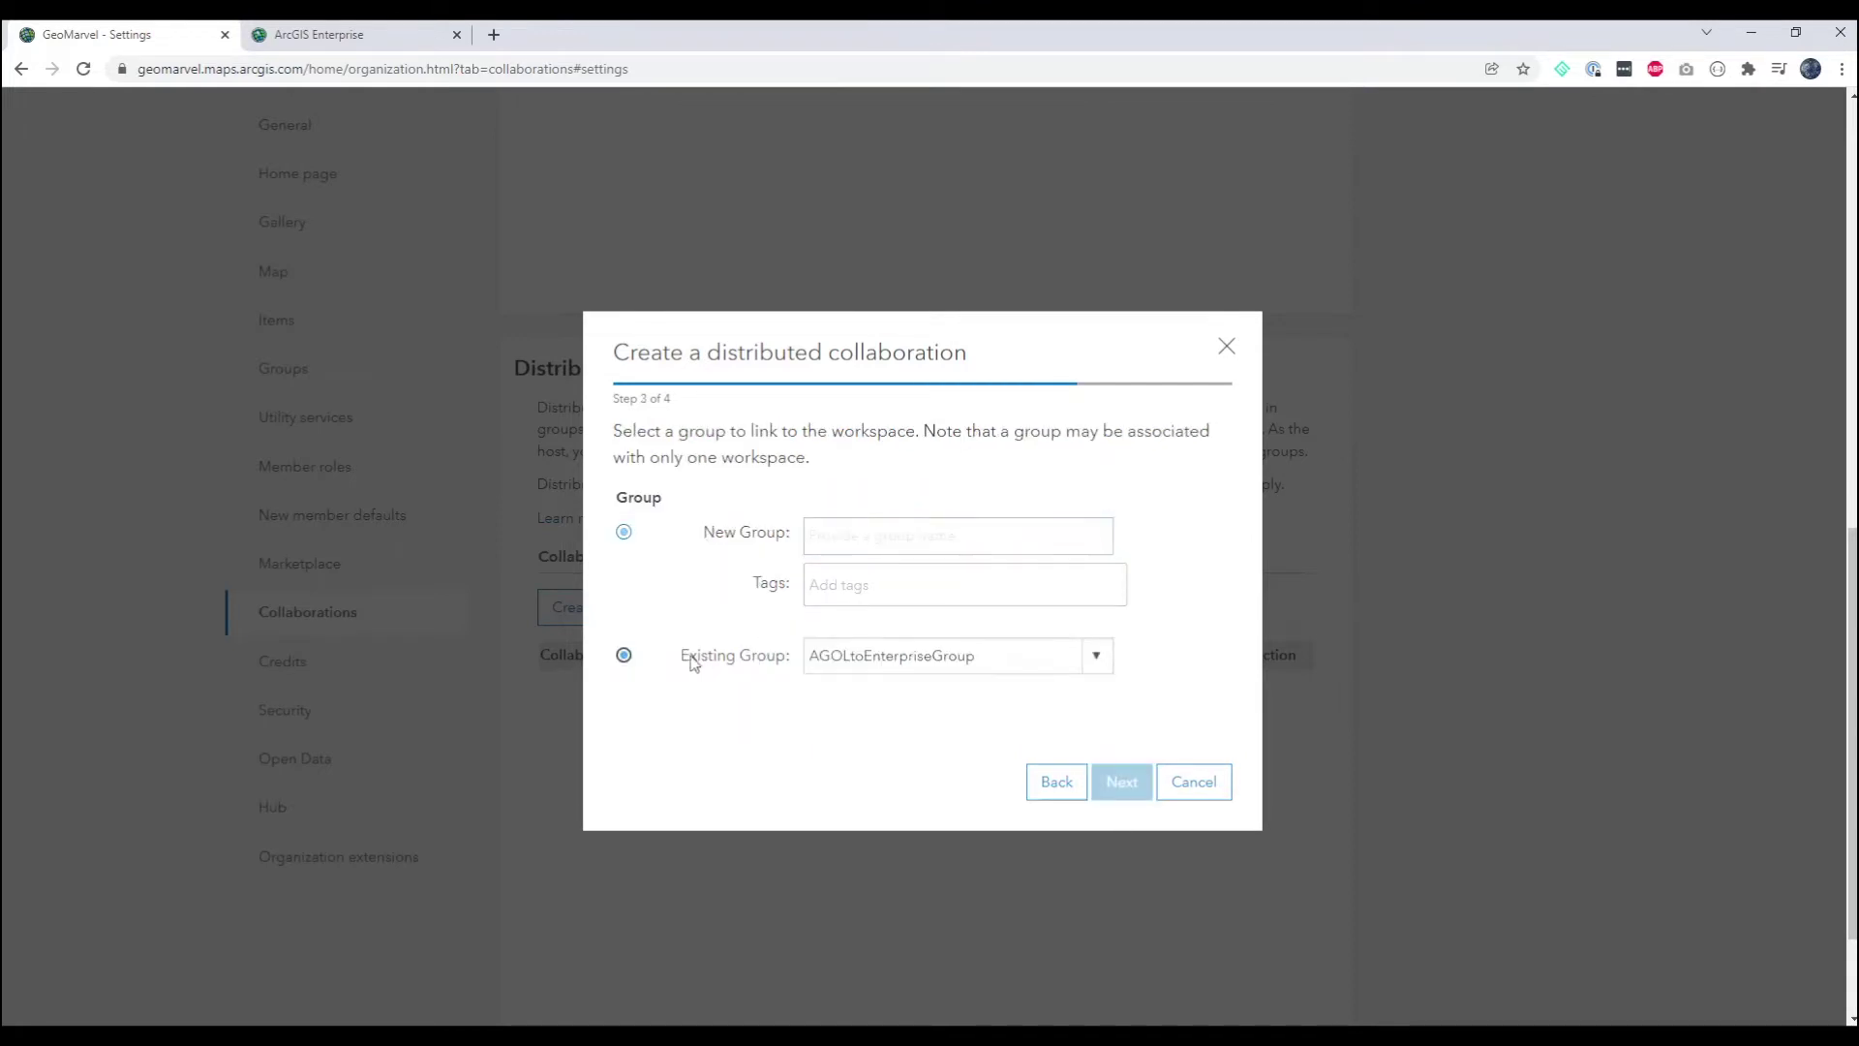
pyautogui.click(1088, 667)
pyautogui.scroll(-5, 1075, 554)
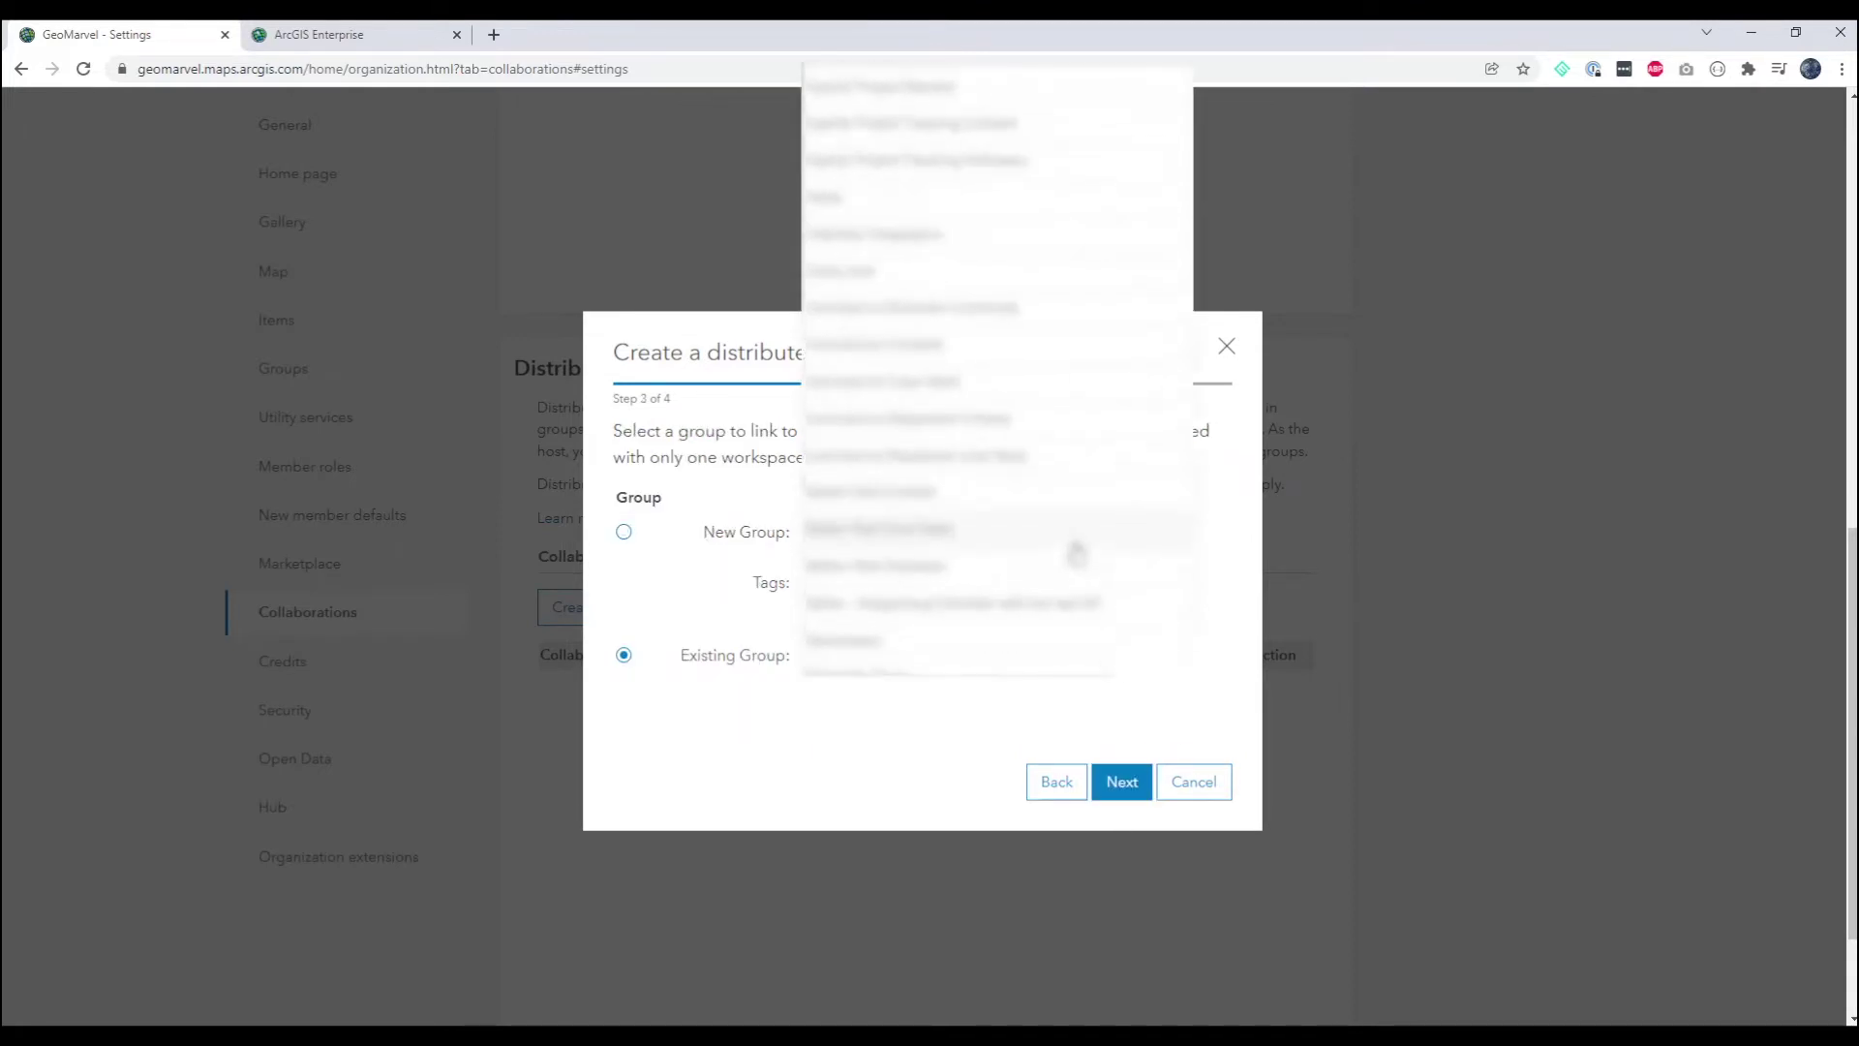
pyautogui.click(1074, 426)
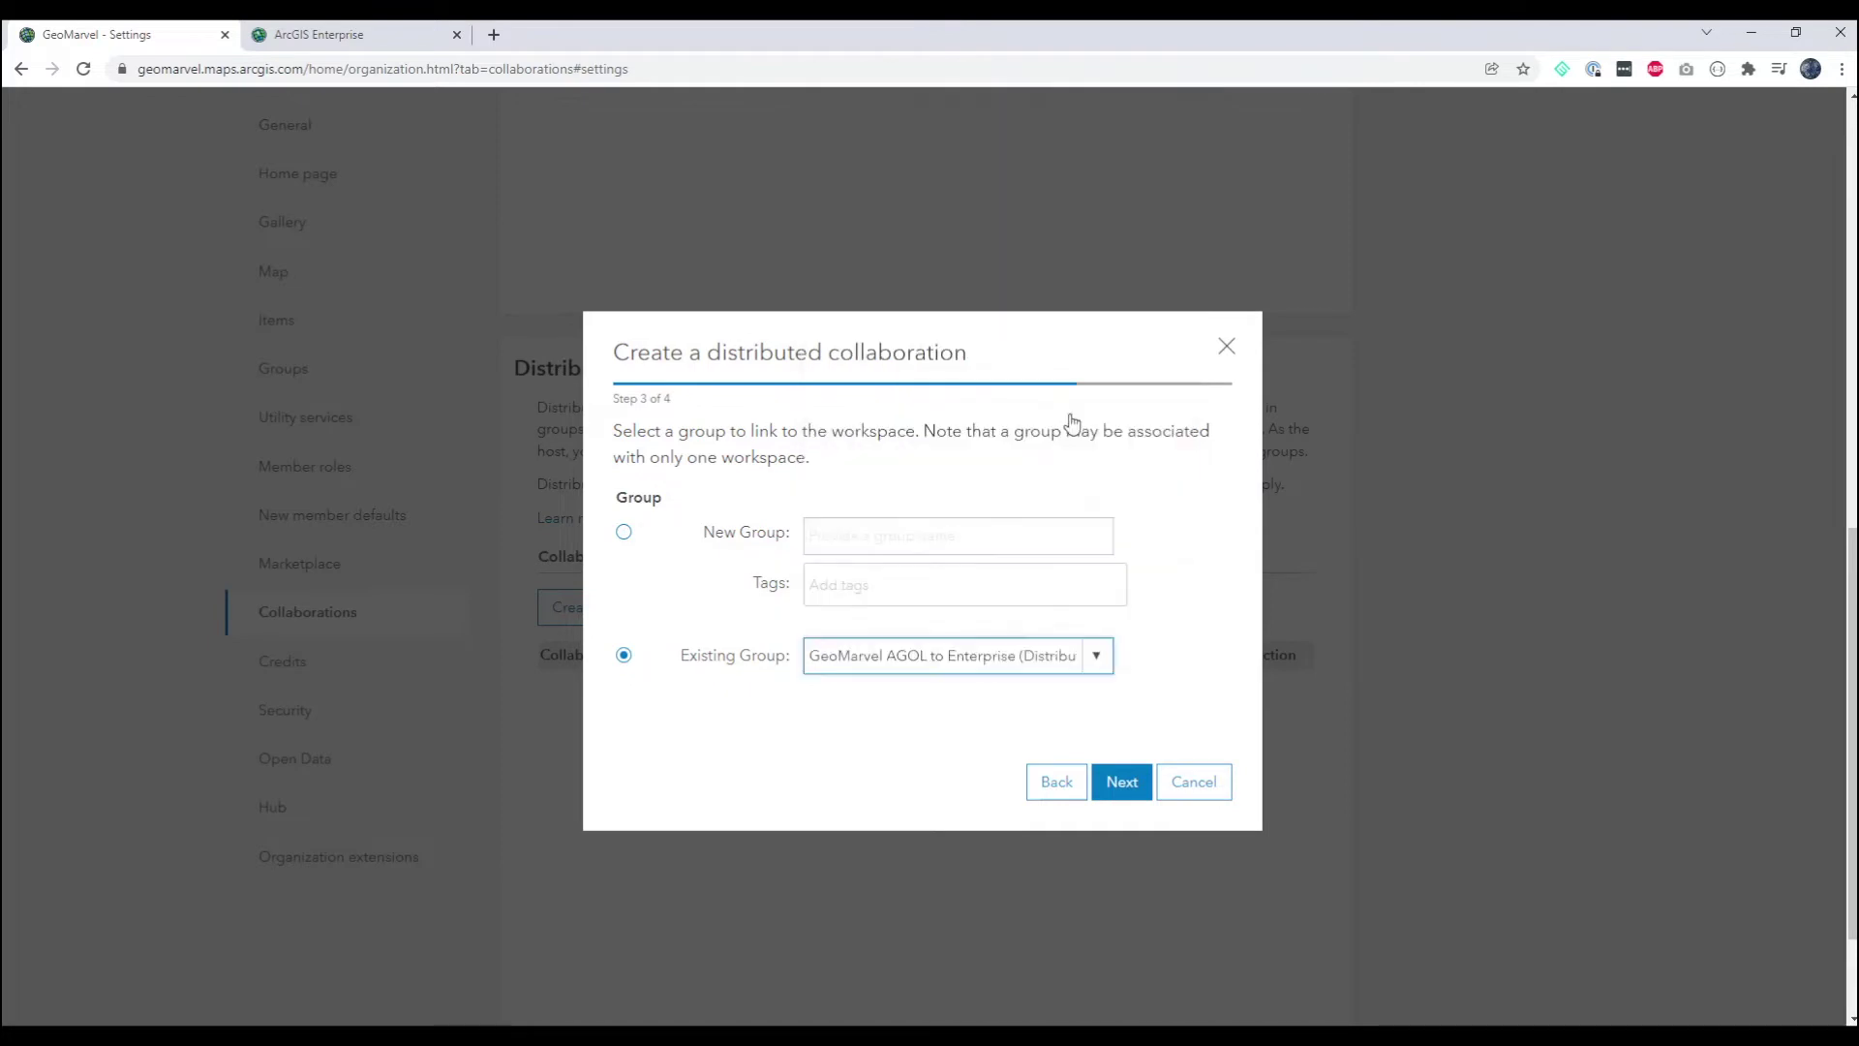
pyautogui.click(1120, 780)
pyautogui.click(641, 607)
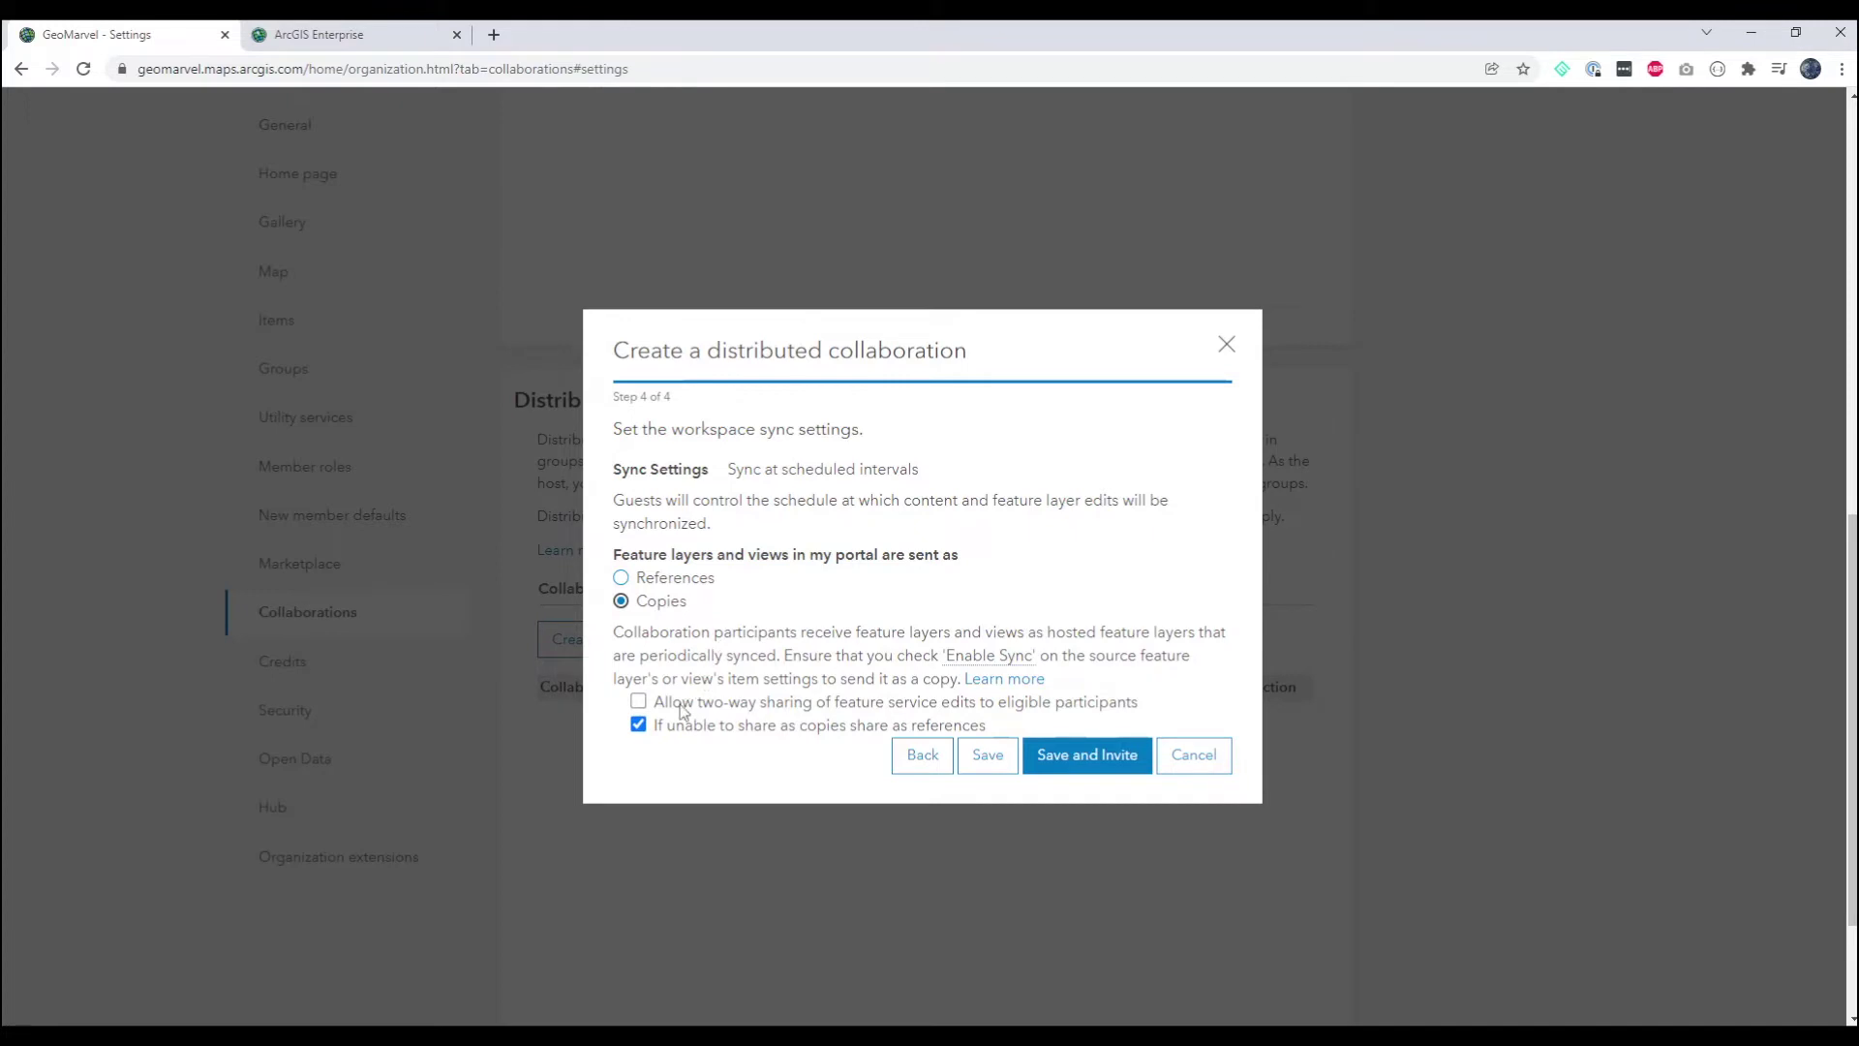
pyautogui.click(1080, 758)
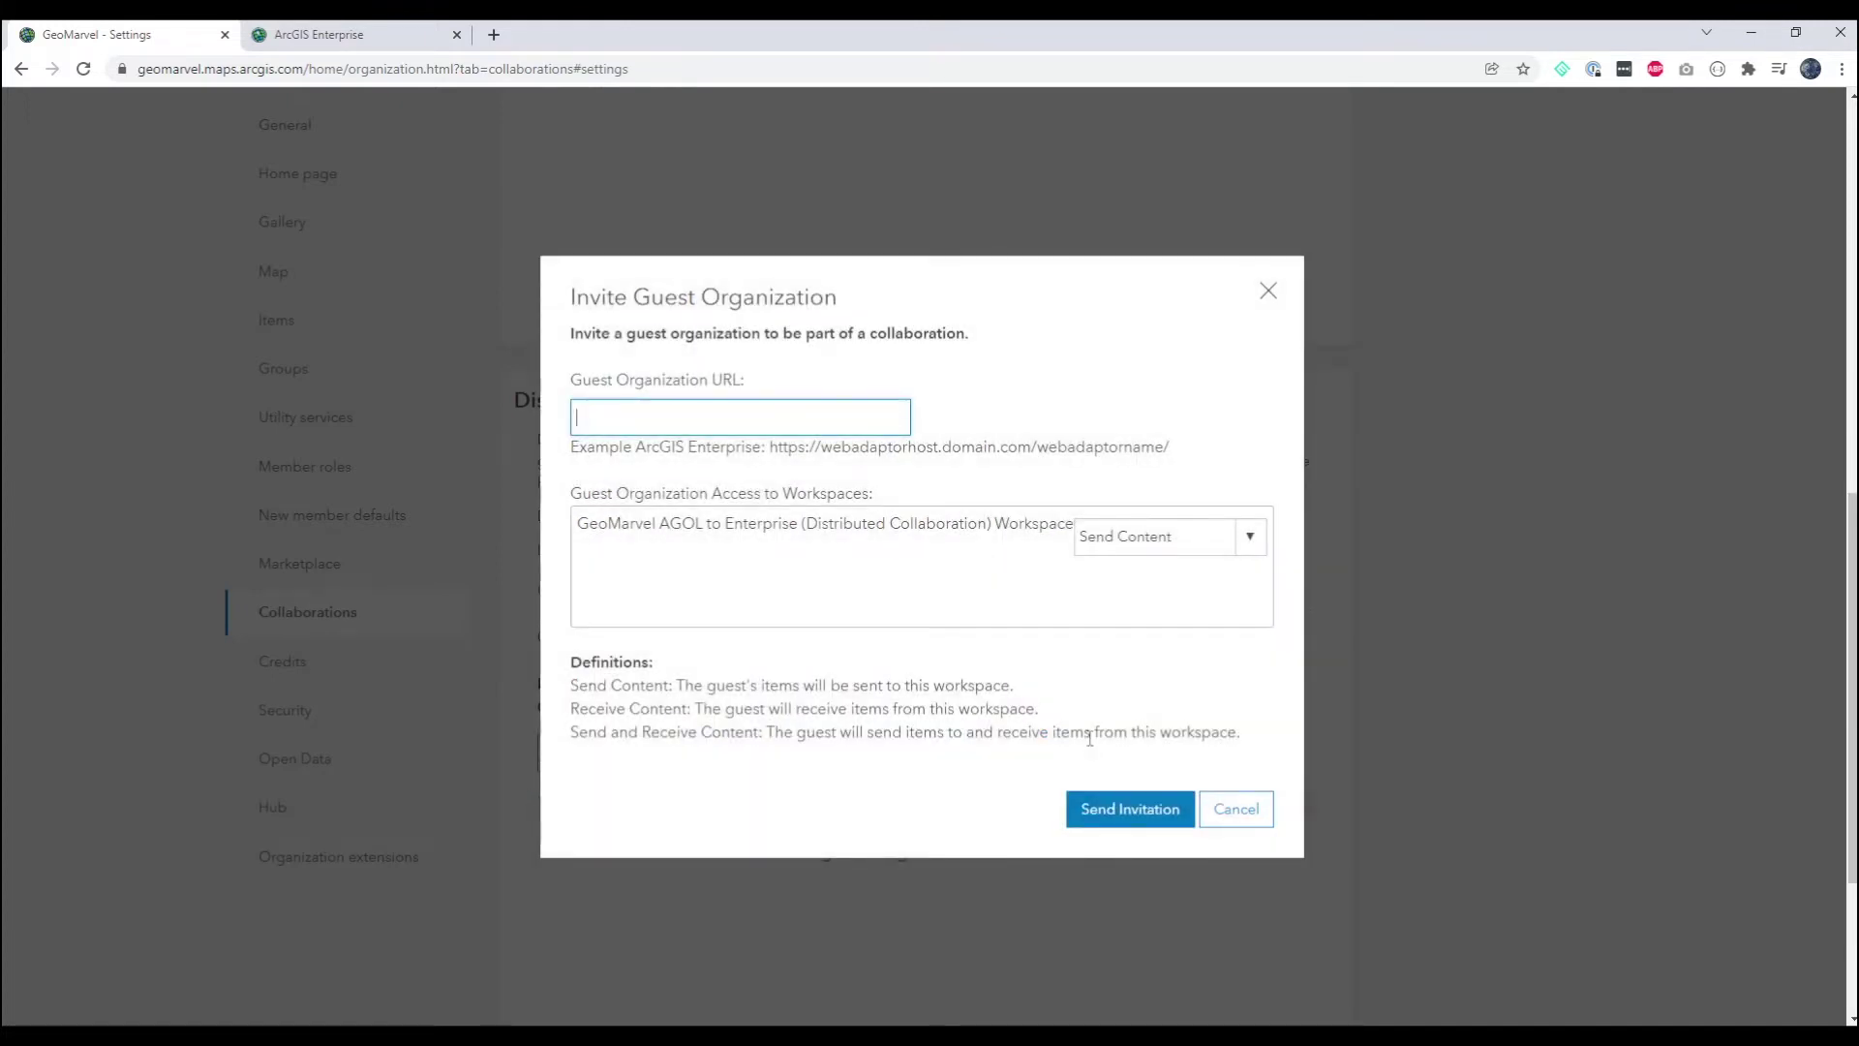
pyautogui.click(316, 34)
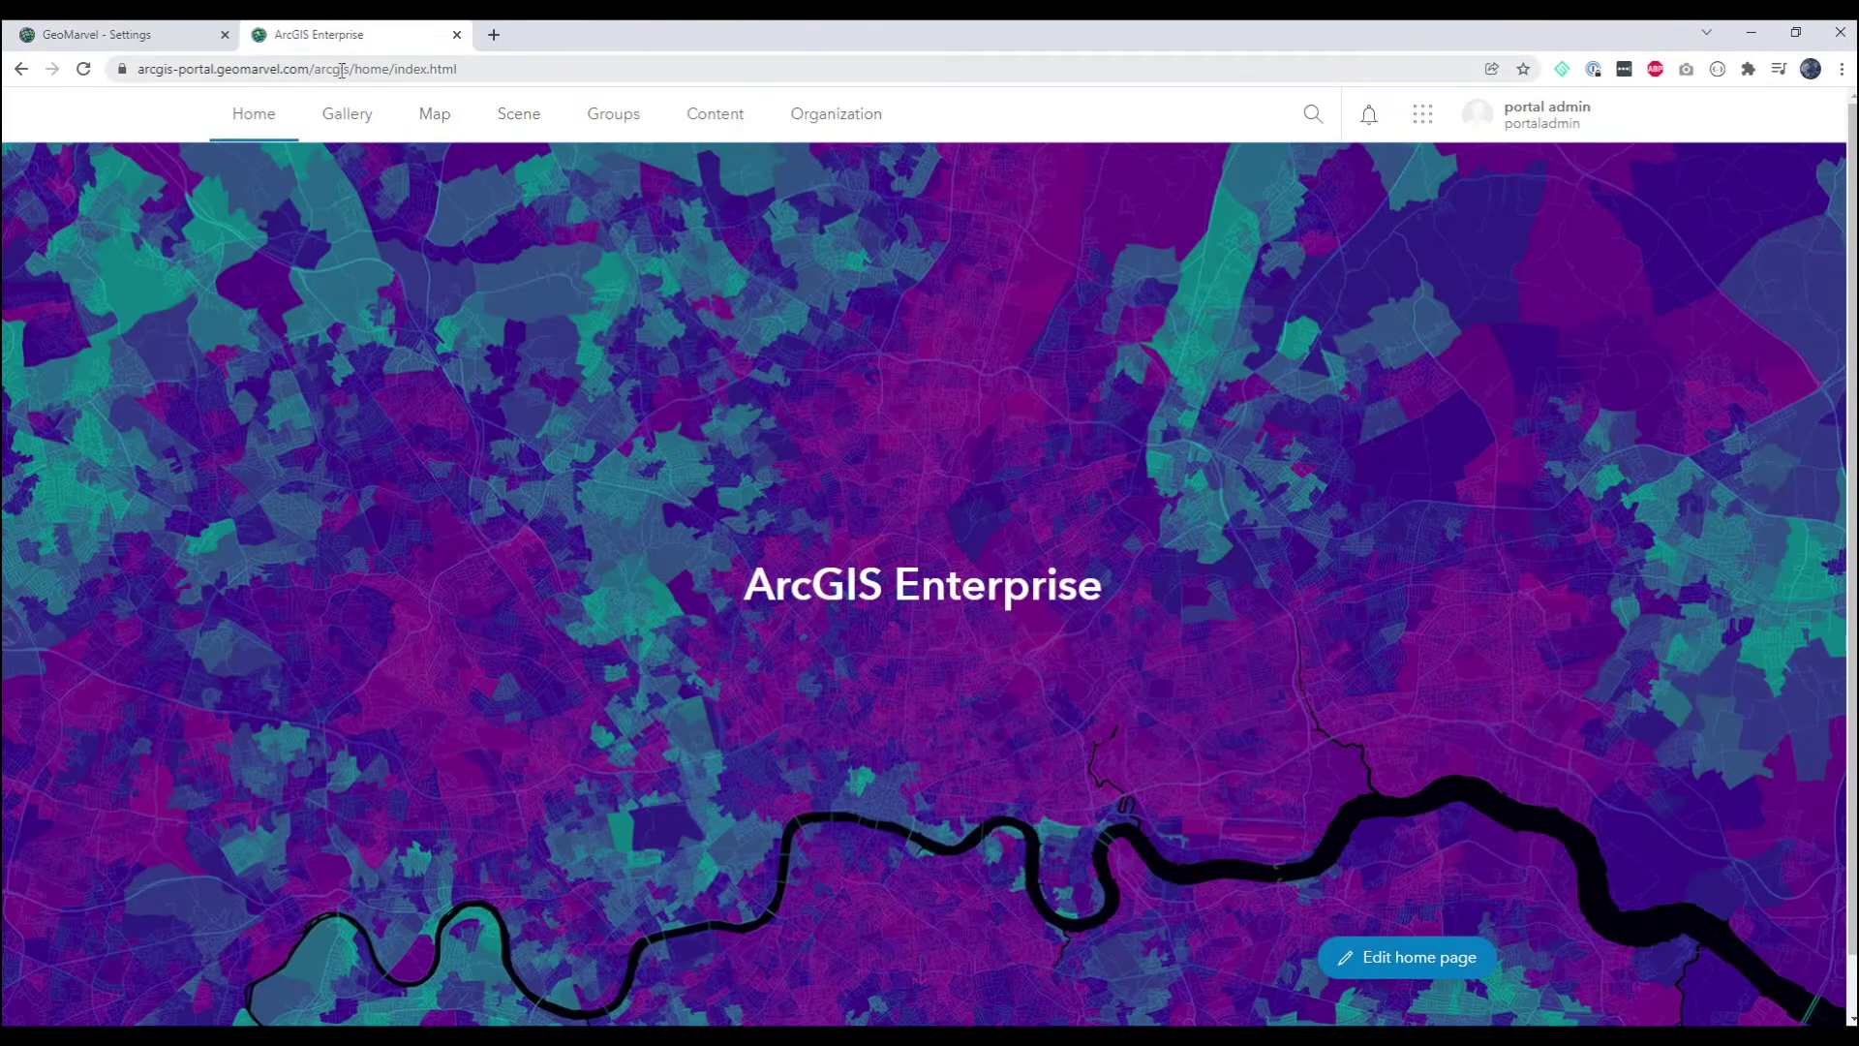
pyautogui.moveTo(350, 68); pyautogui.dragTo(108, 71)
pyautogui.hotkey('ctrl', 'c')
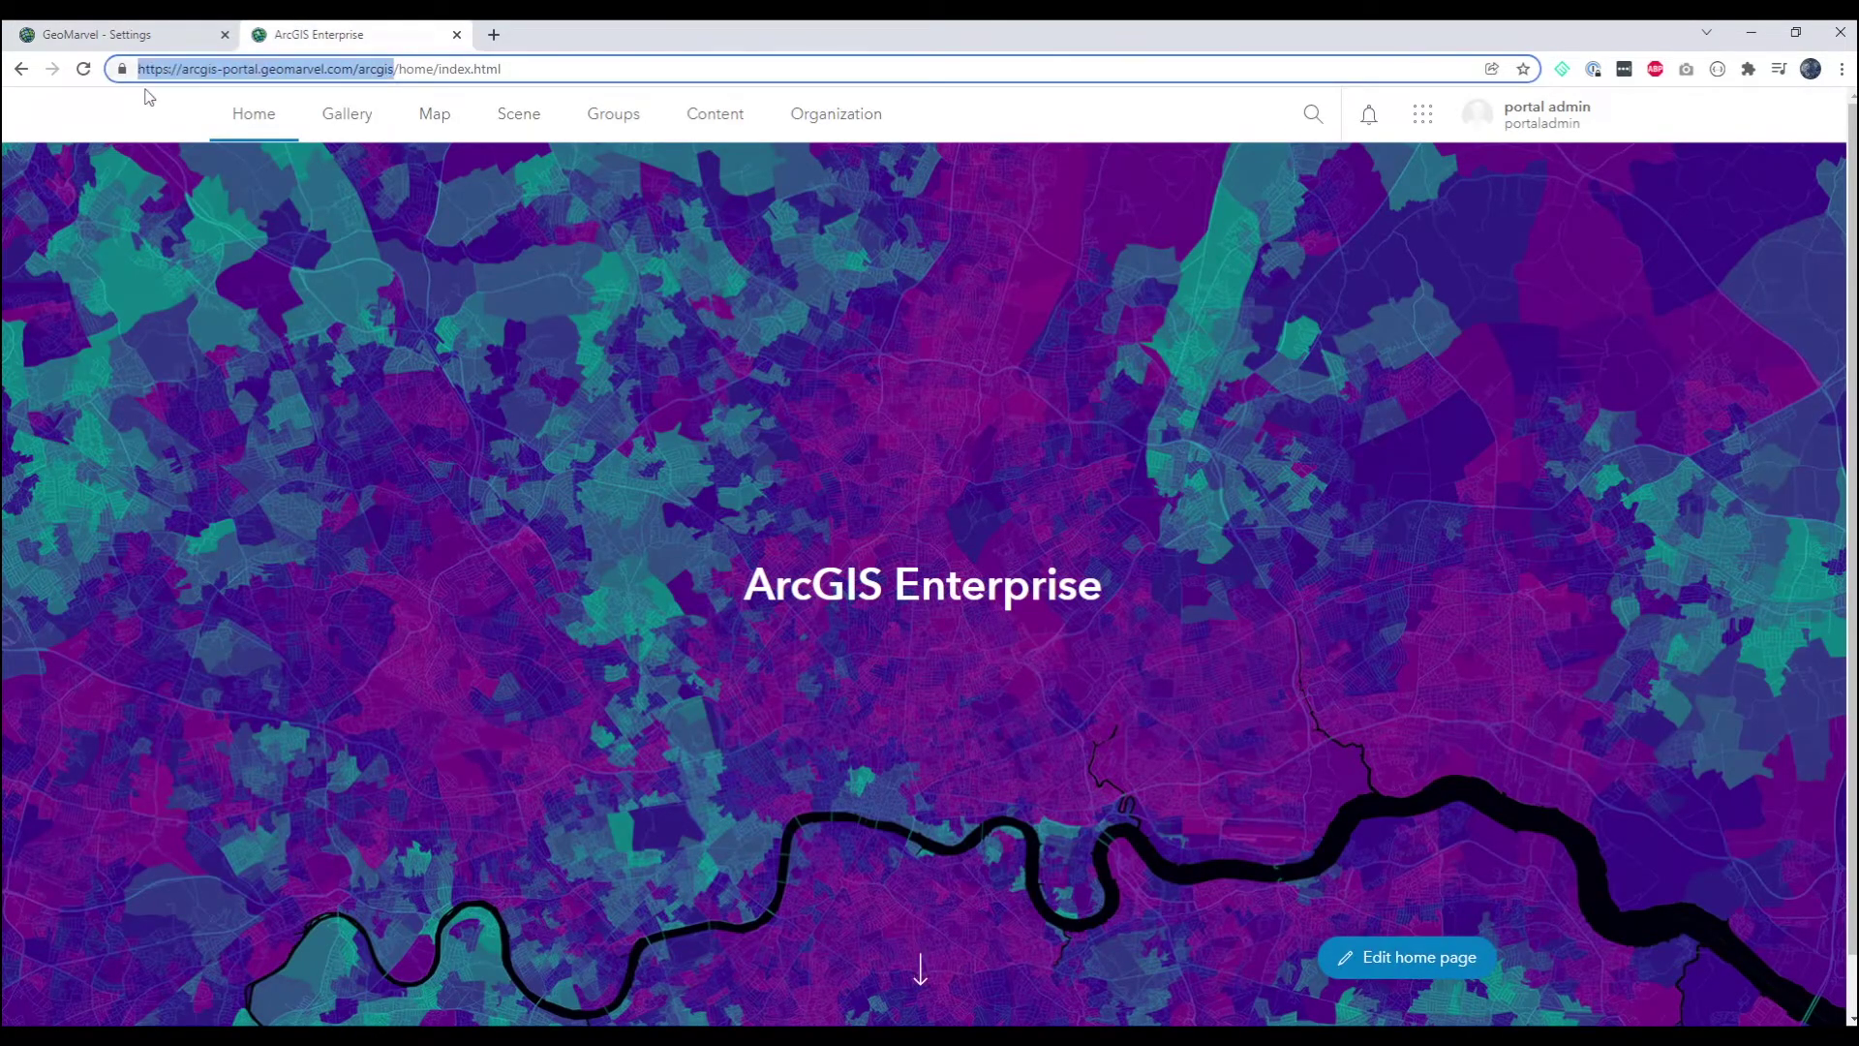
pyautogui.click(148, 29)
pyautogui.hotkey('ctrl', 'v')
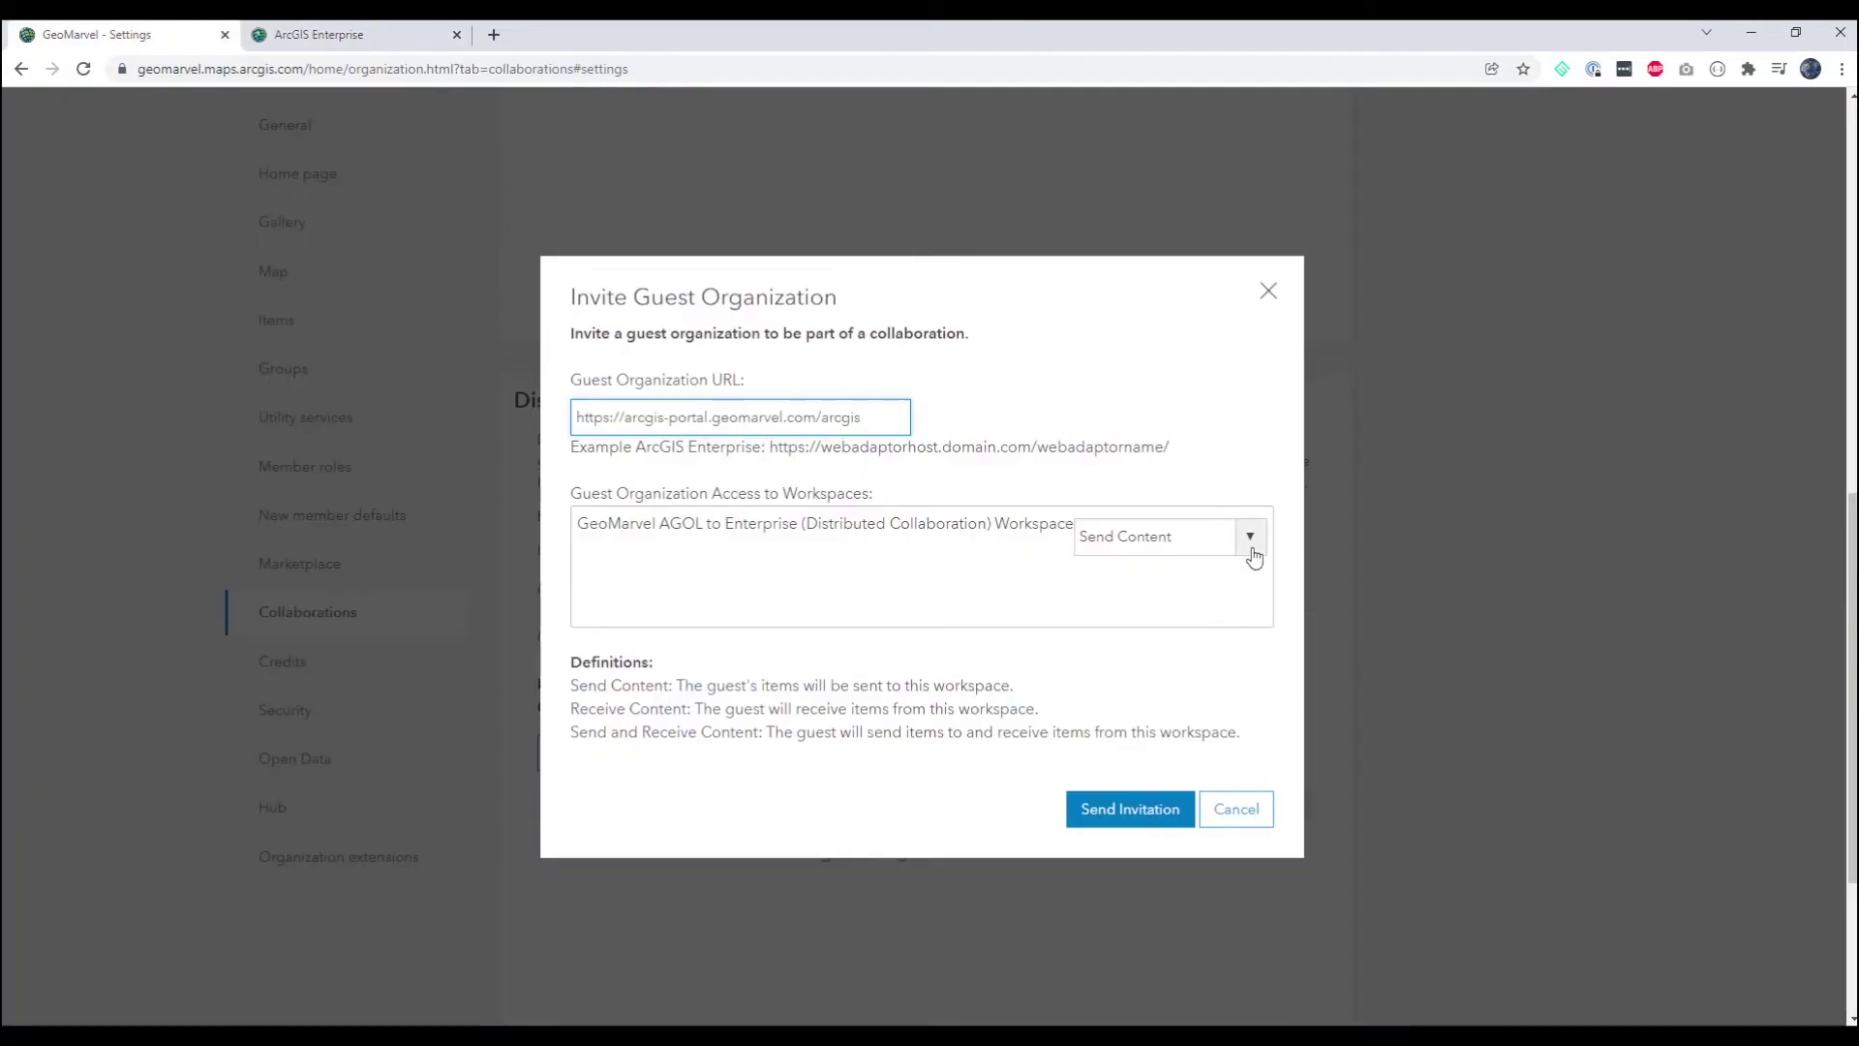
pyautogui.click(1250, 539)
pyautogui.click(1185, 607)
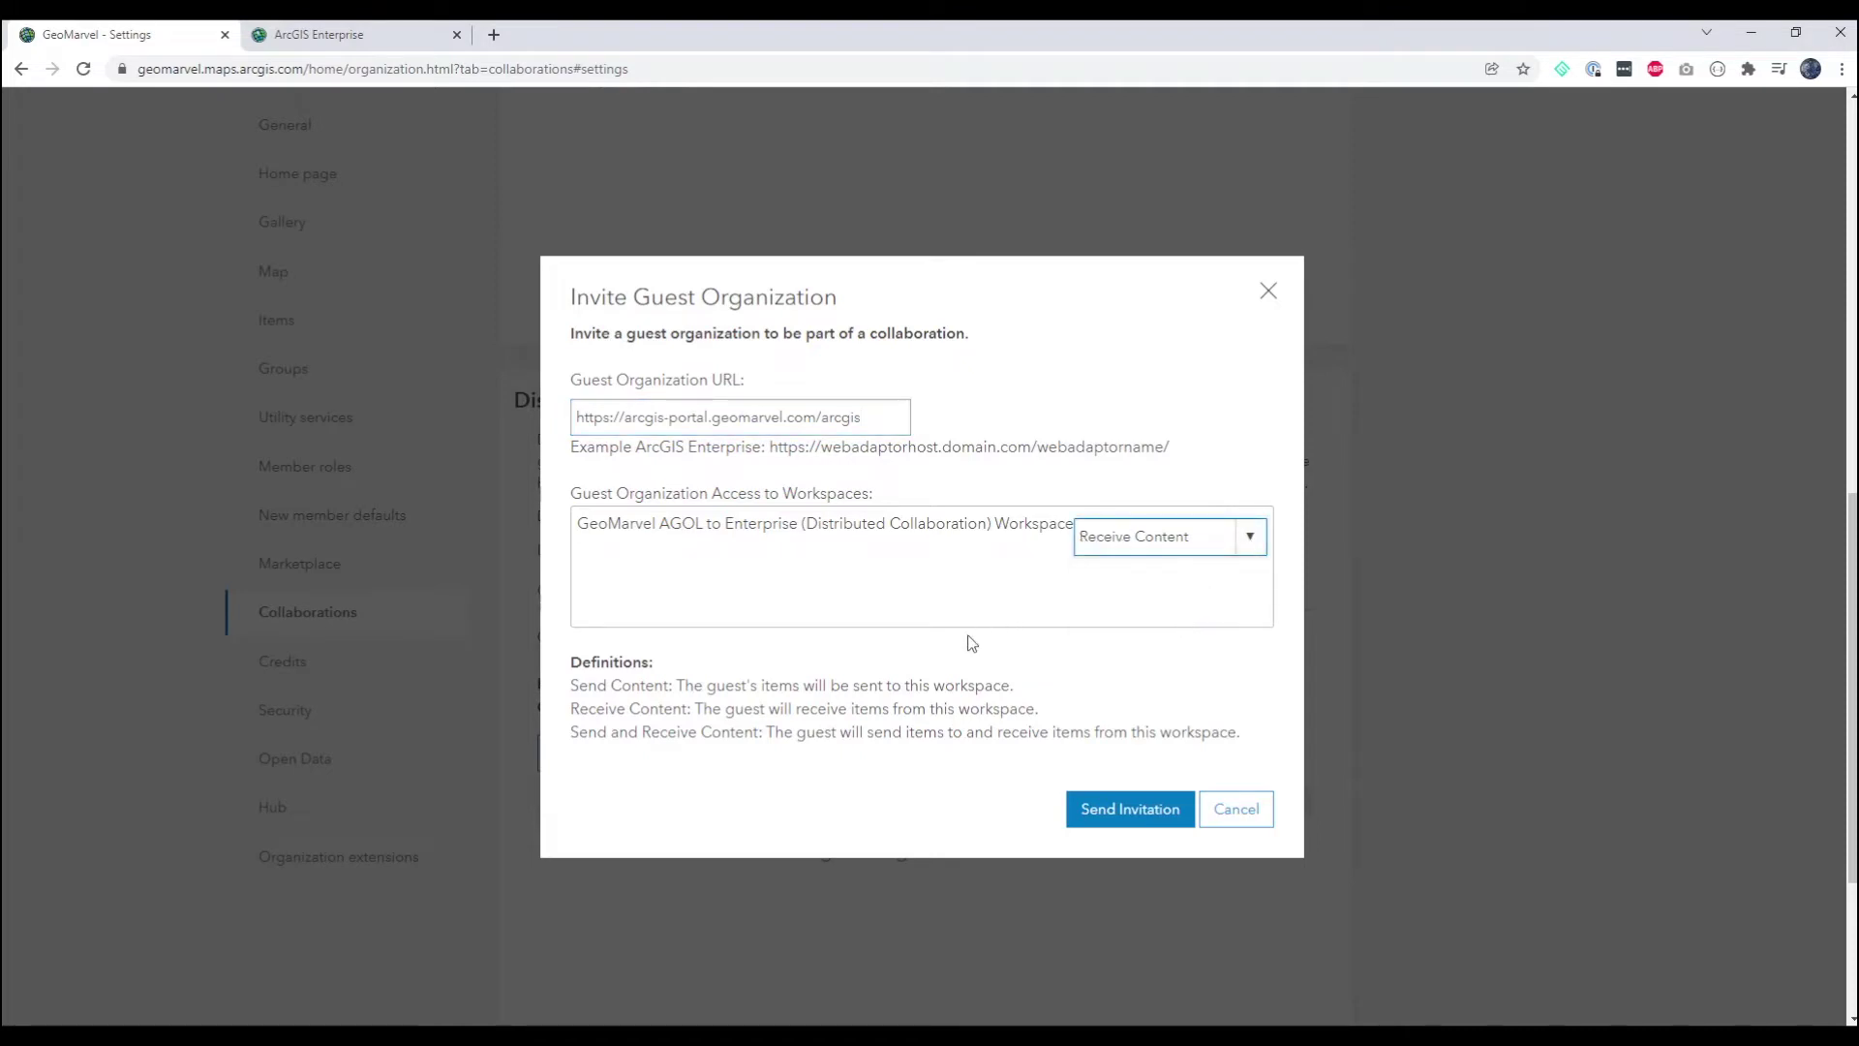
pyautogui.moveTo(1044, 718); pyautogui.dragTo(571, 712)
pyautogui.click(1075, 721)
pyautogui.click(1094, 808)
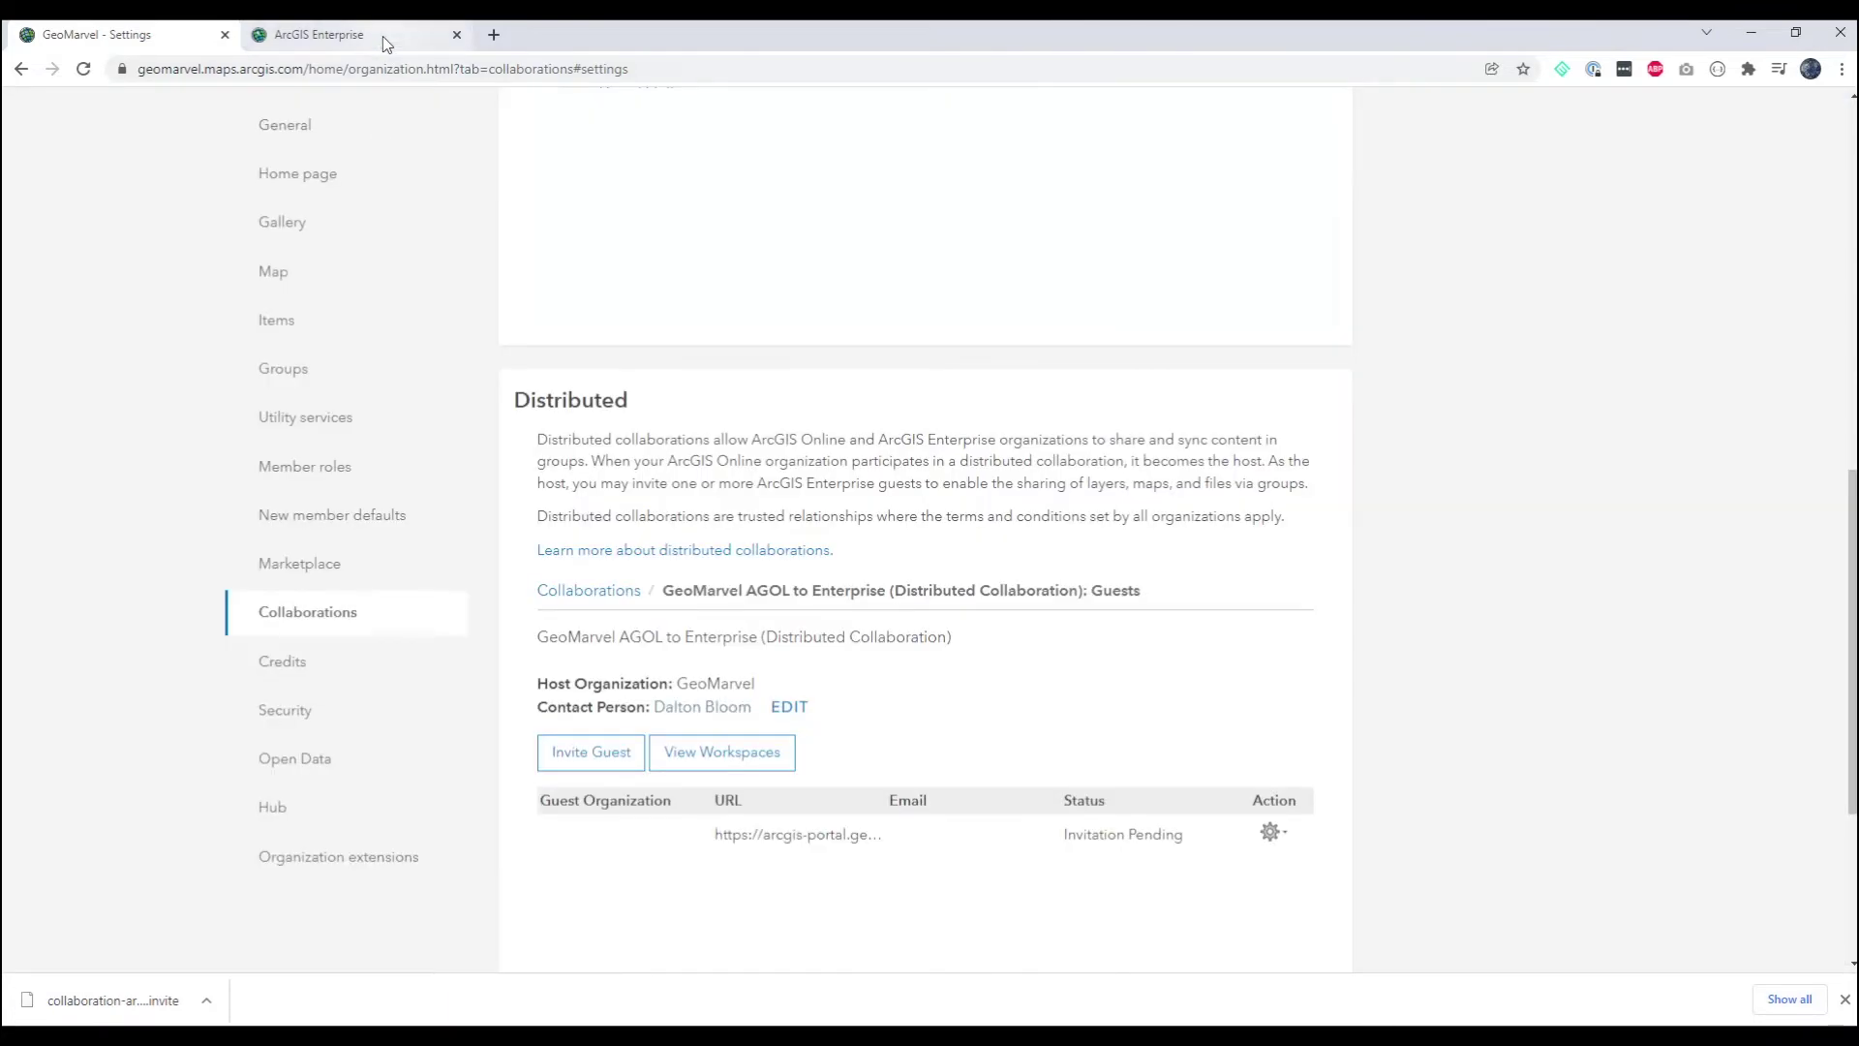
# In Enterprise's Collaborations settings, accept the invitation by loading the downloaded invitation file.
pyautogui.click(381, 37)
pyautogui.click(830, 115)
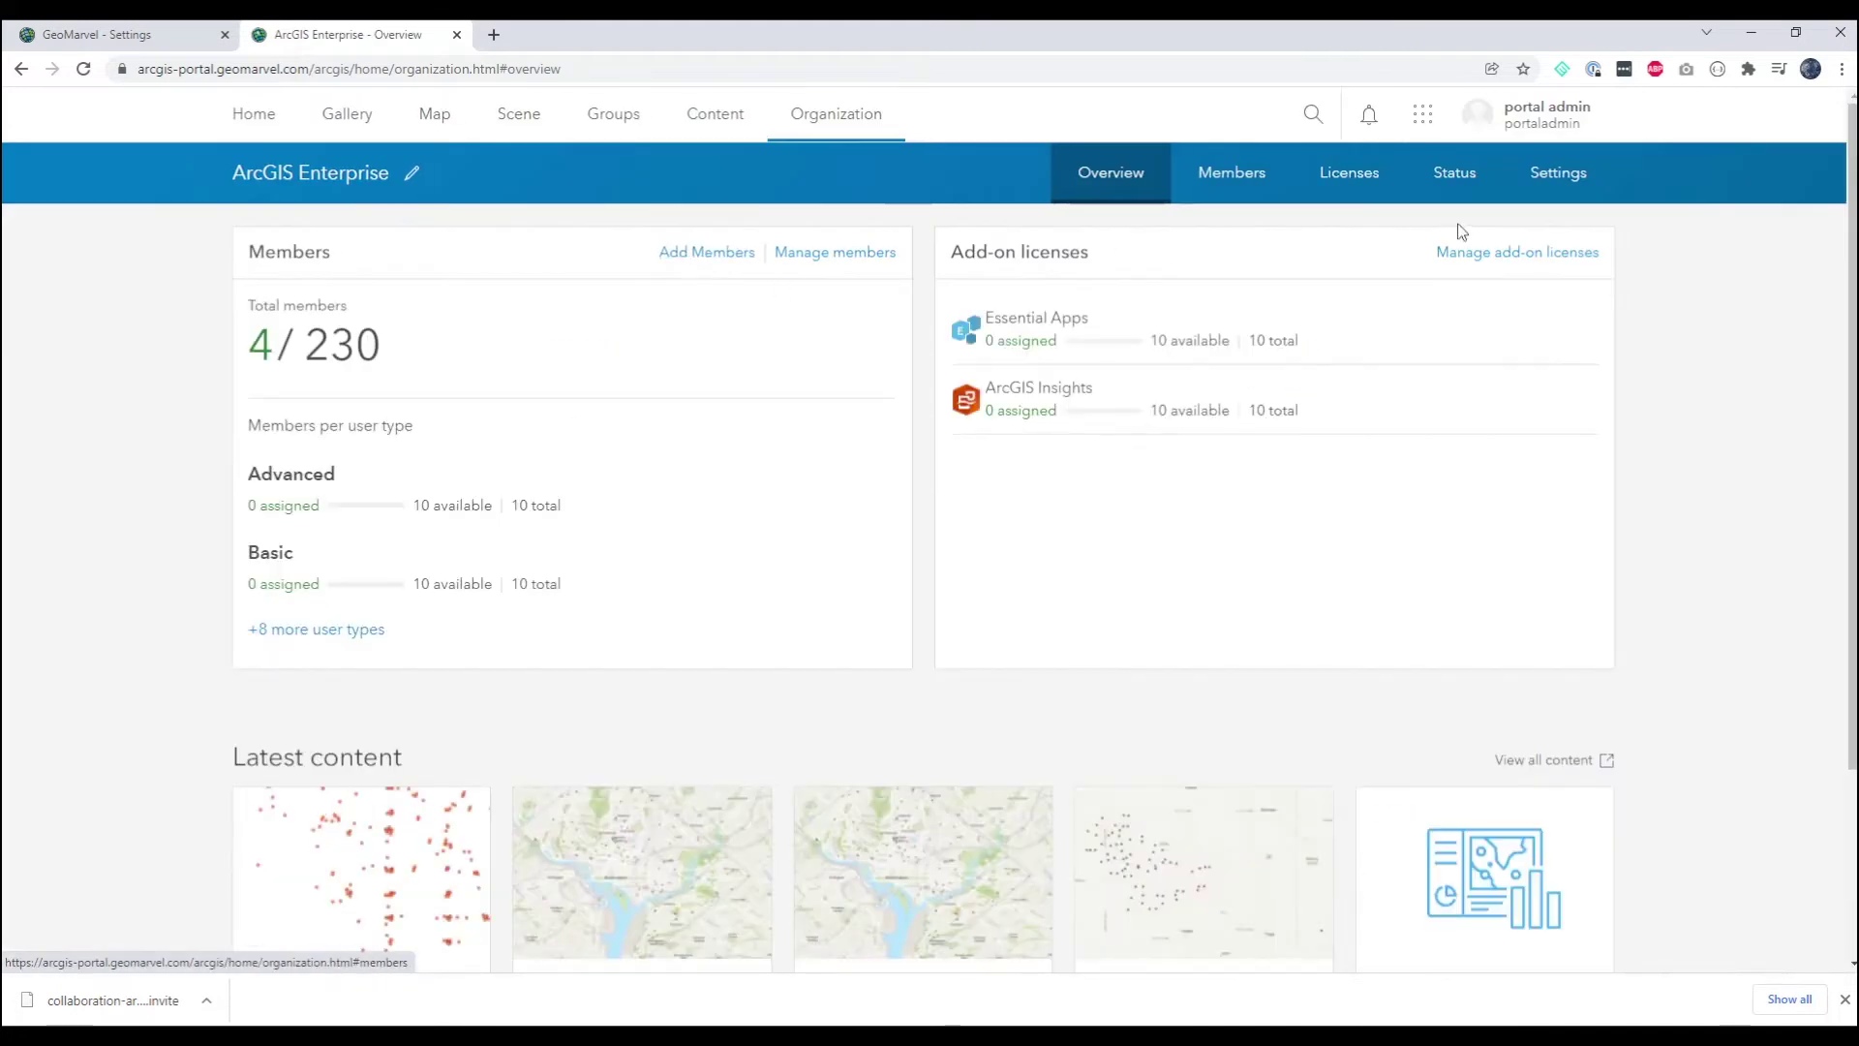
pyautogui.click(1567, 183)
pyautogui.click(298, 870)
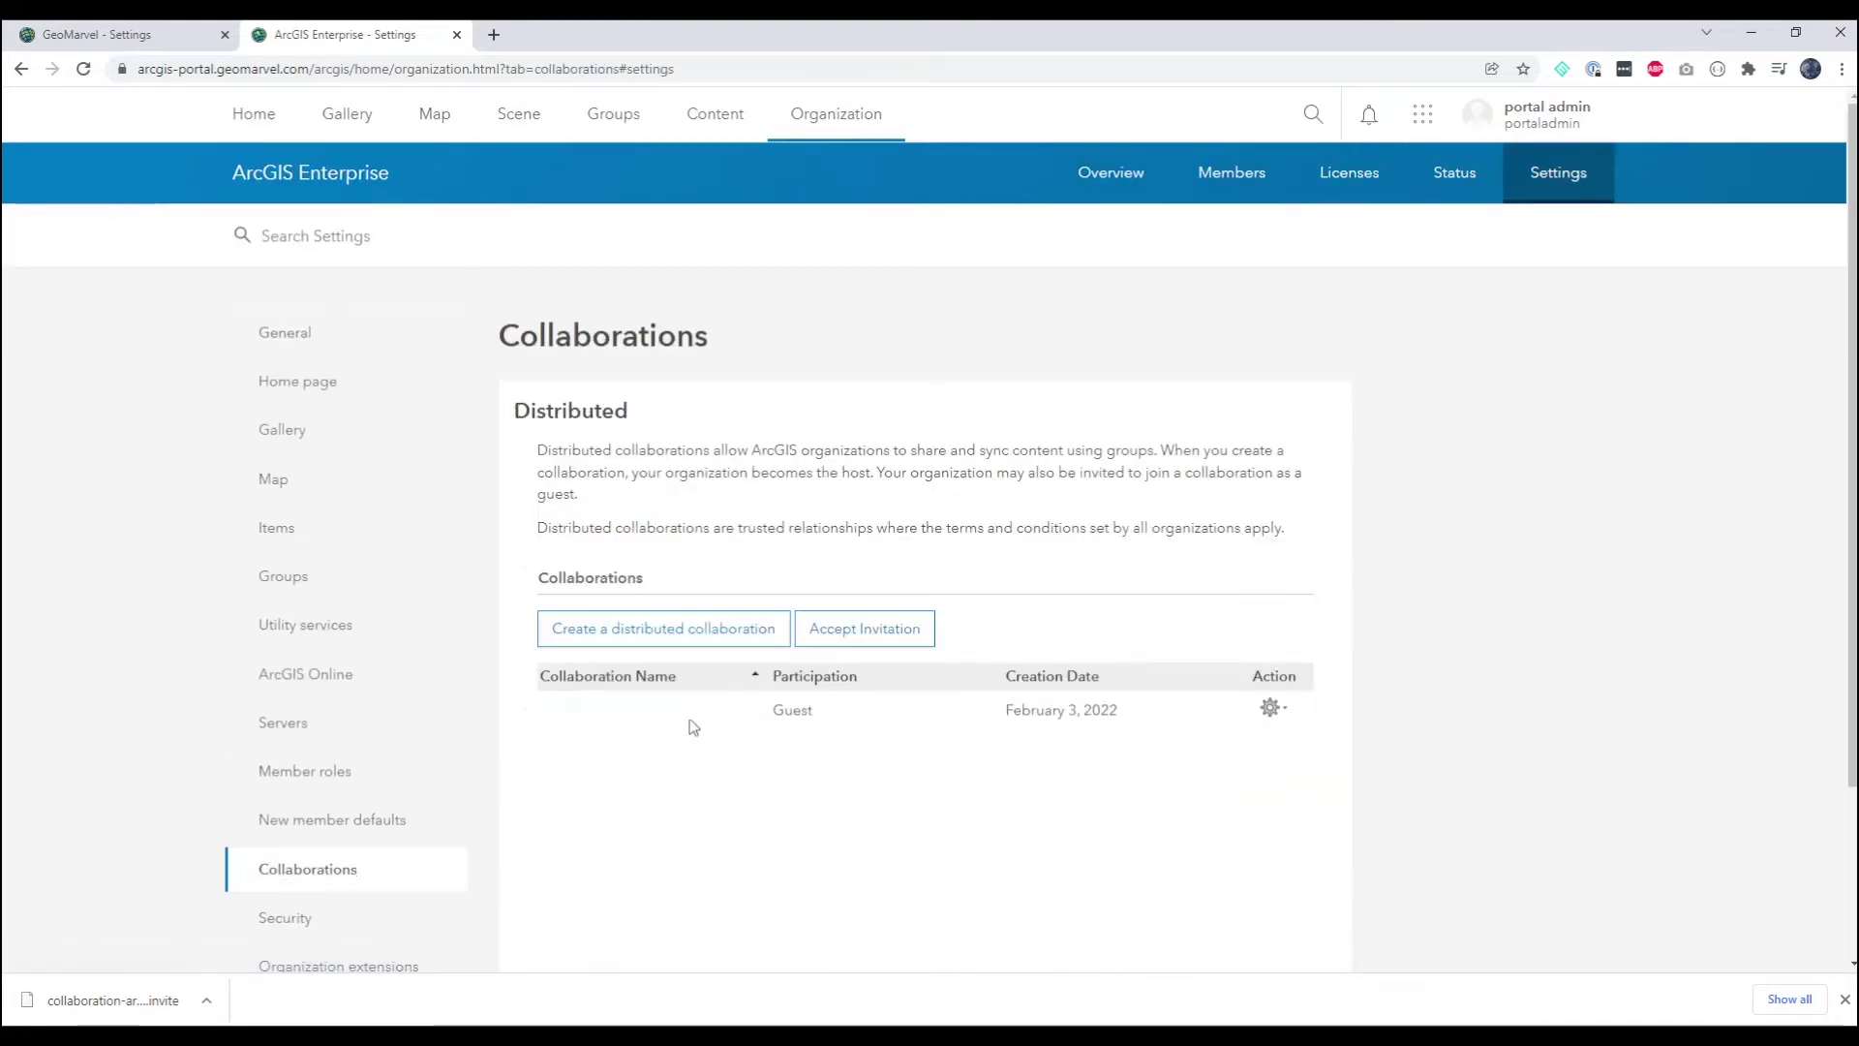
pyautogui.scroll(-2, 726, 721)
pyautogui.click(879, 439)
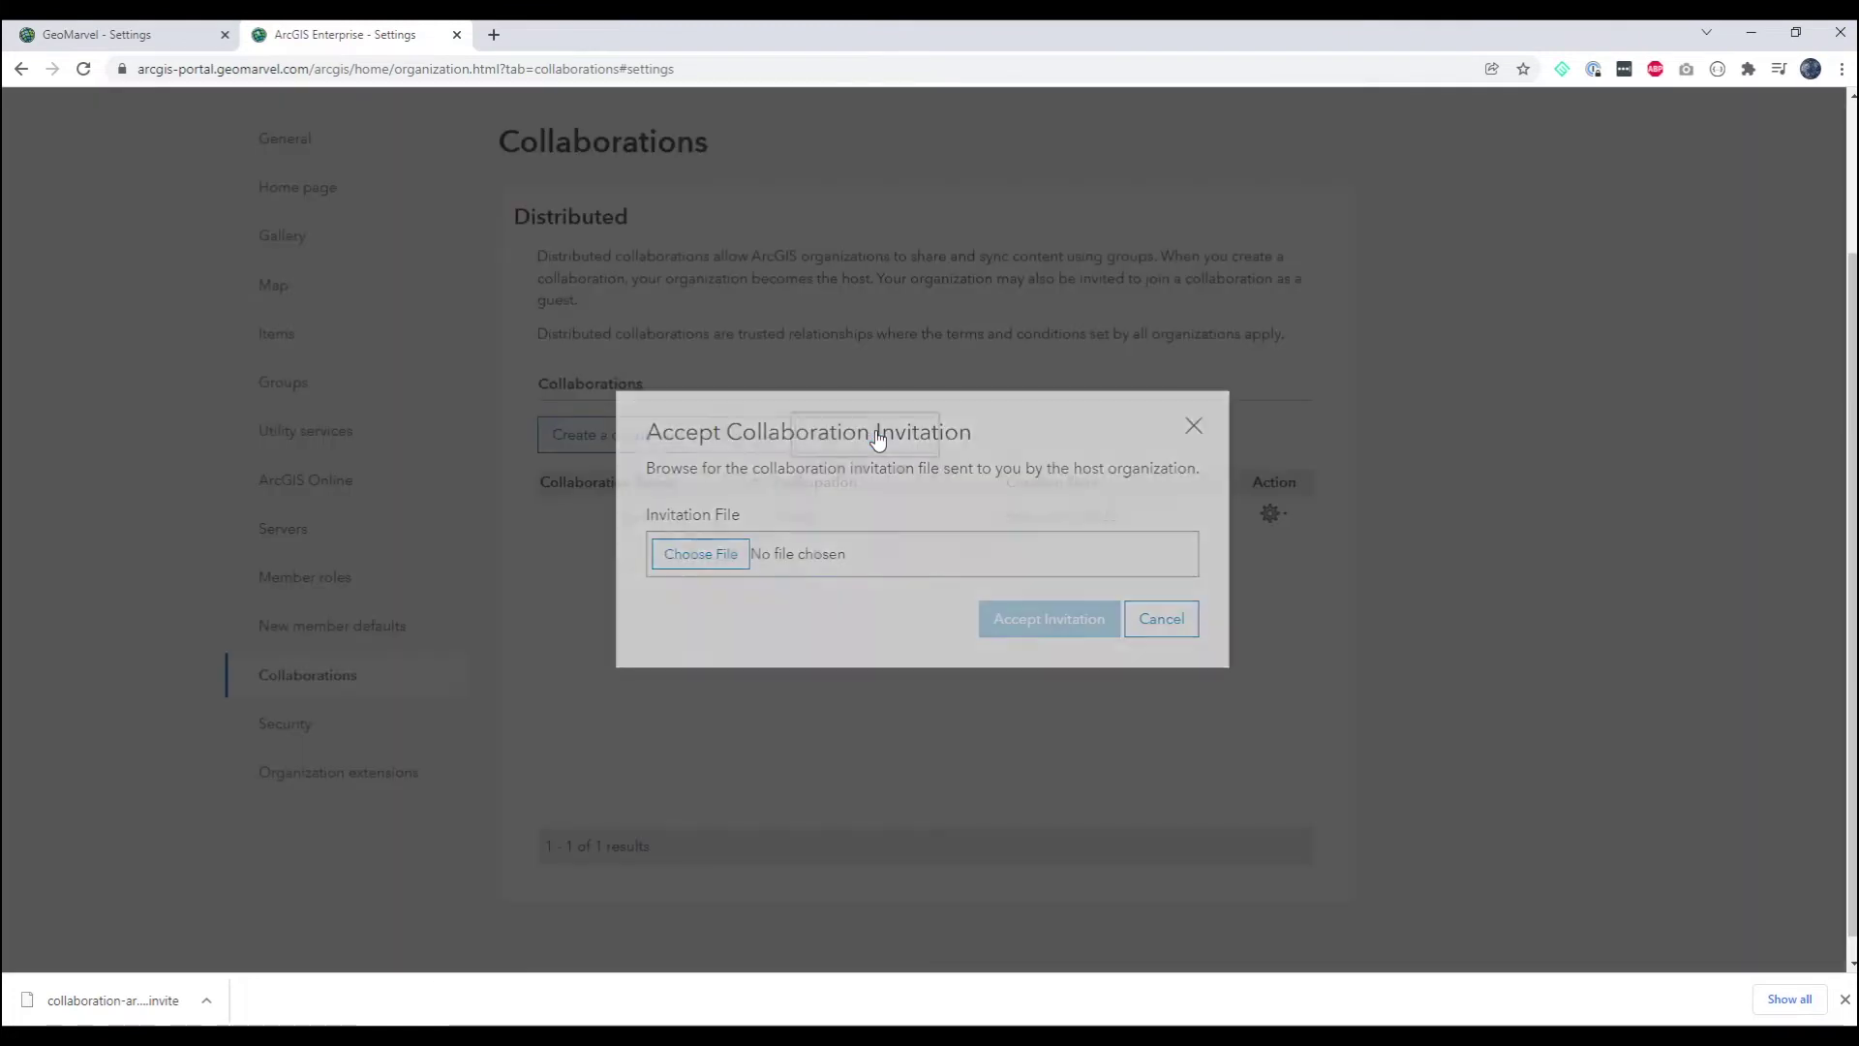
pyautogui.moveTo(152, 973); pyautogui.dragTo(720, 557)
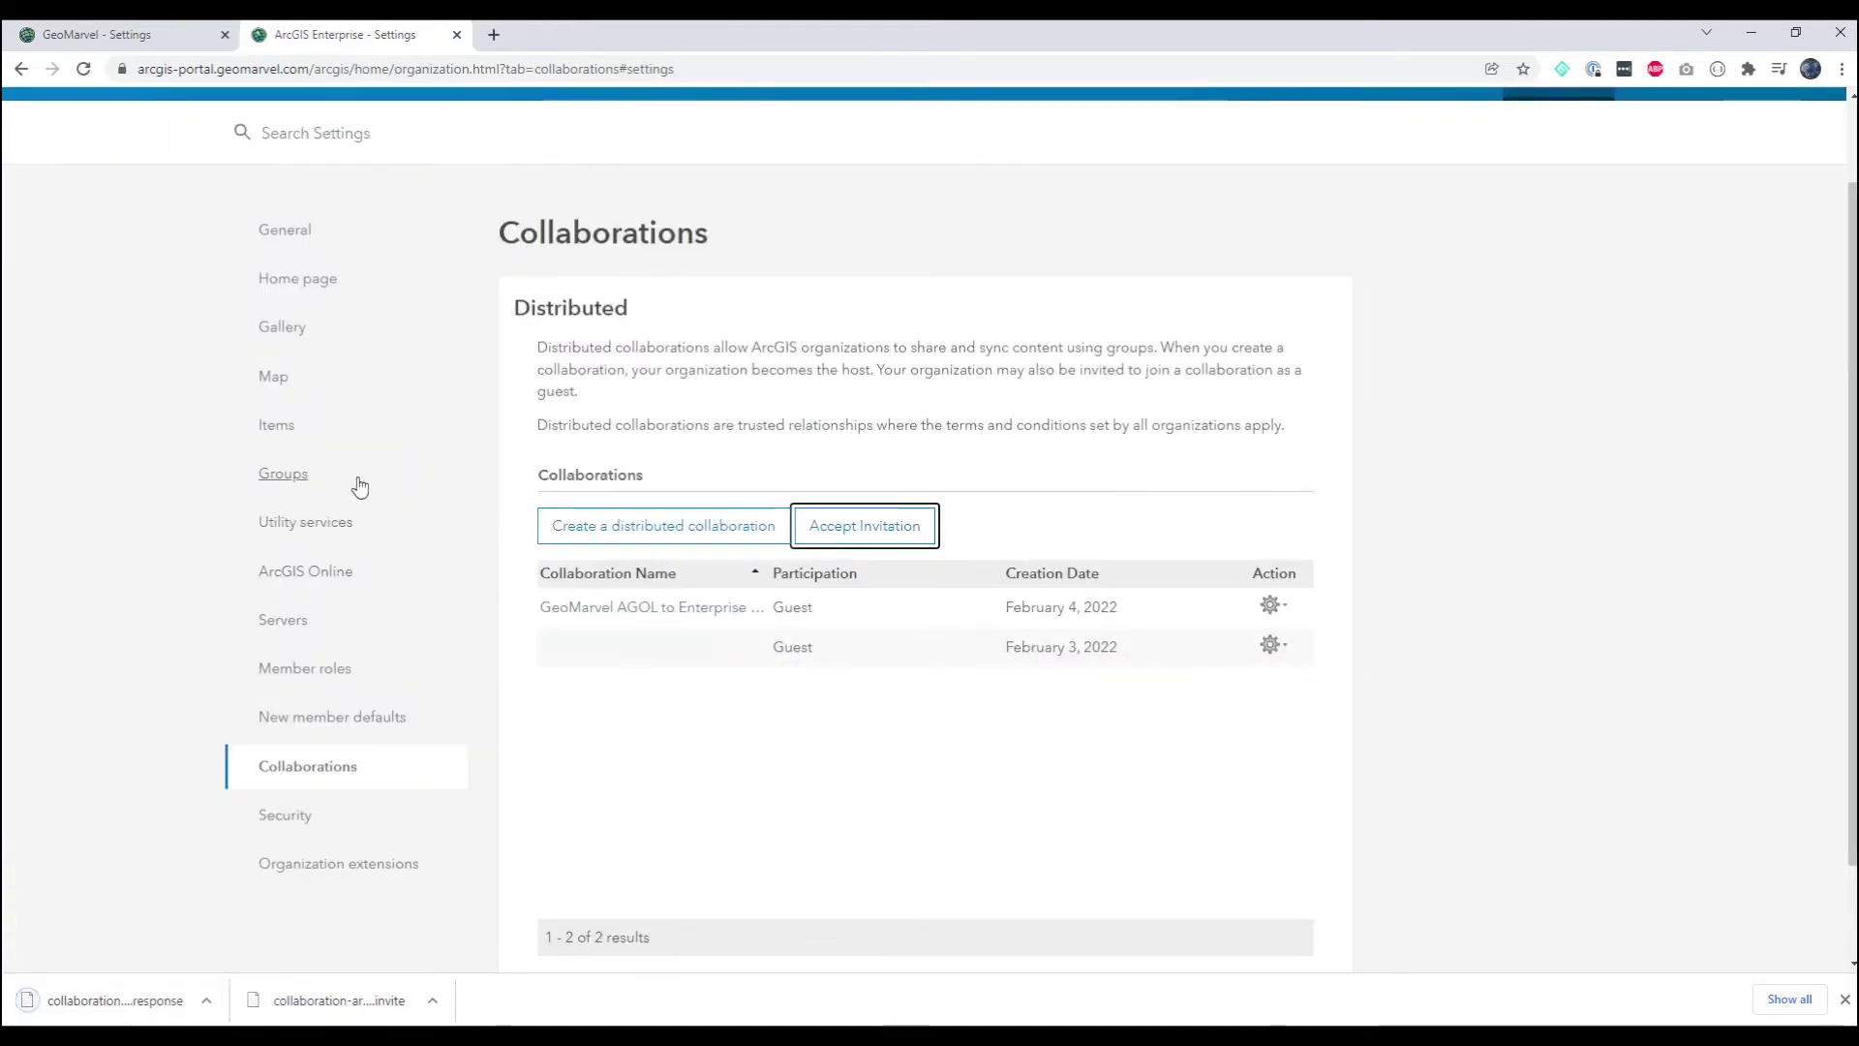
pyautogui.click(167, 35)
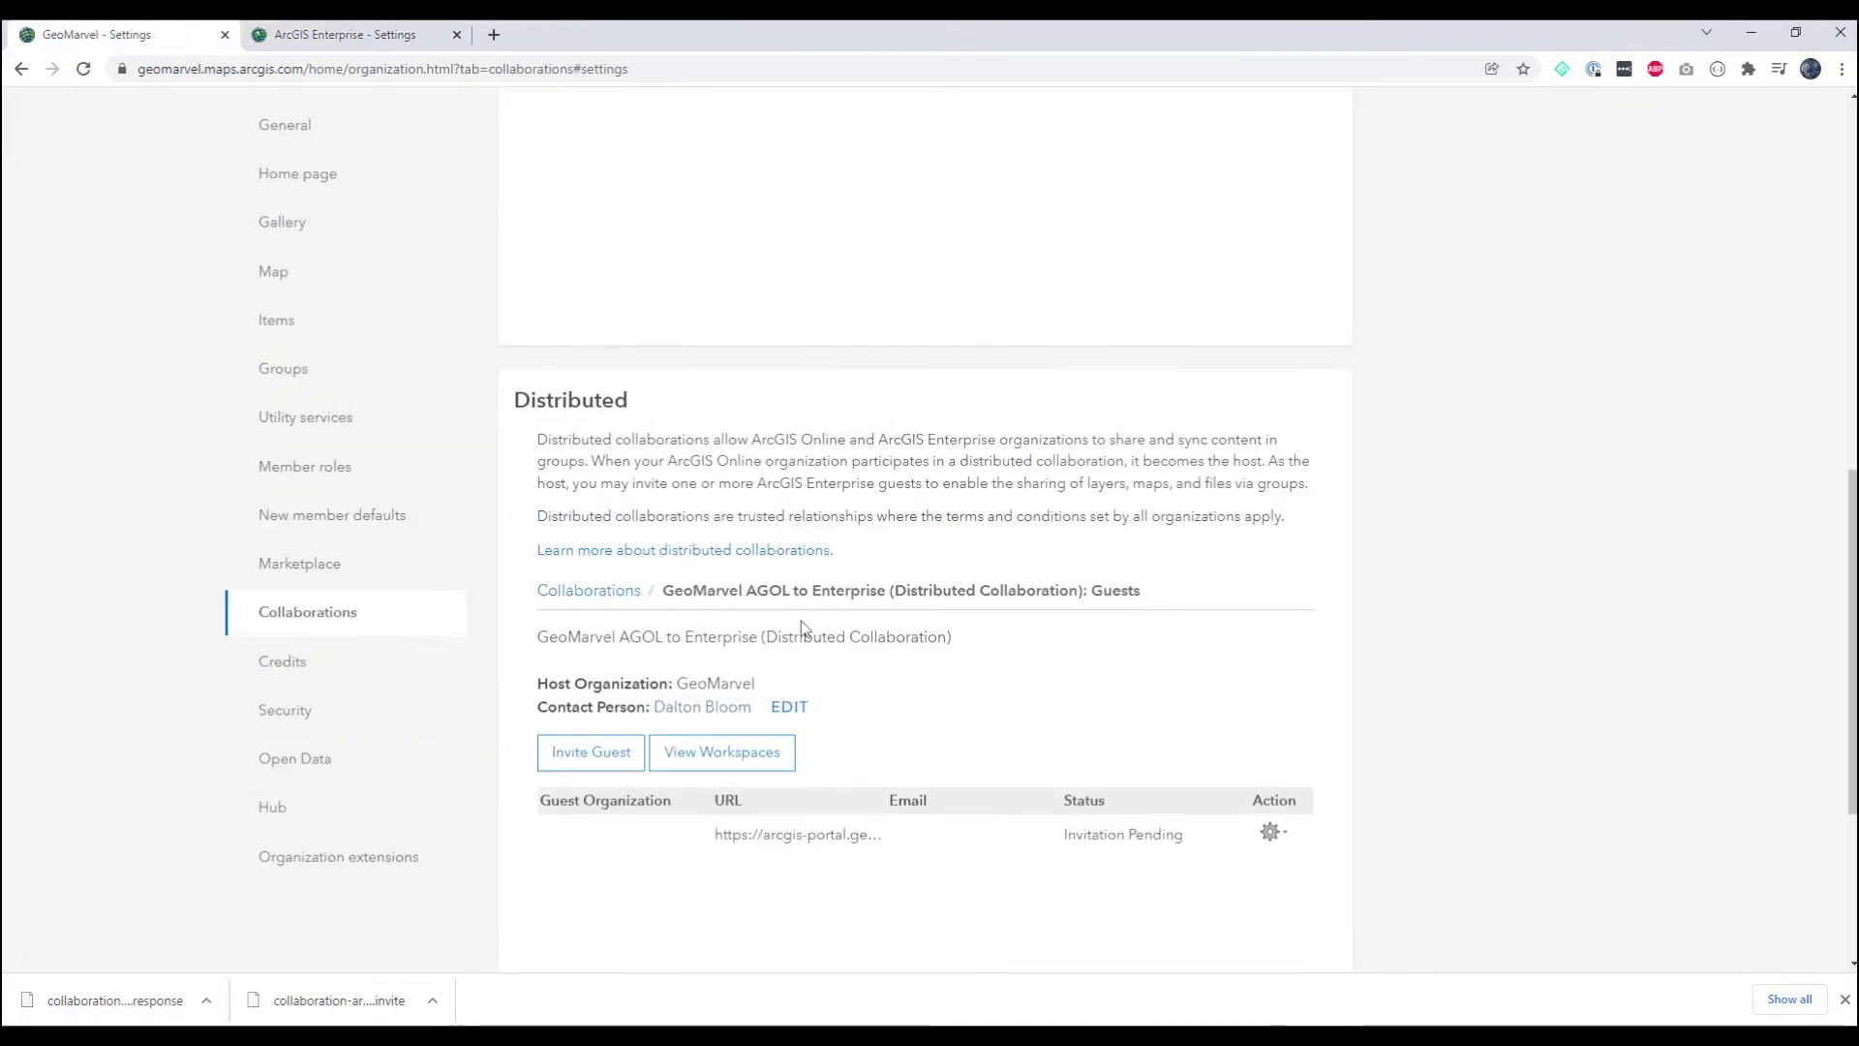
# Accept the pending Enterprise guest organization using its downloaded .response file, making it Active.
pyautogui.scroll(-2, 801, 627)
pyautogui.click(1270, 638)
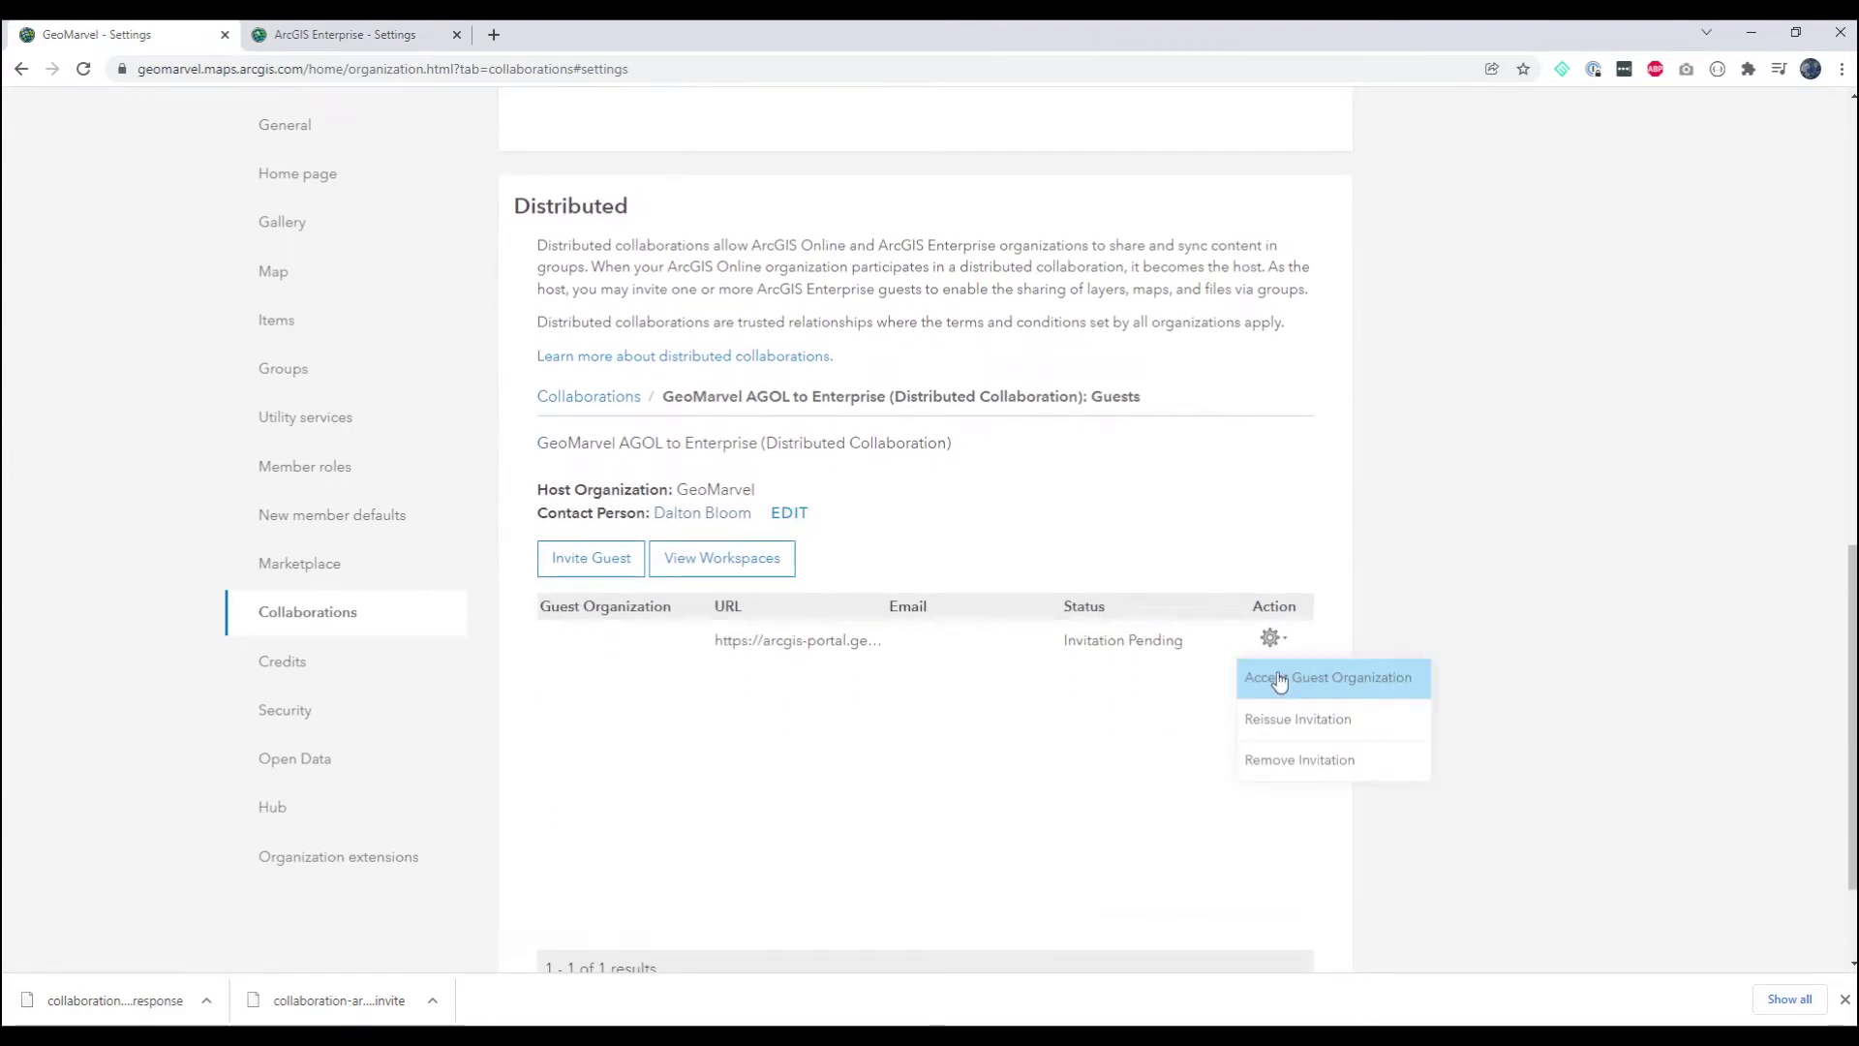
pyautogui.click(1279, 678)
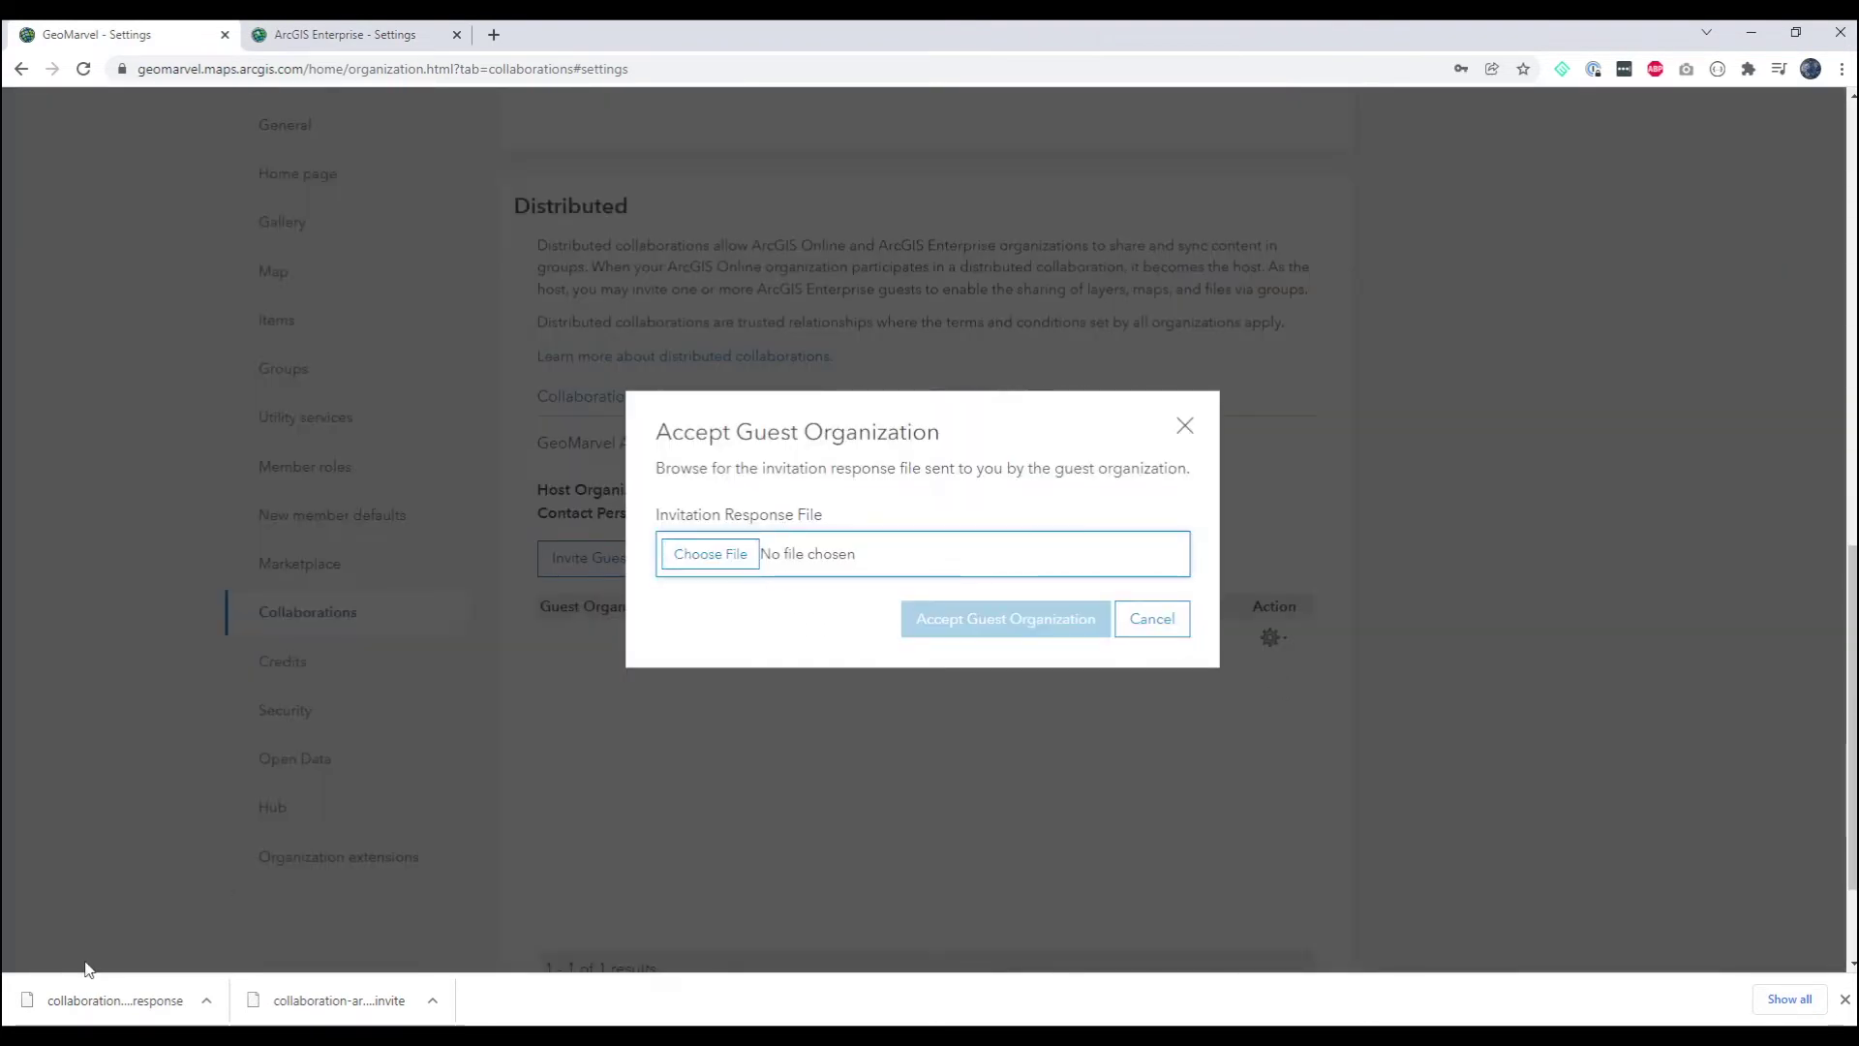
pyautogui.moveTo(97, 998); pyautogui.dragTo(736, 561)
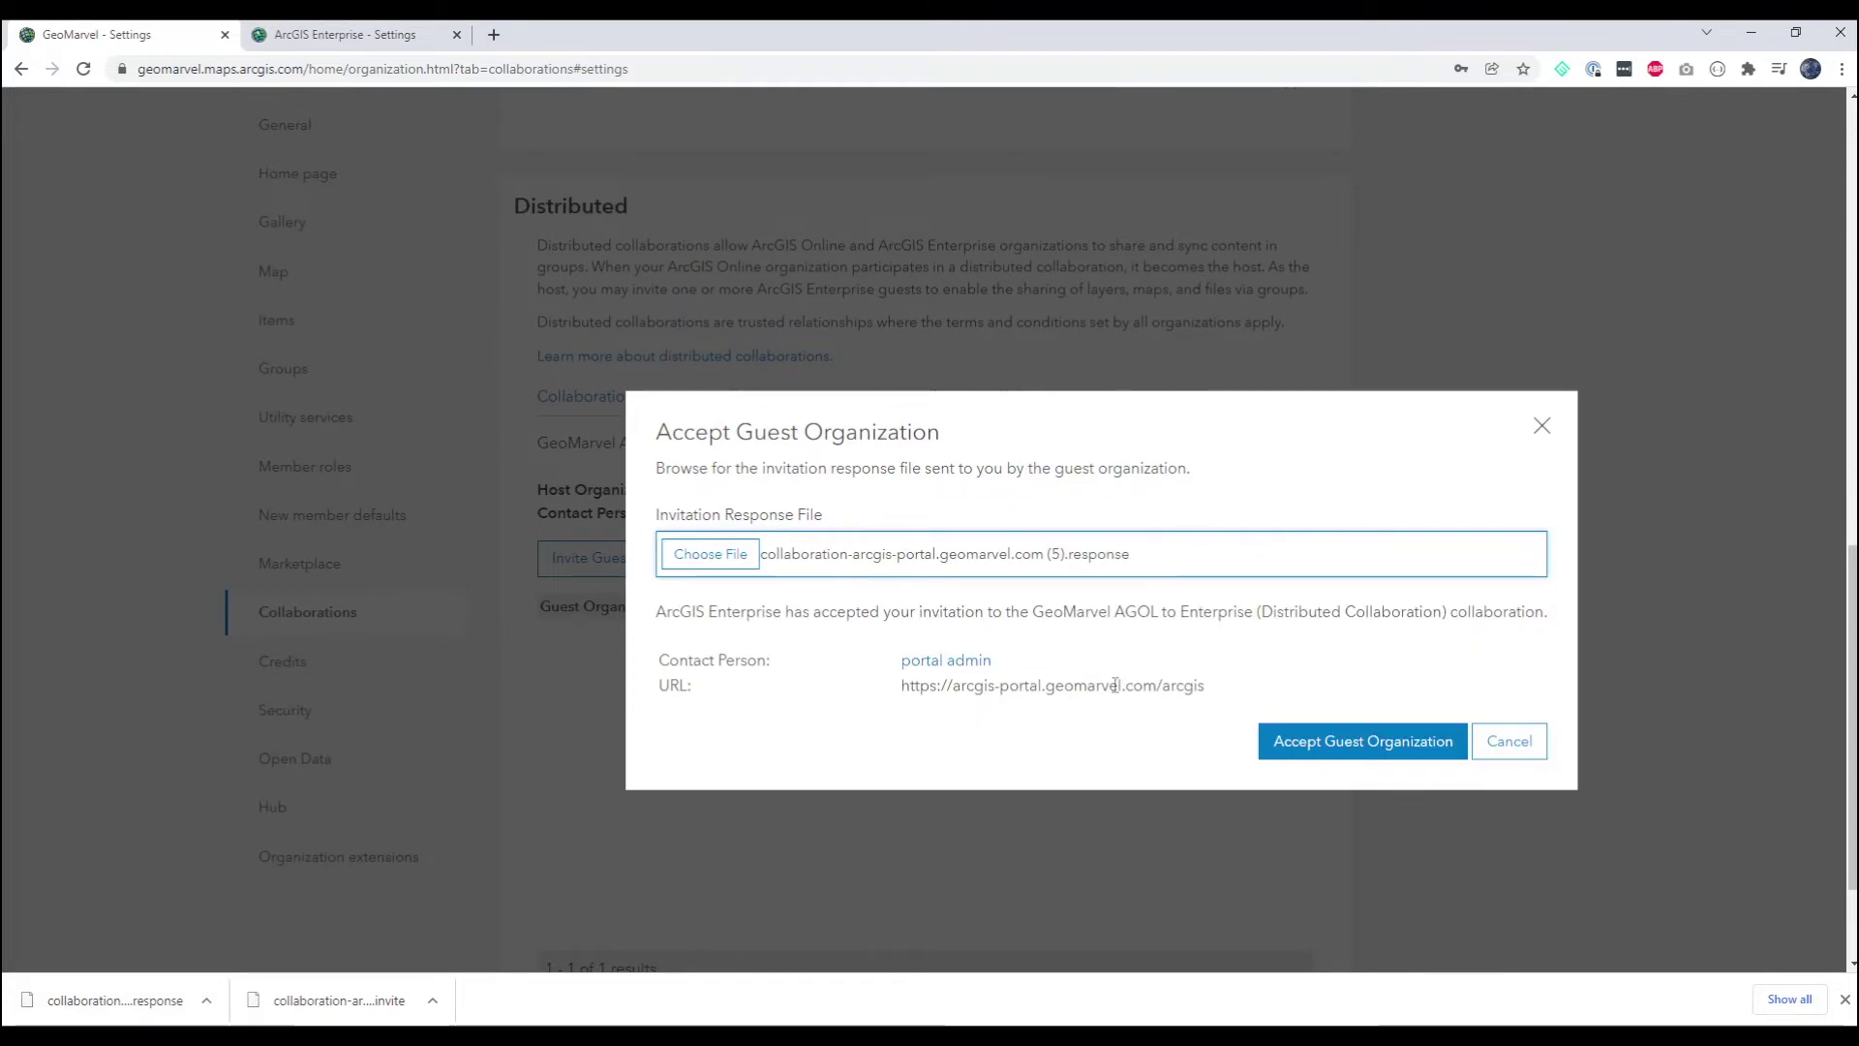
pyautogui.click(1363, 742)
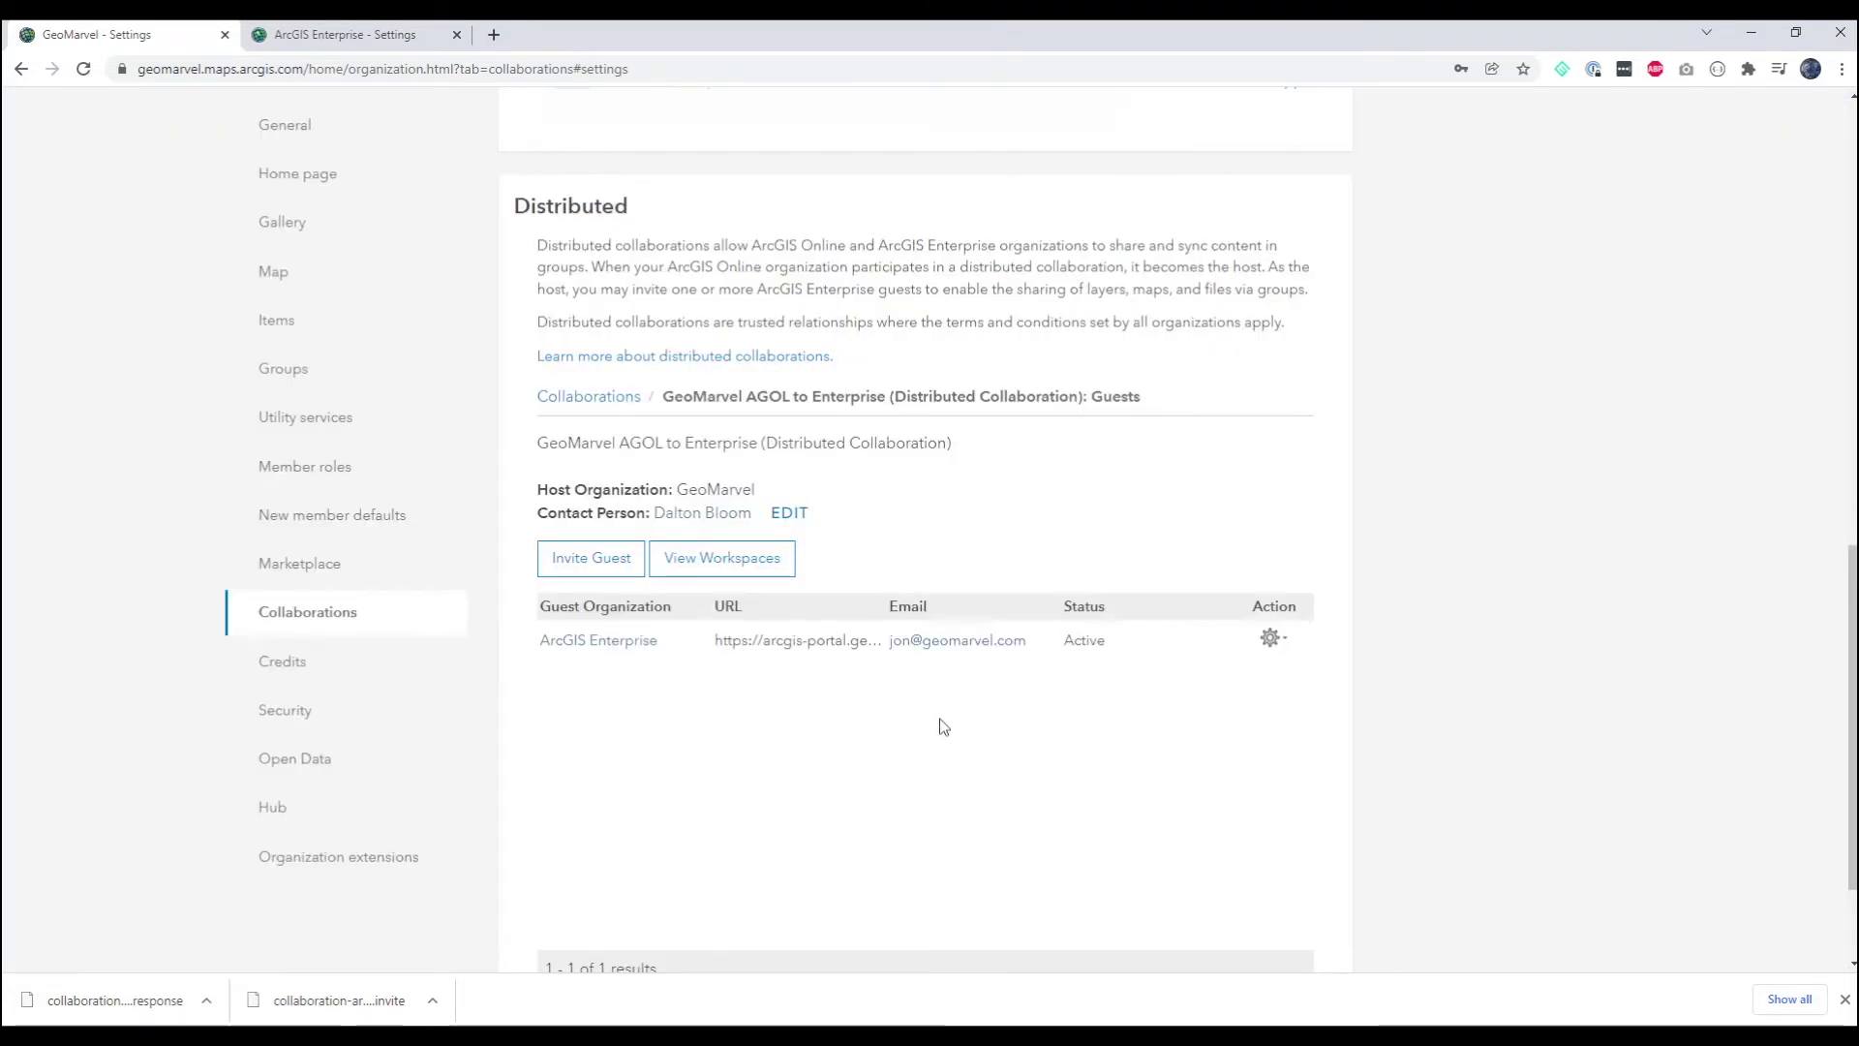
pyautogui.click(346, 34)
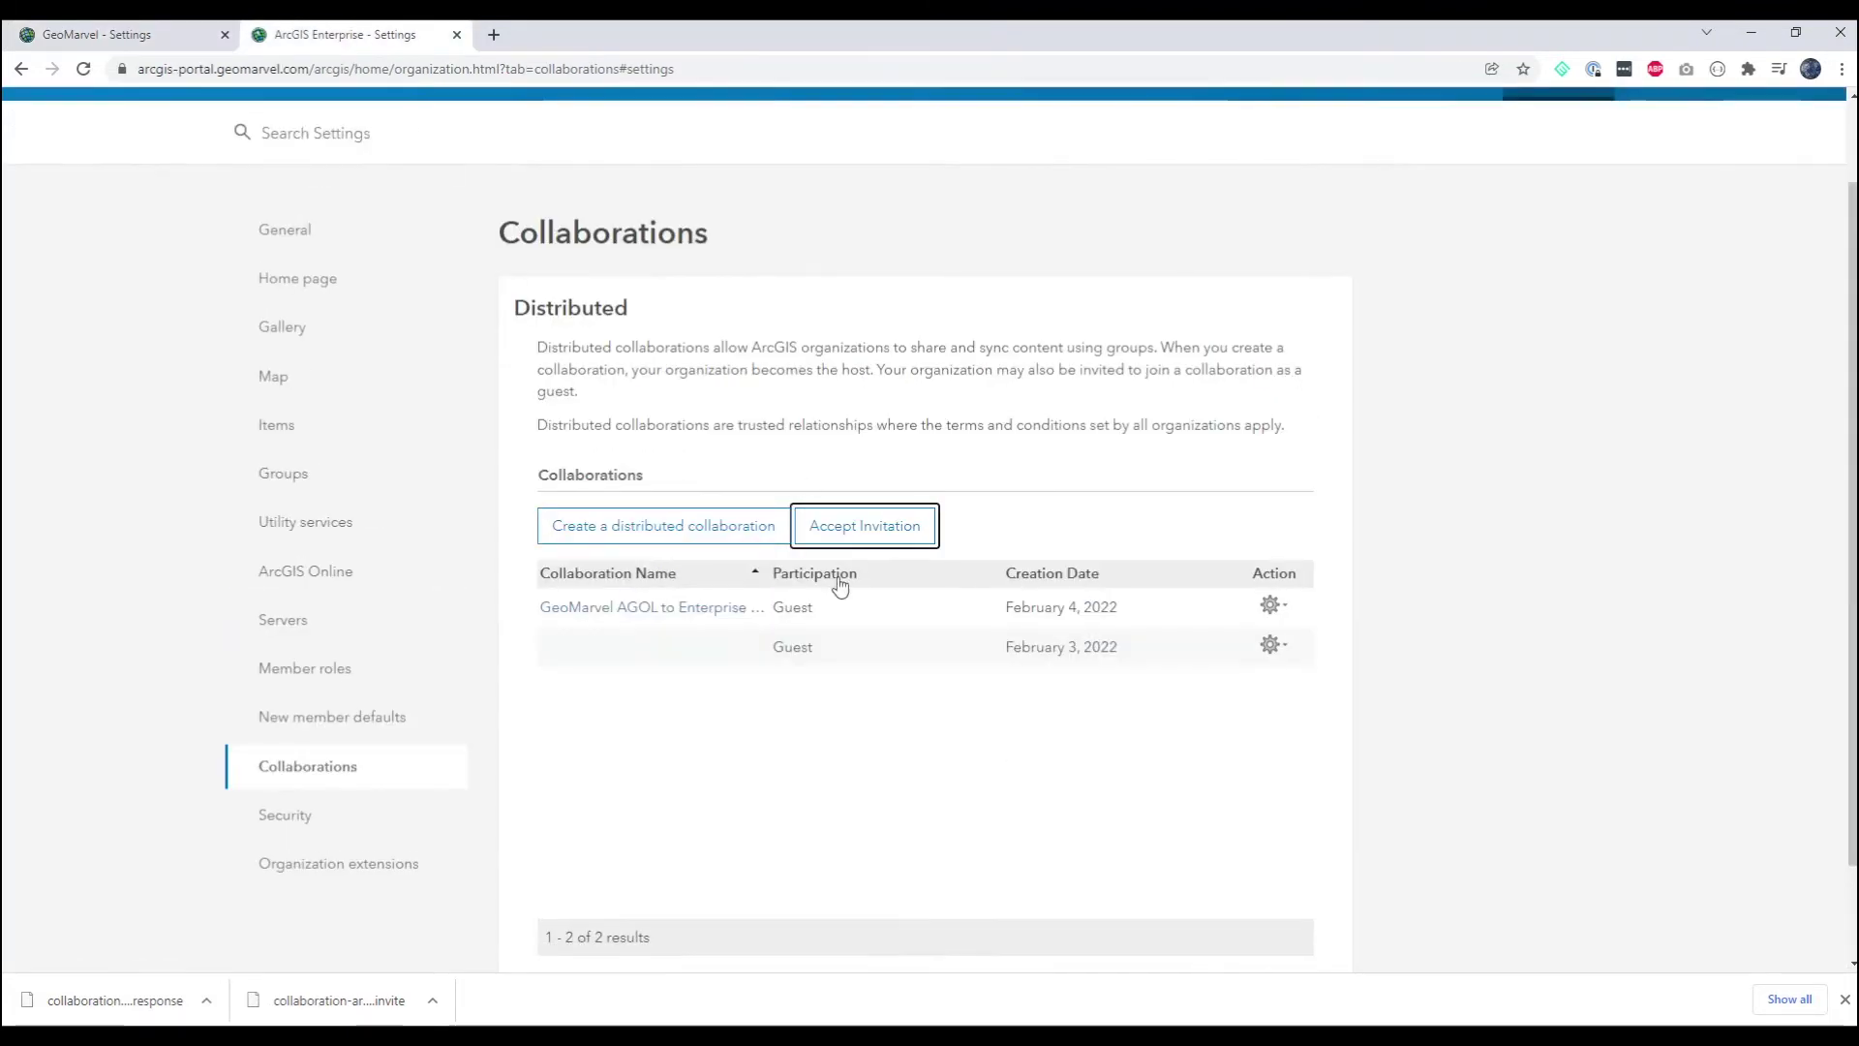
# Join the GeoMarvel AGOL to Enterprise workspace using the existing GeoMarvel collaboration group.
pyautogui.click(653, 606)
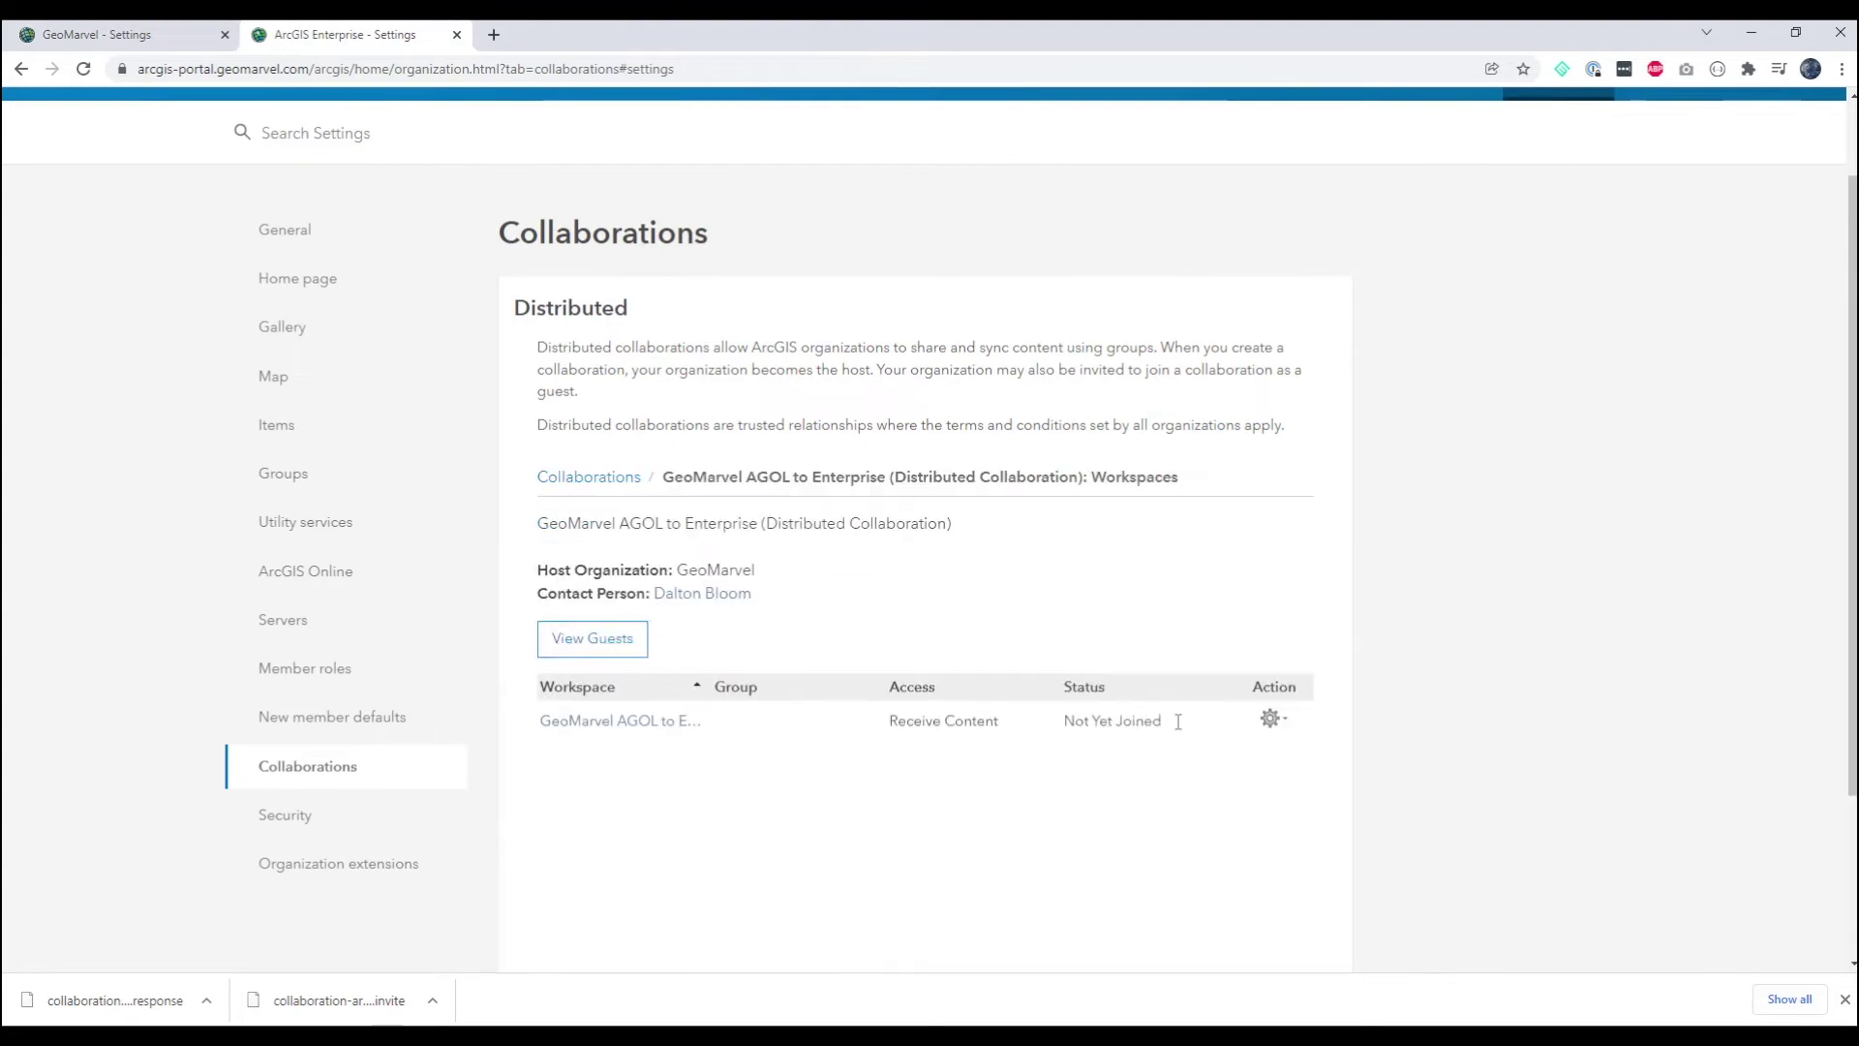
pyautogui.click(1280, 718)
pyautogui.click(1276, 760)
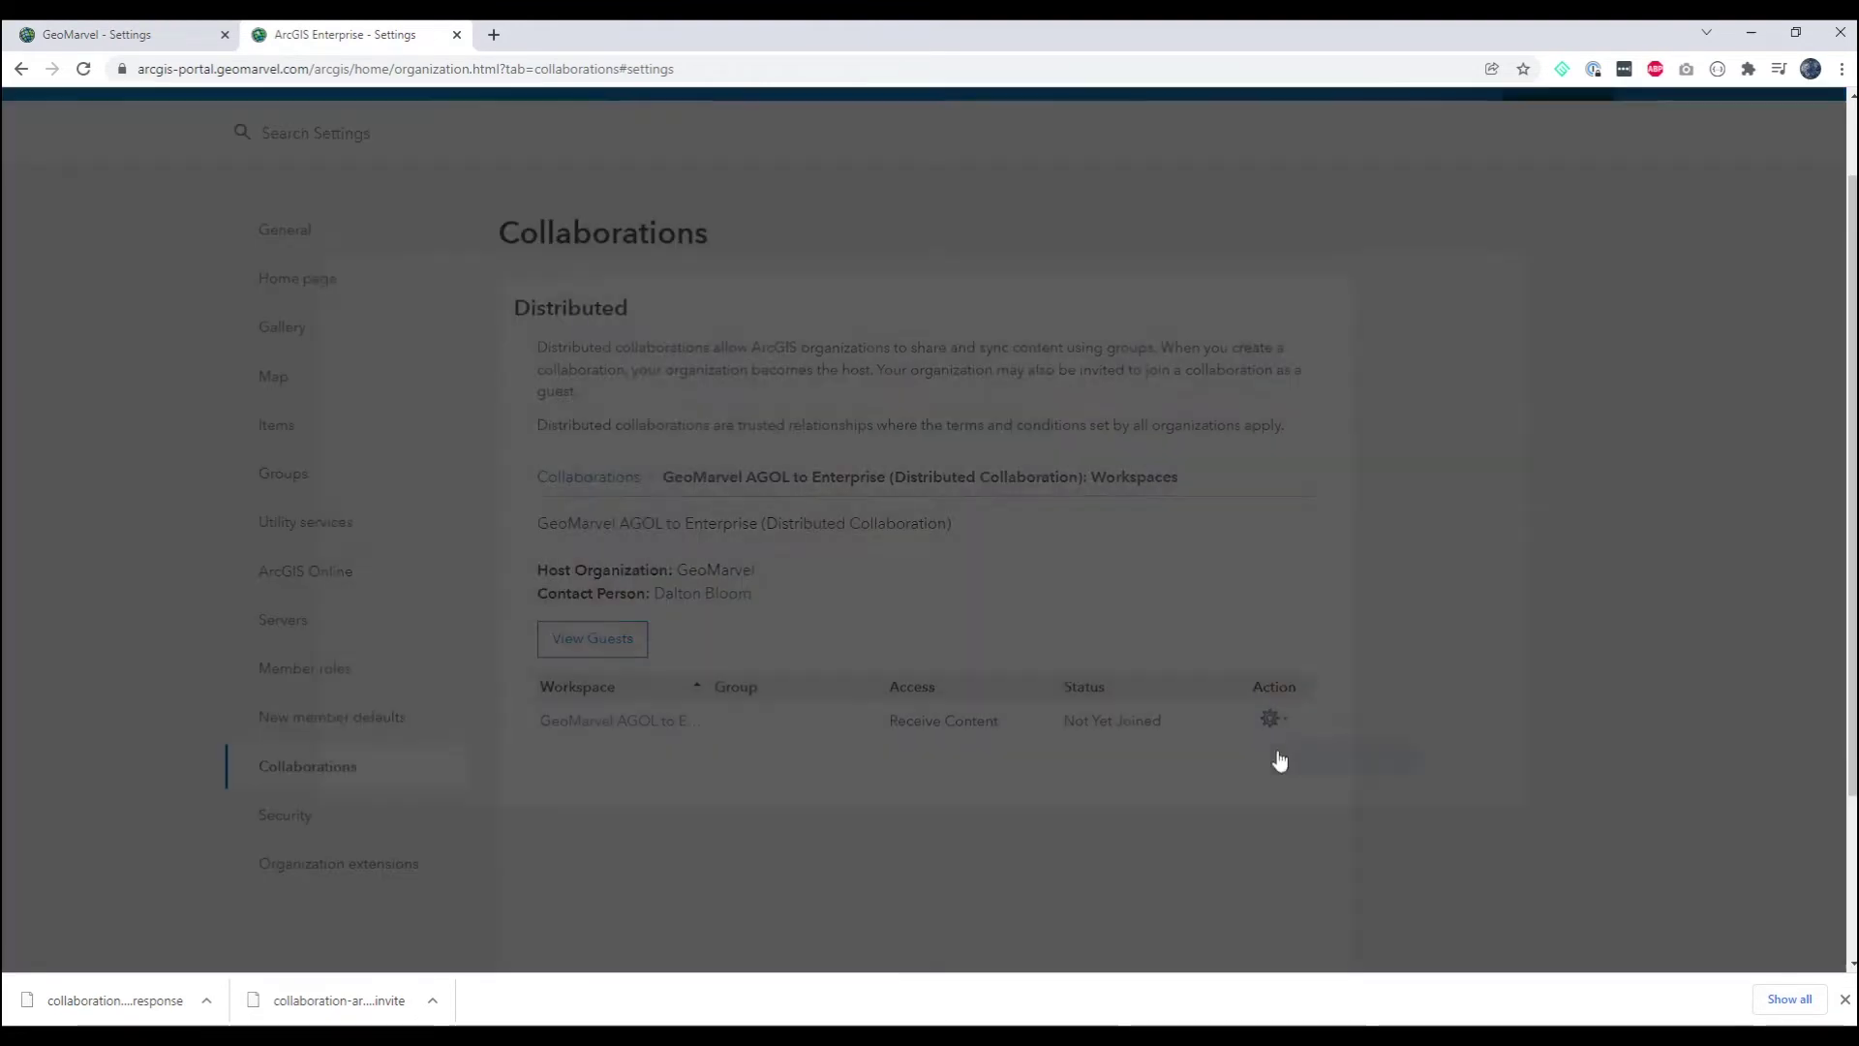
pyautogui.click(358, 607)
pyautogui.click(1475, 621)
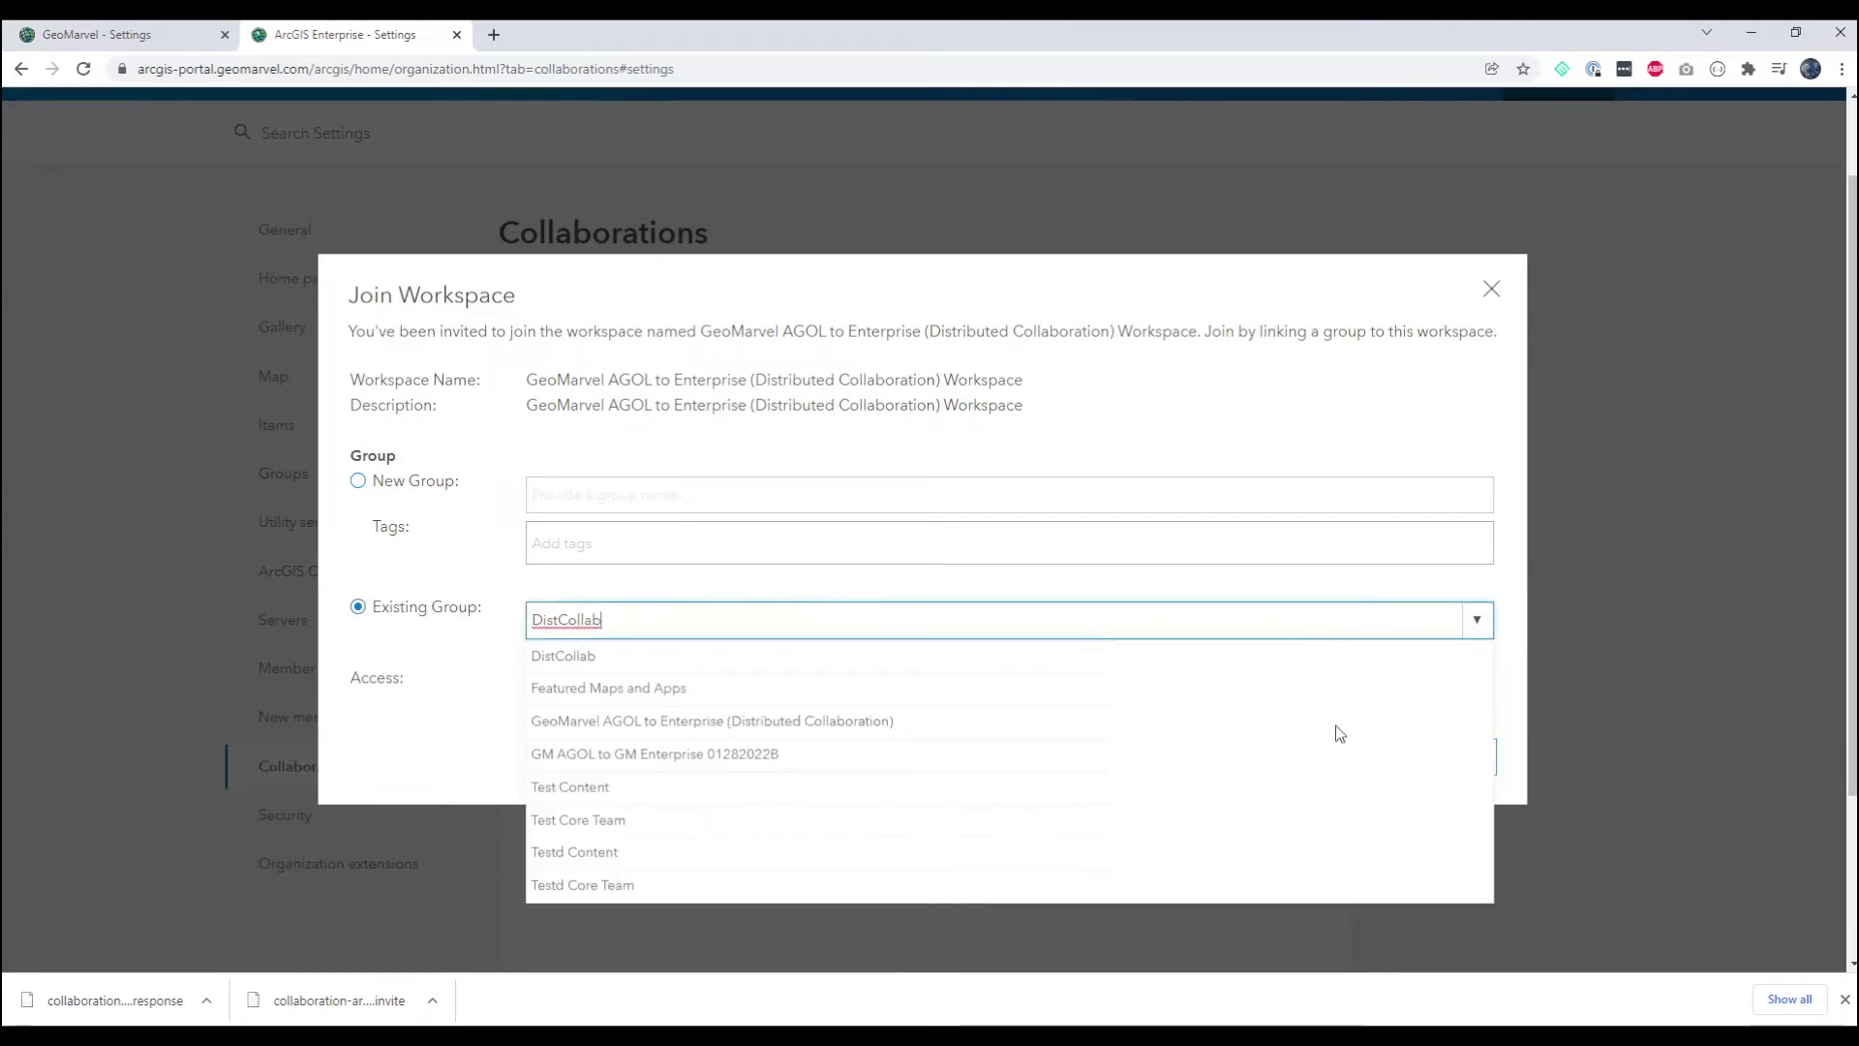
pyautogui.click(792, 722)
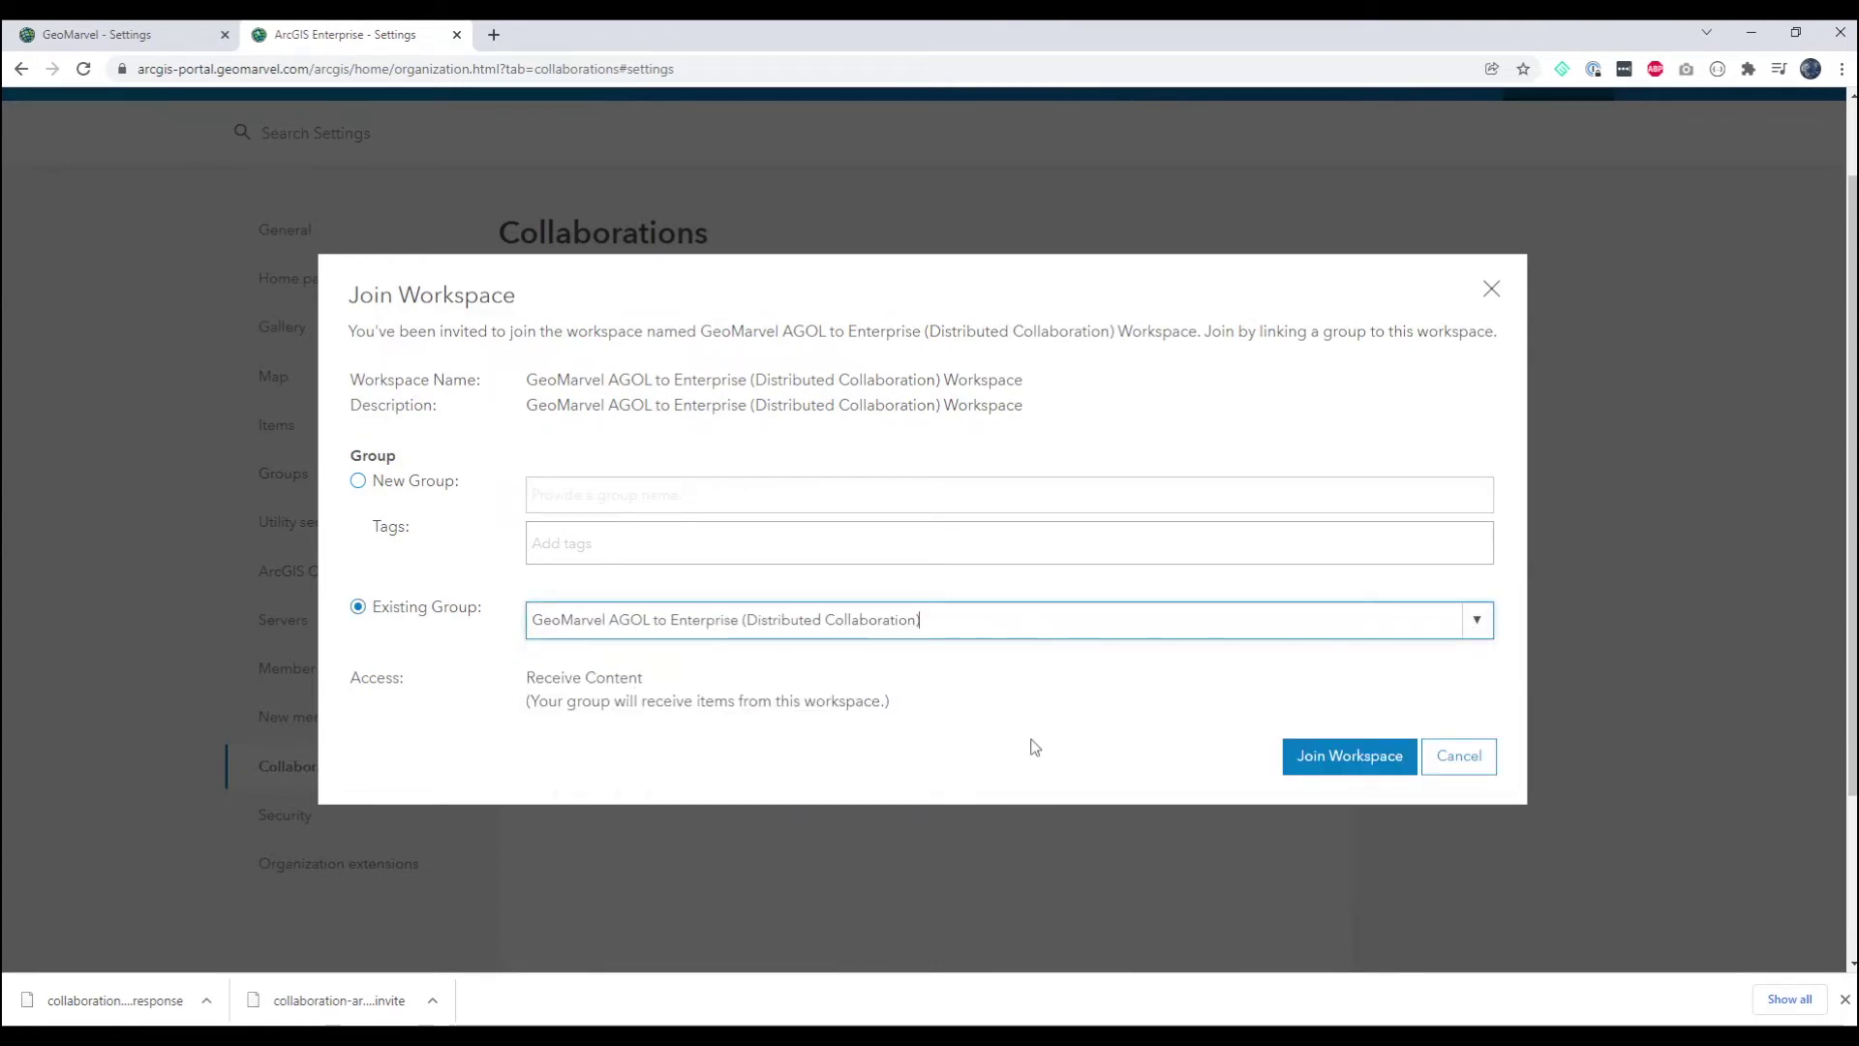
pyautogui.click(1356, 757)
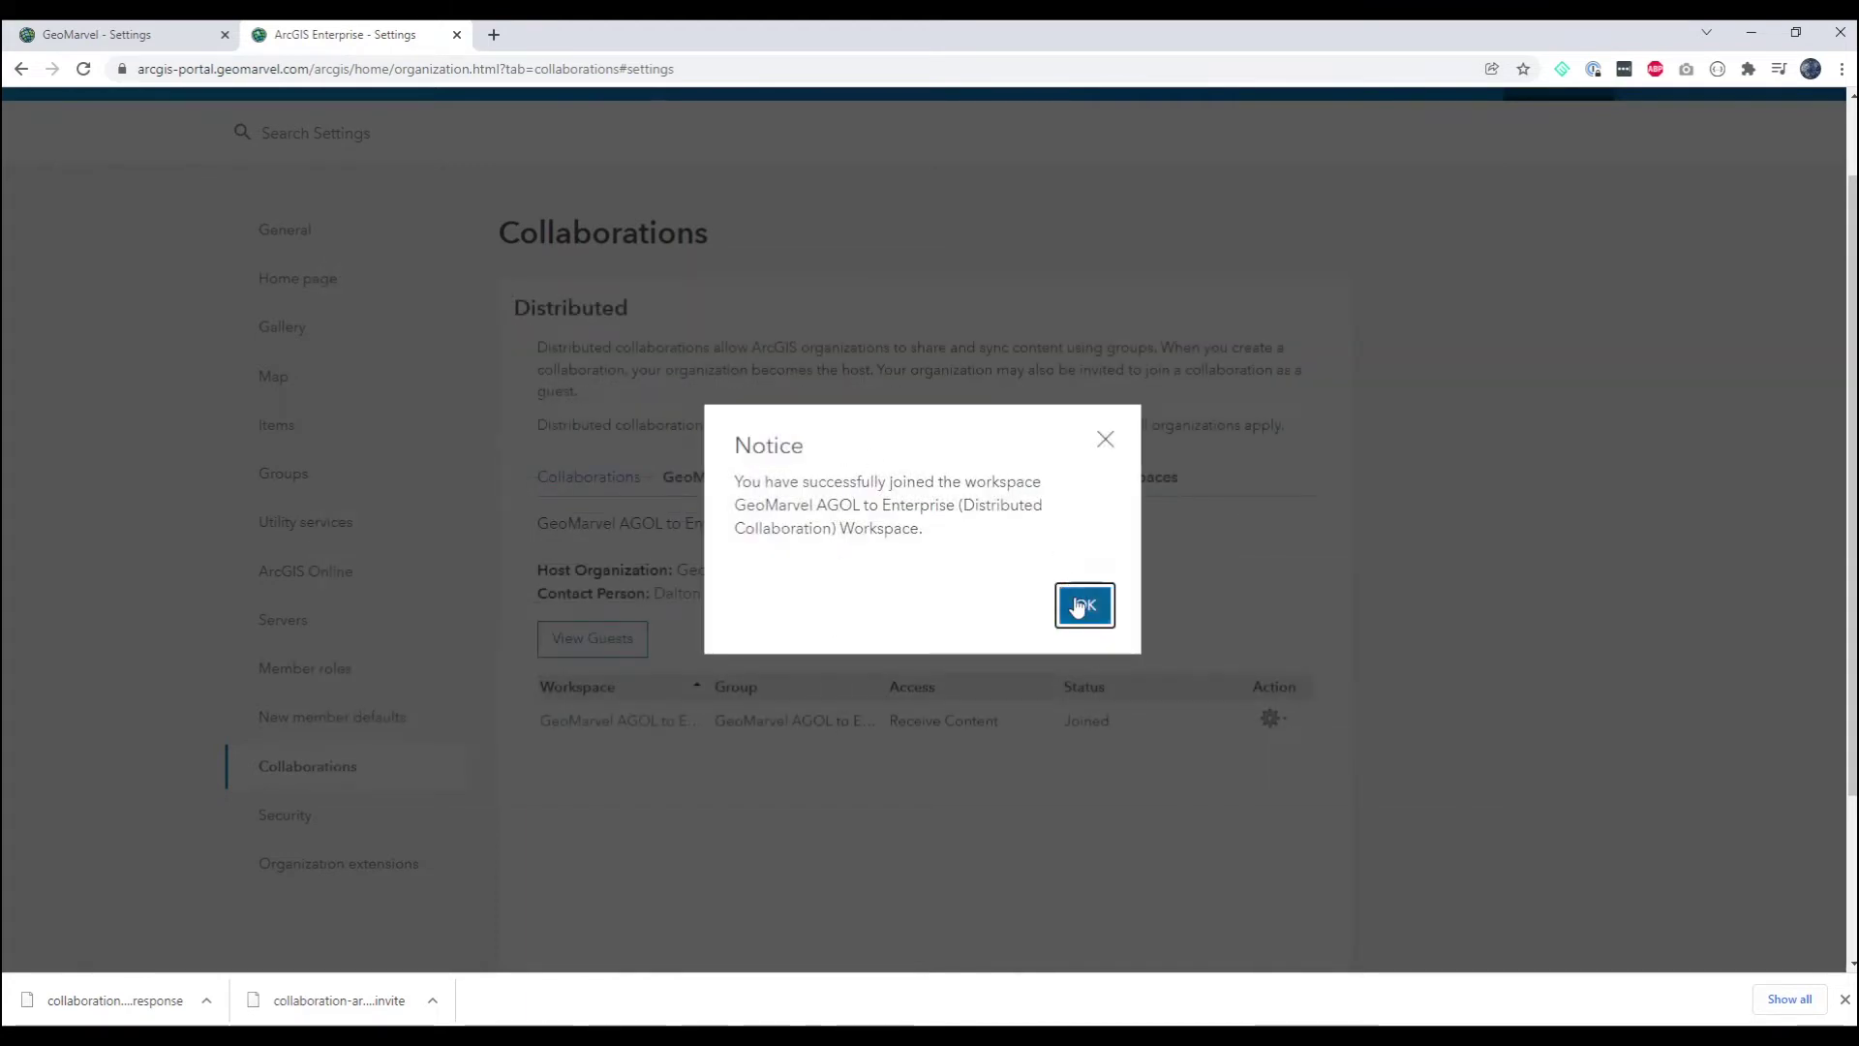
pyautogui.click(1082, 606)
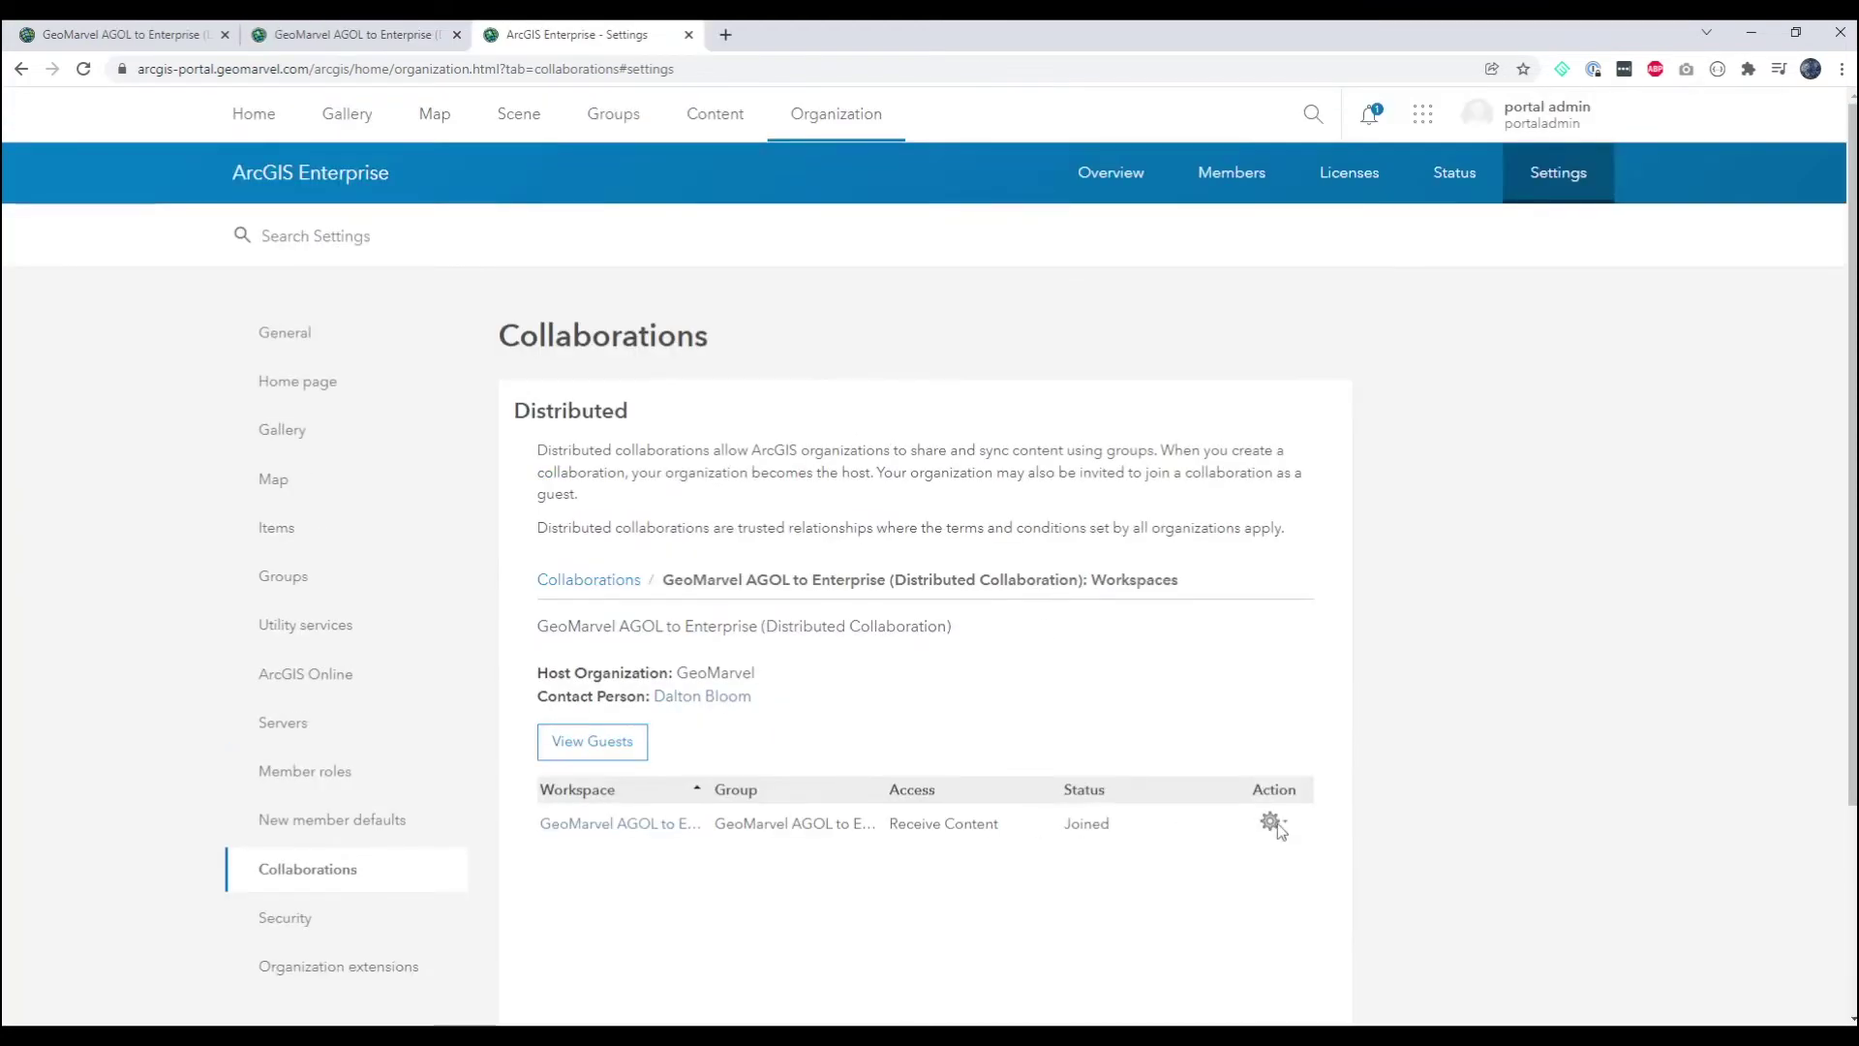
# Sync the joined workspace so Sewer_and_Manhole_Covers arrives in the Enterprise group.
pyautogui.click(1270, 821)
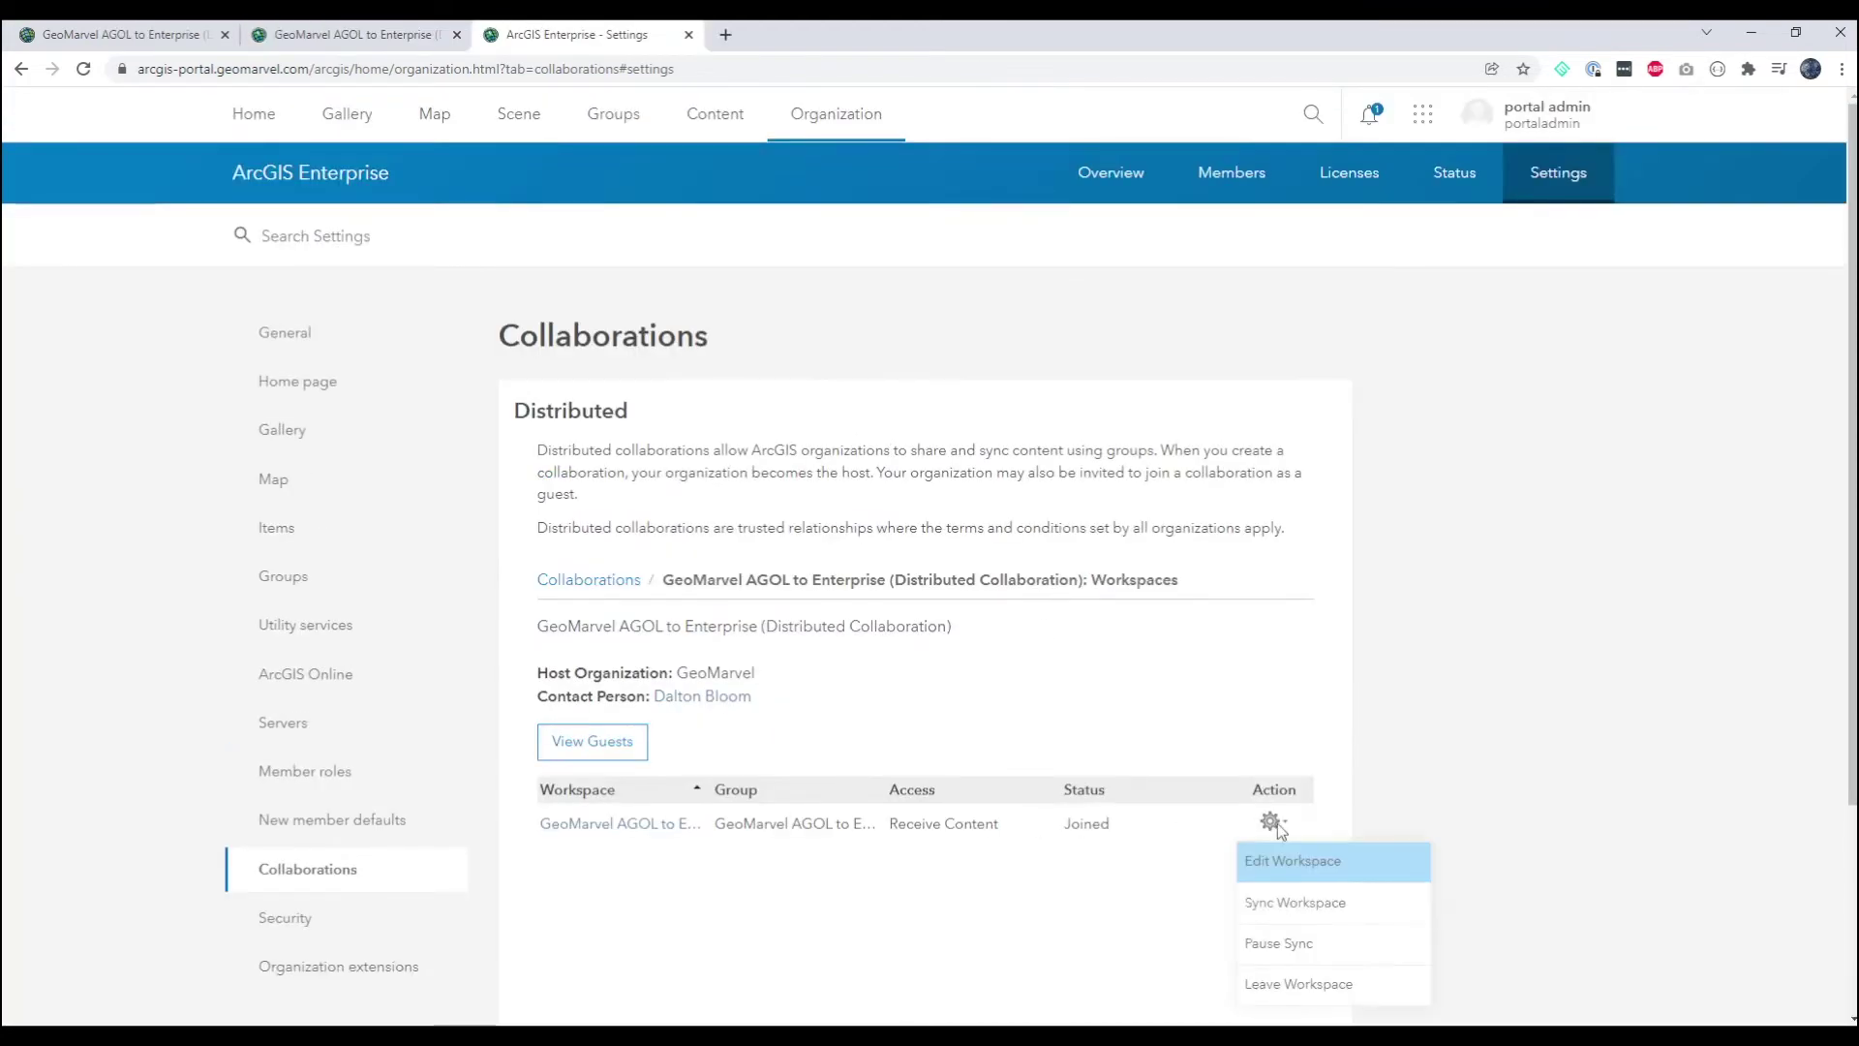
pyautogui.click(1280, 904)
pyautogui.click(944, 736)
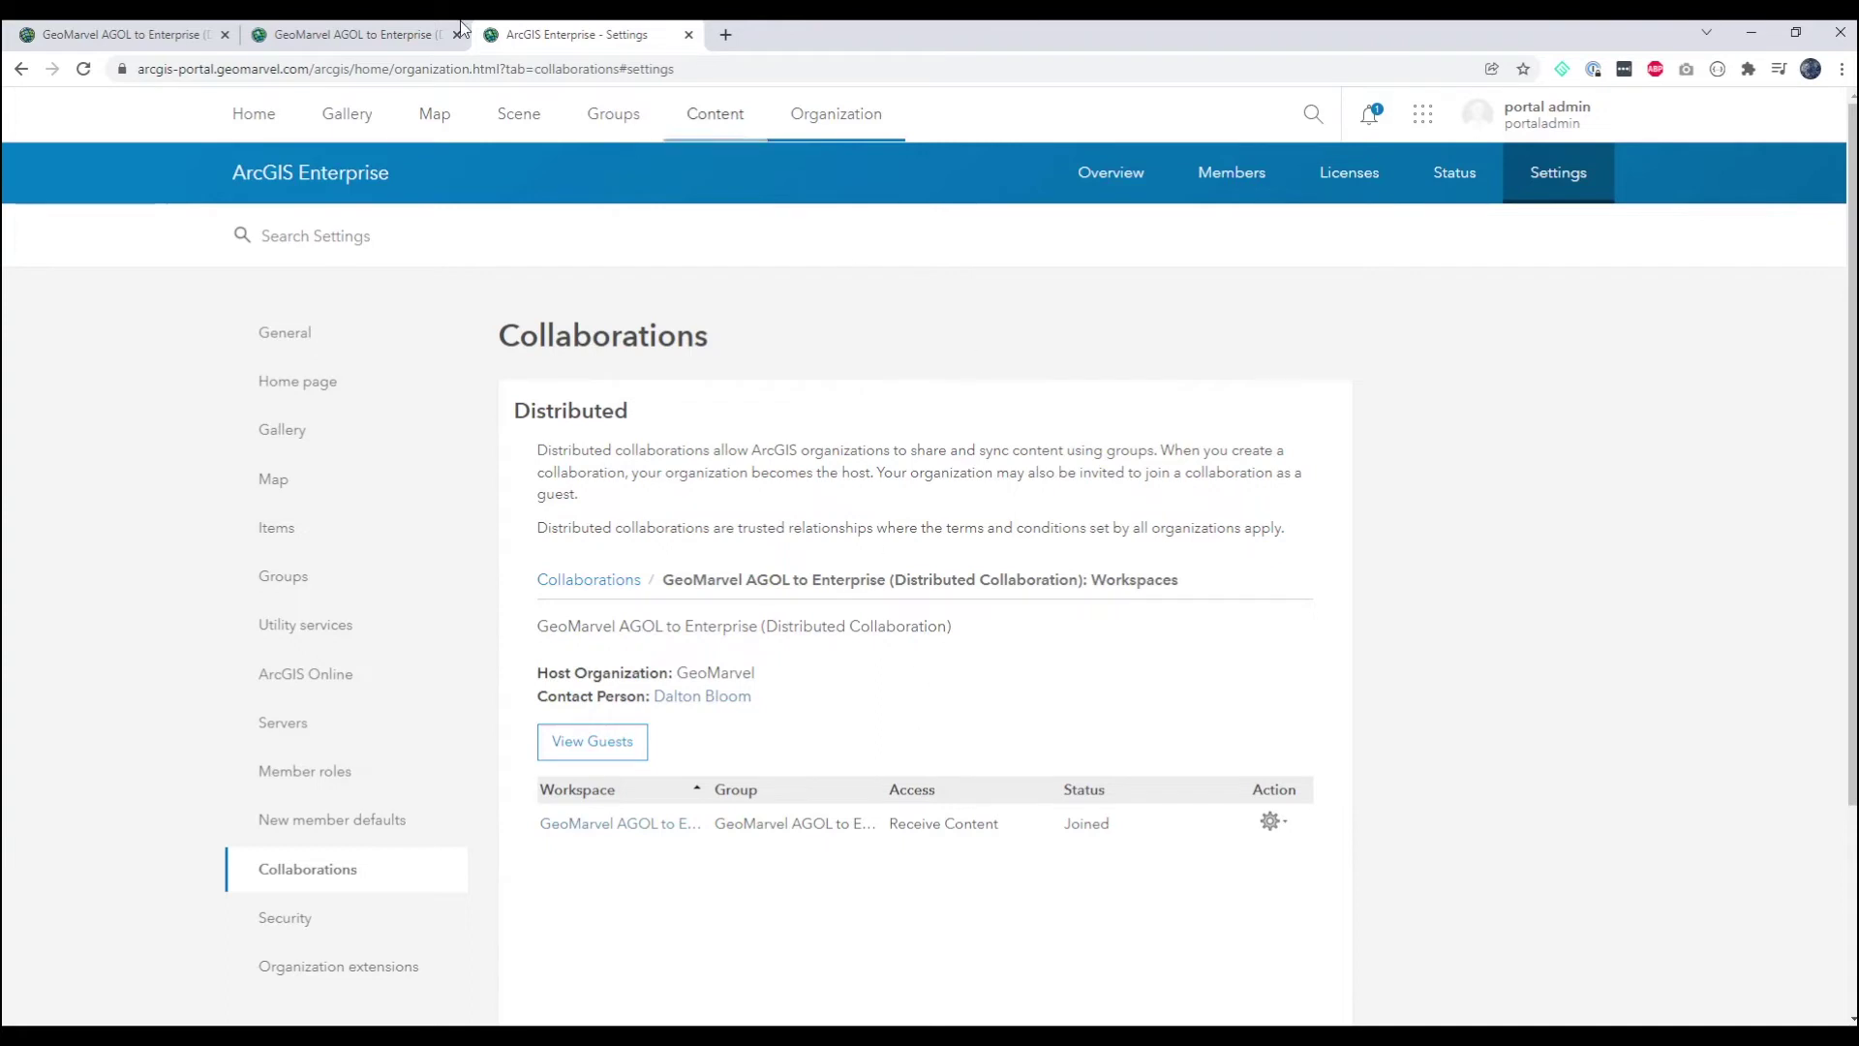
pyautogui.click(417, 35)
# Refresh the group, open Sewer_and_Manhole_Covers, and review its attribute table and map preview.
pyautogui.click(83, 69)
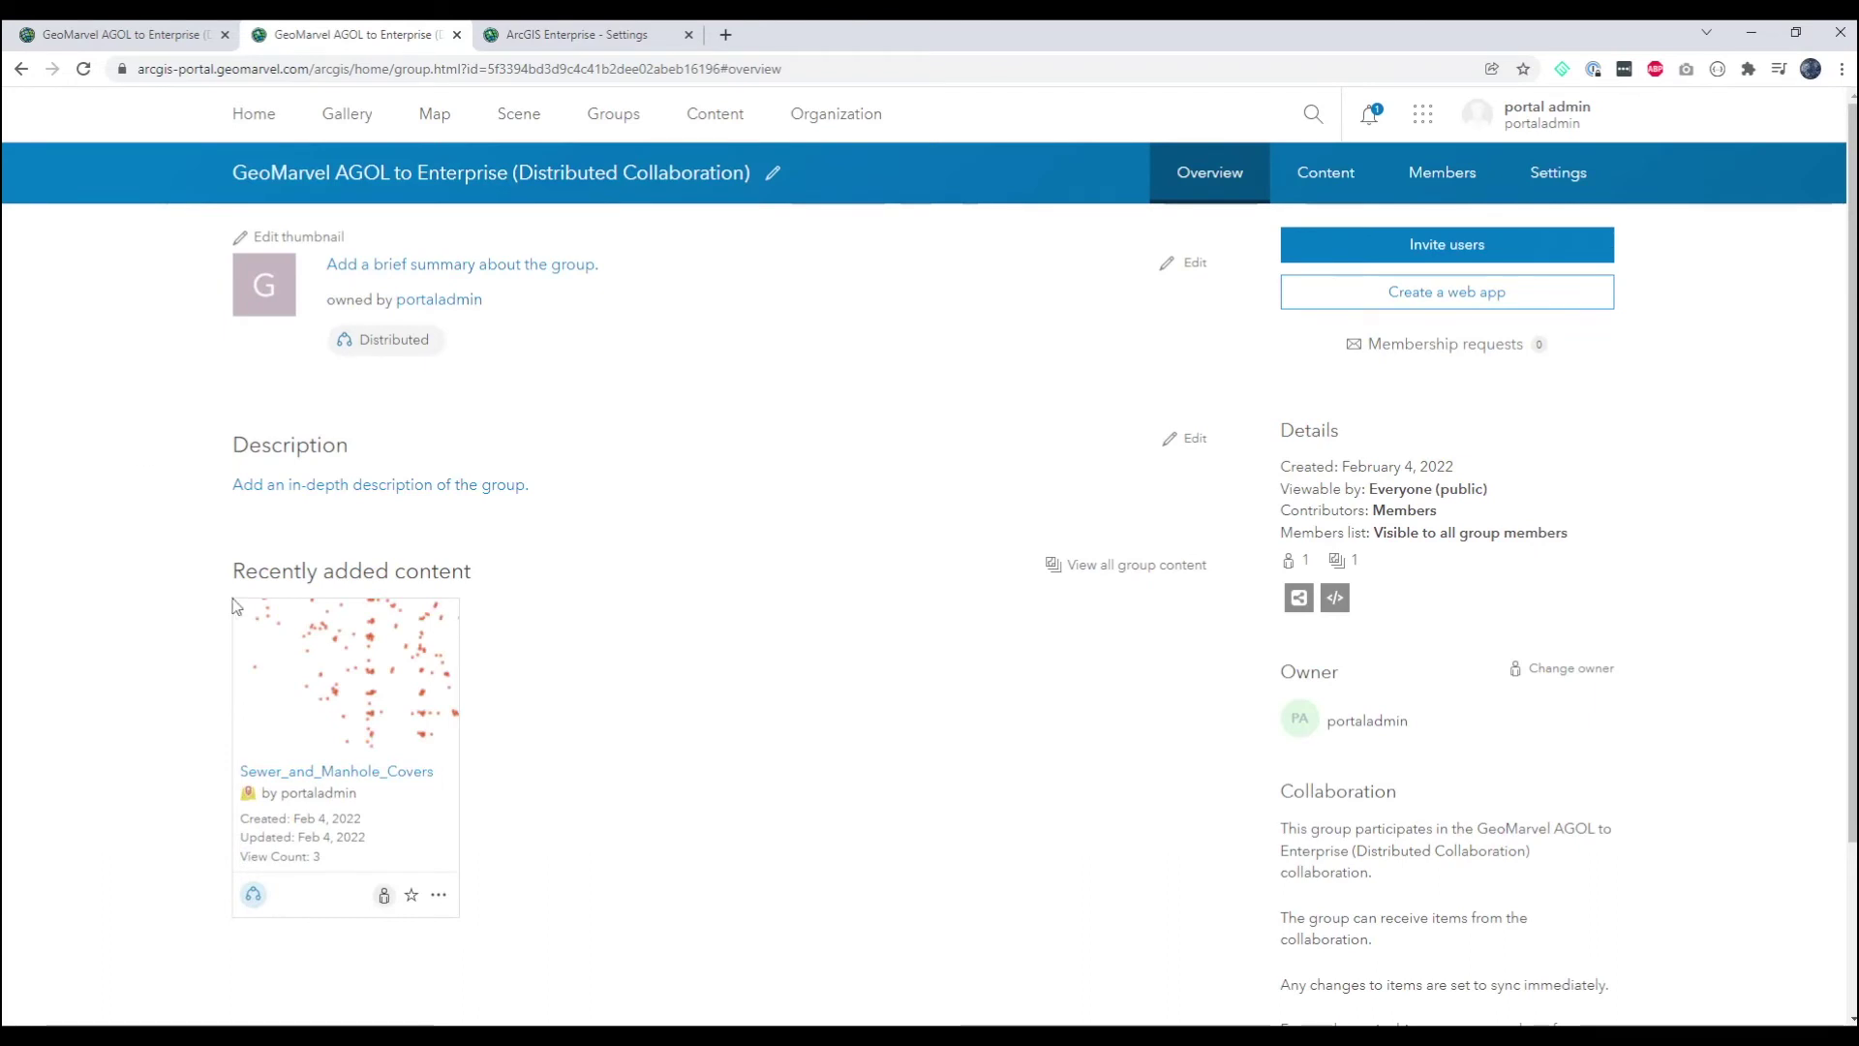
pyautogui.click(373, 772)
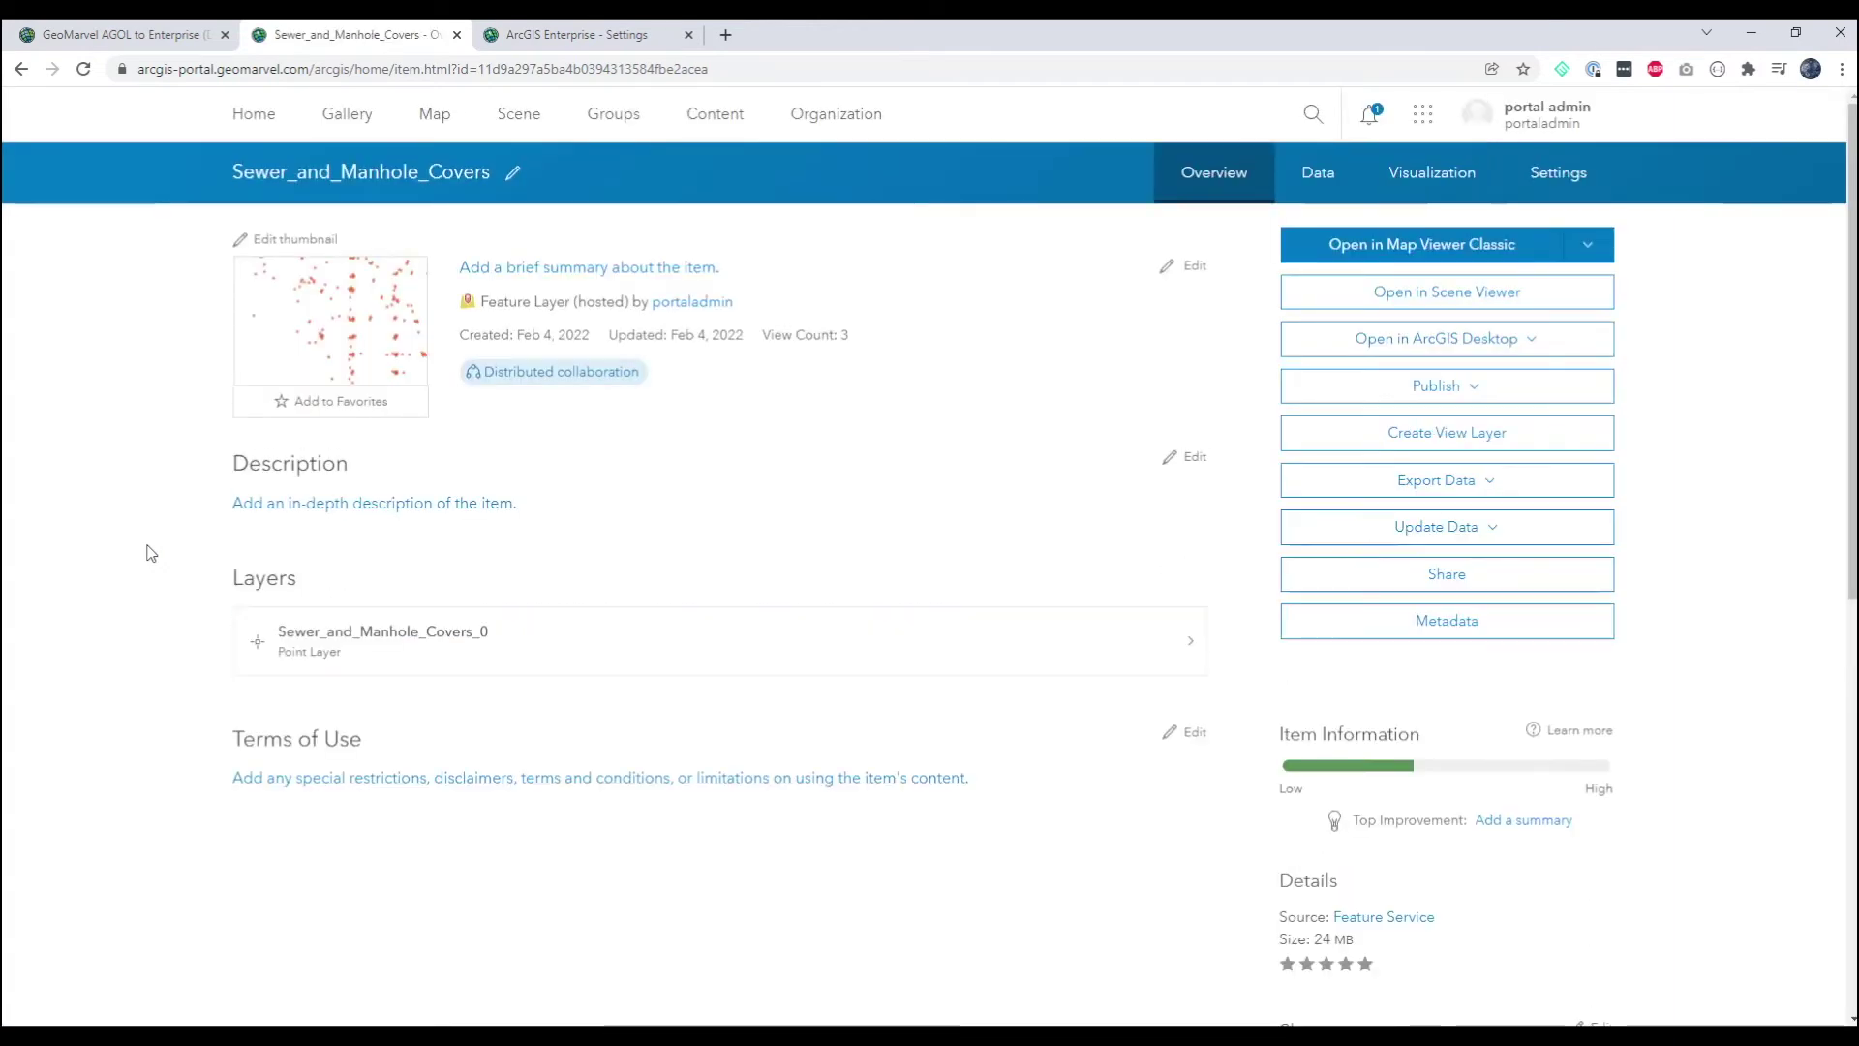
pyautogui.click(1325, 176)
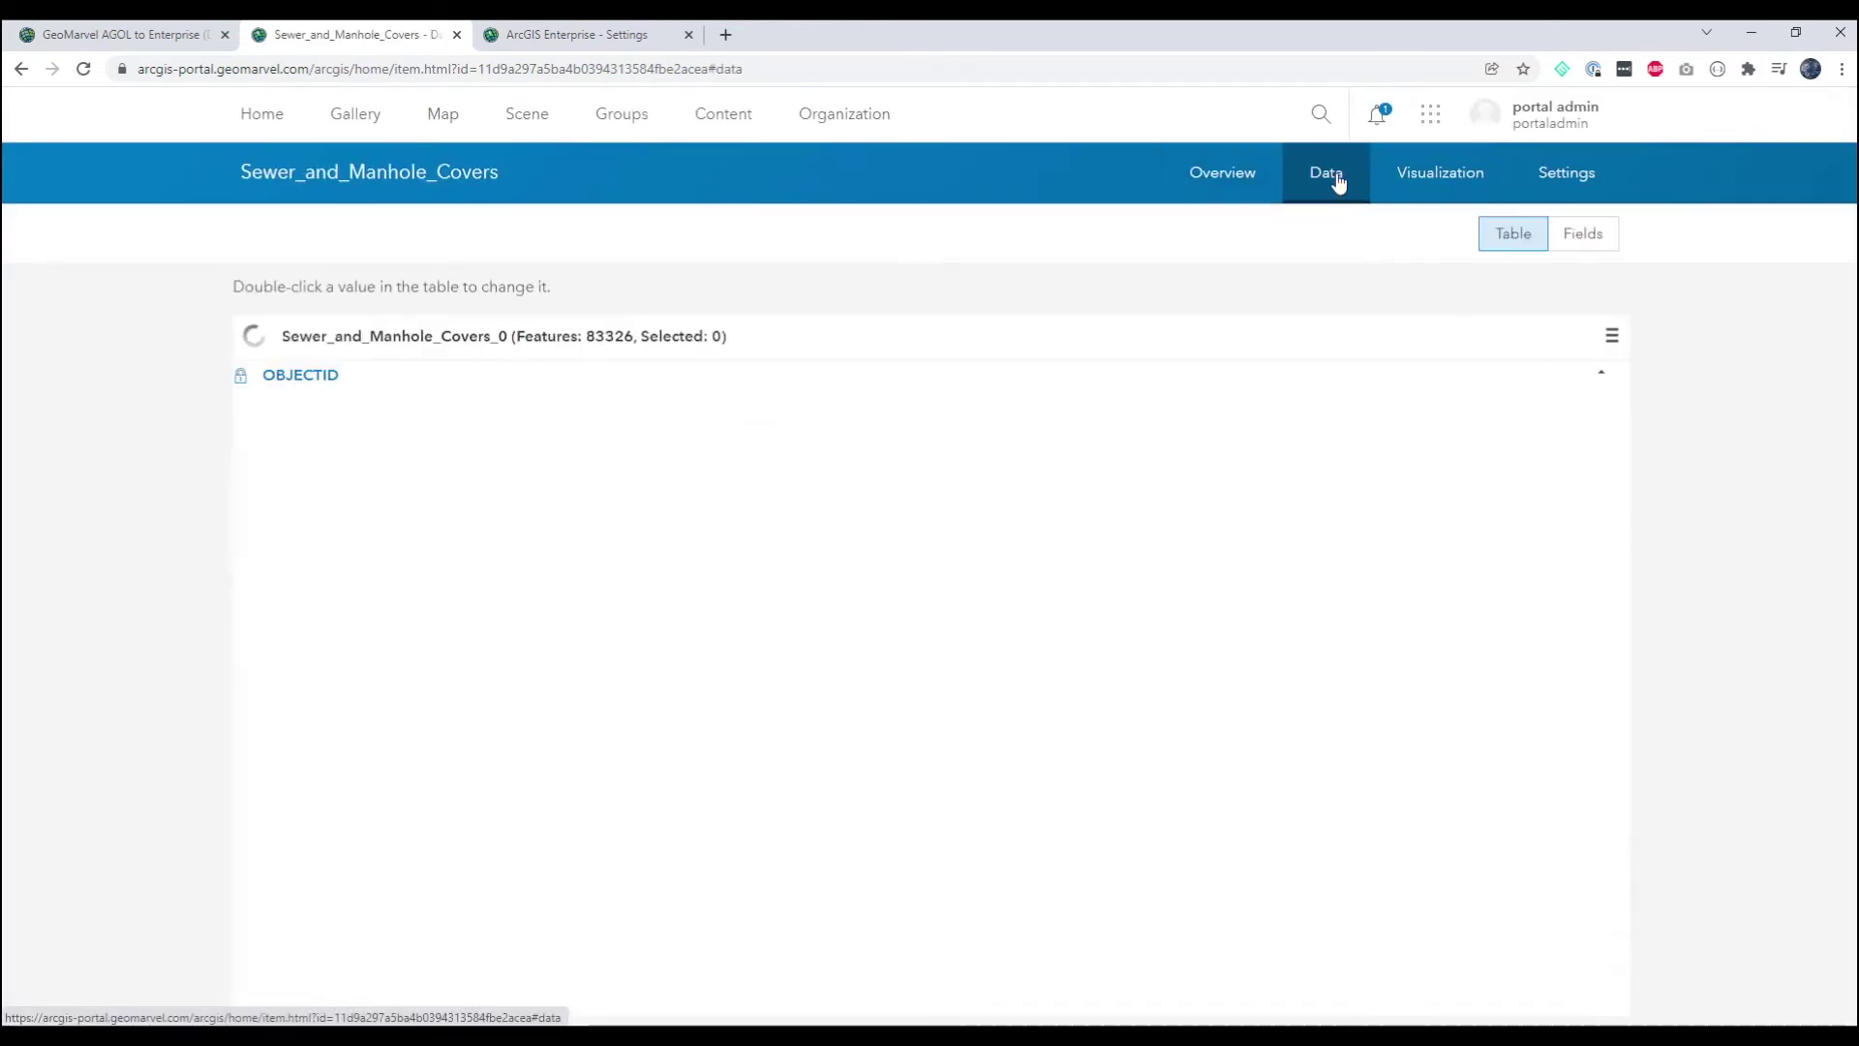
pyautogui.click(1415, 174)
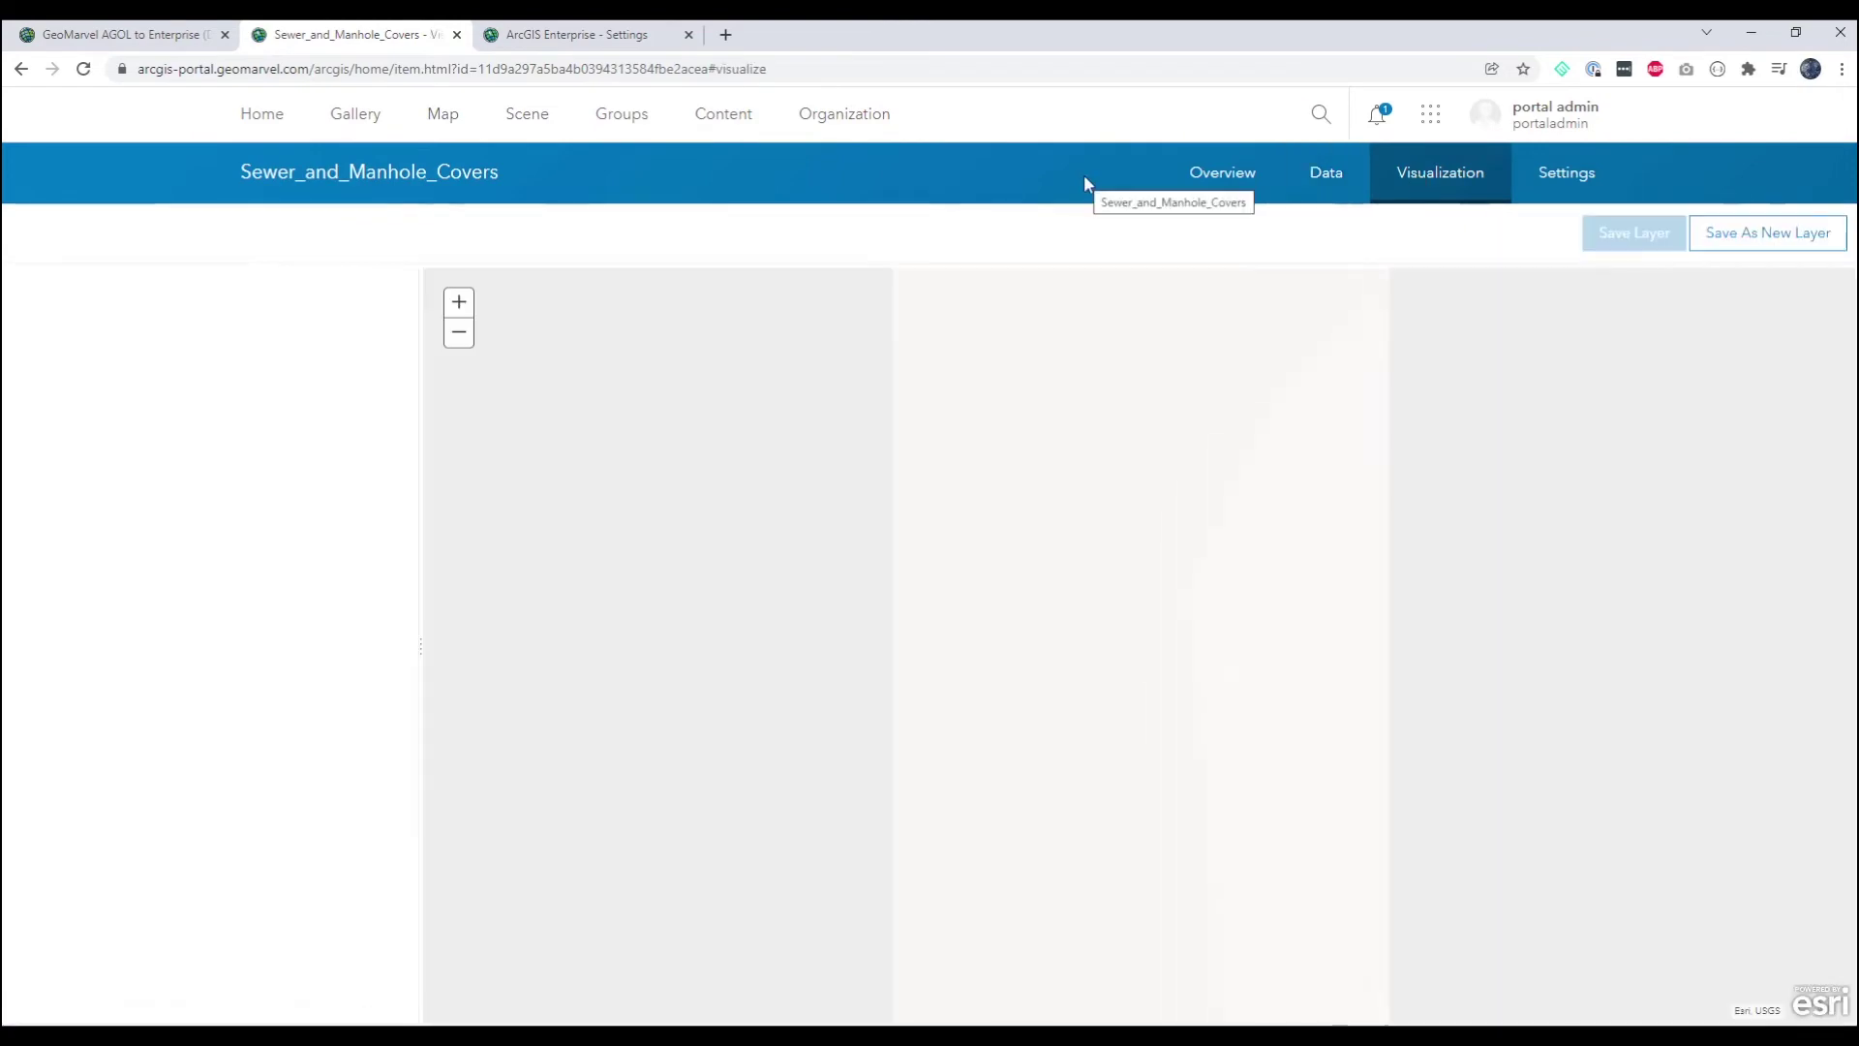
pyautogui.click(1085, 374)
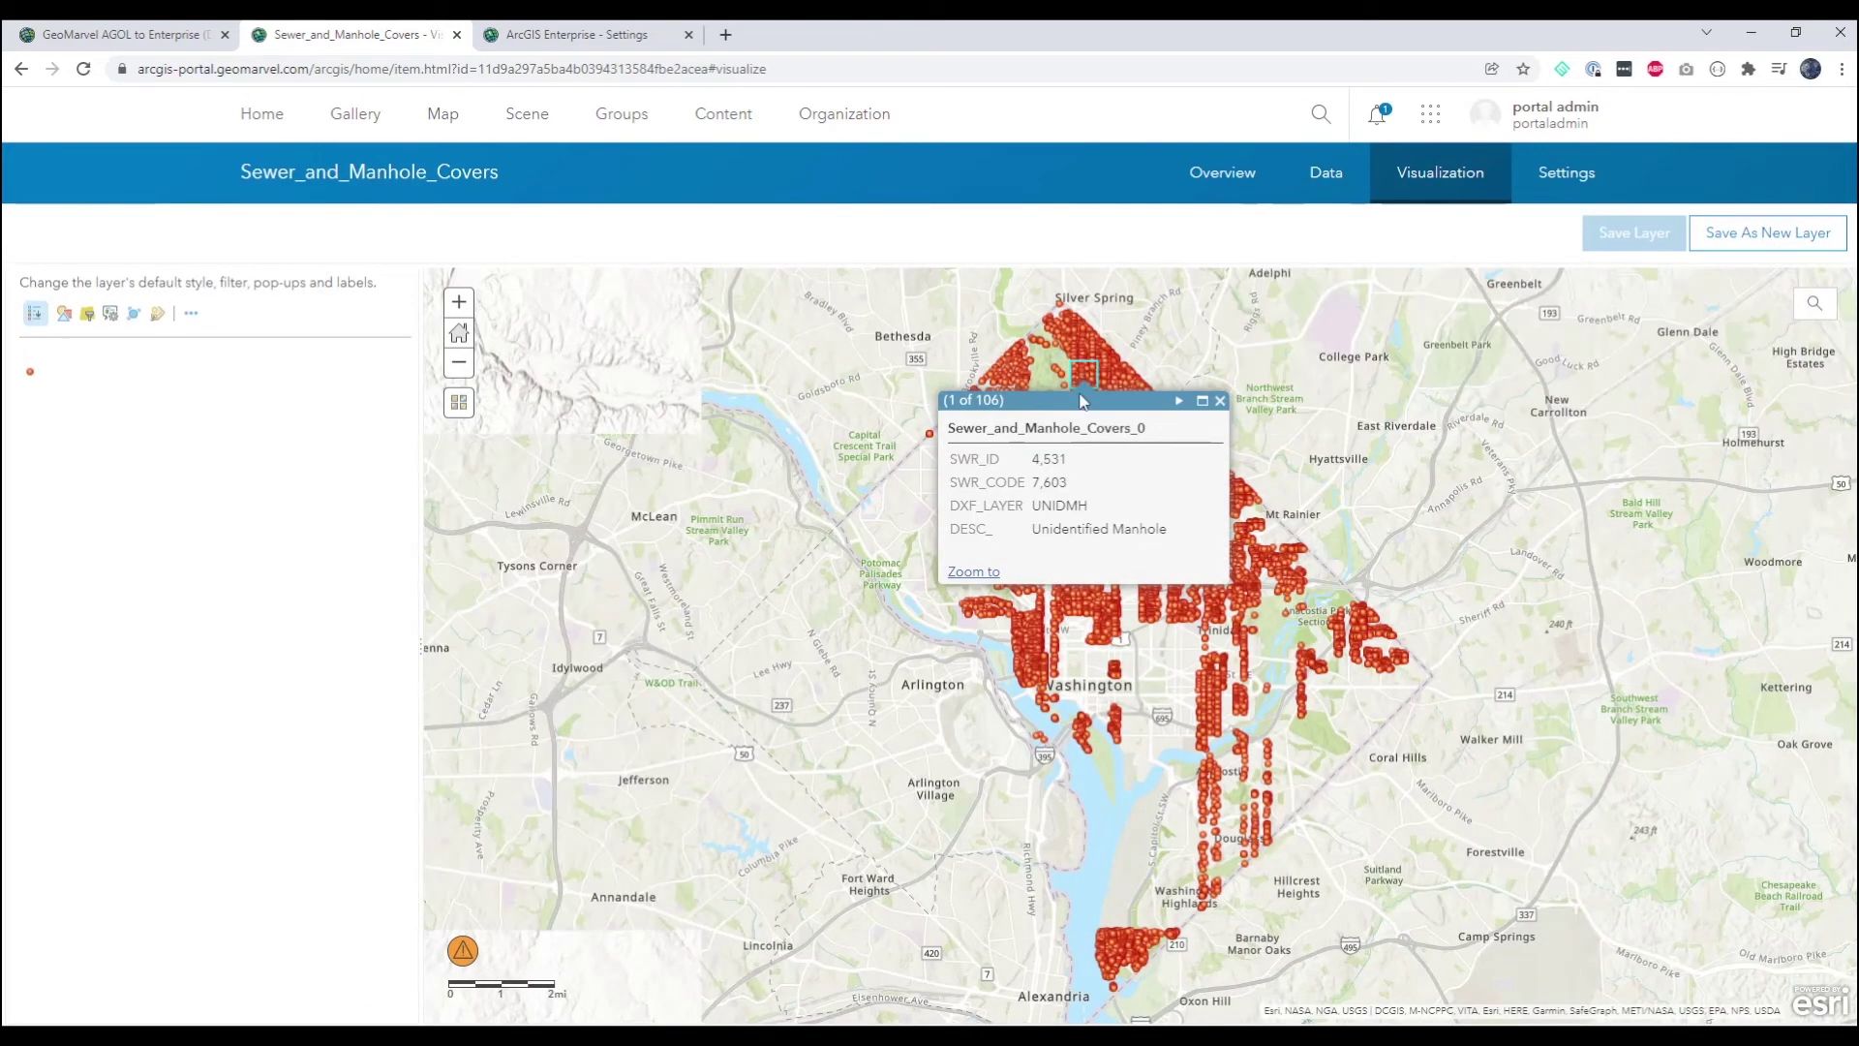
pyautogui.click(986, 572)
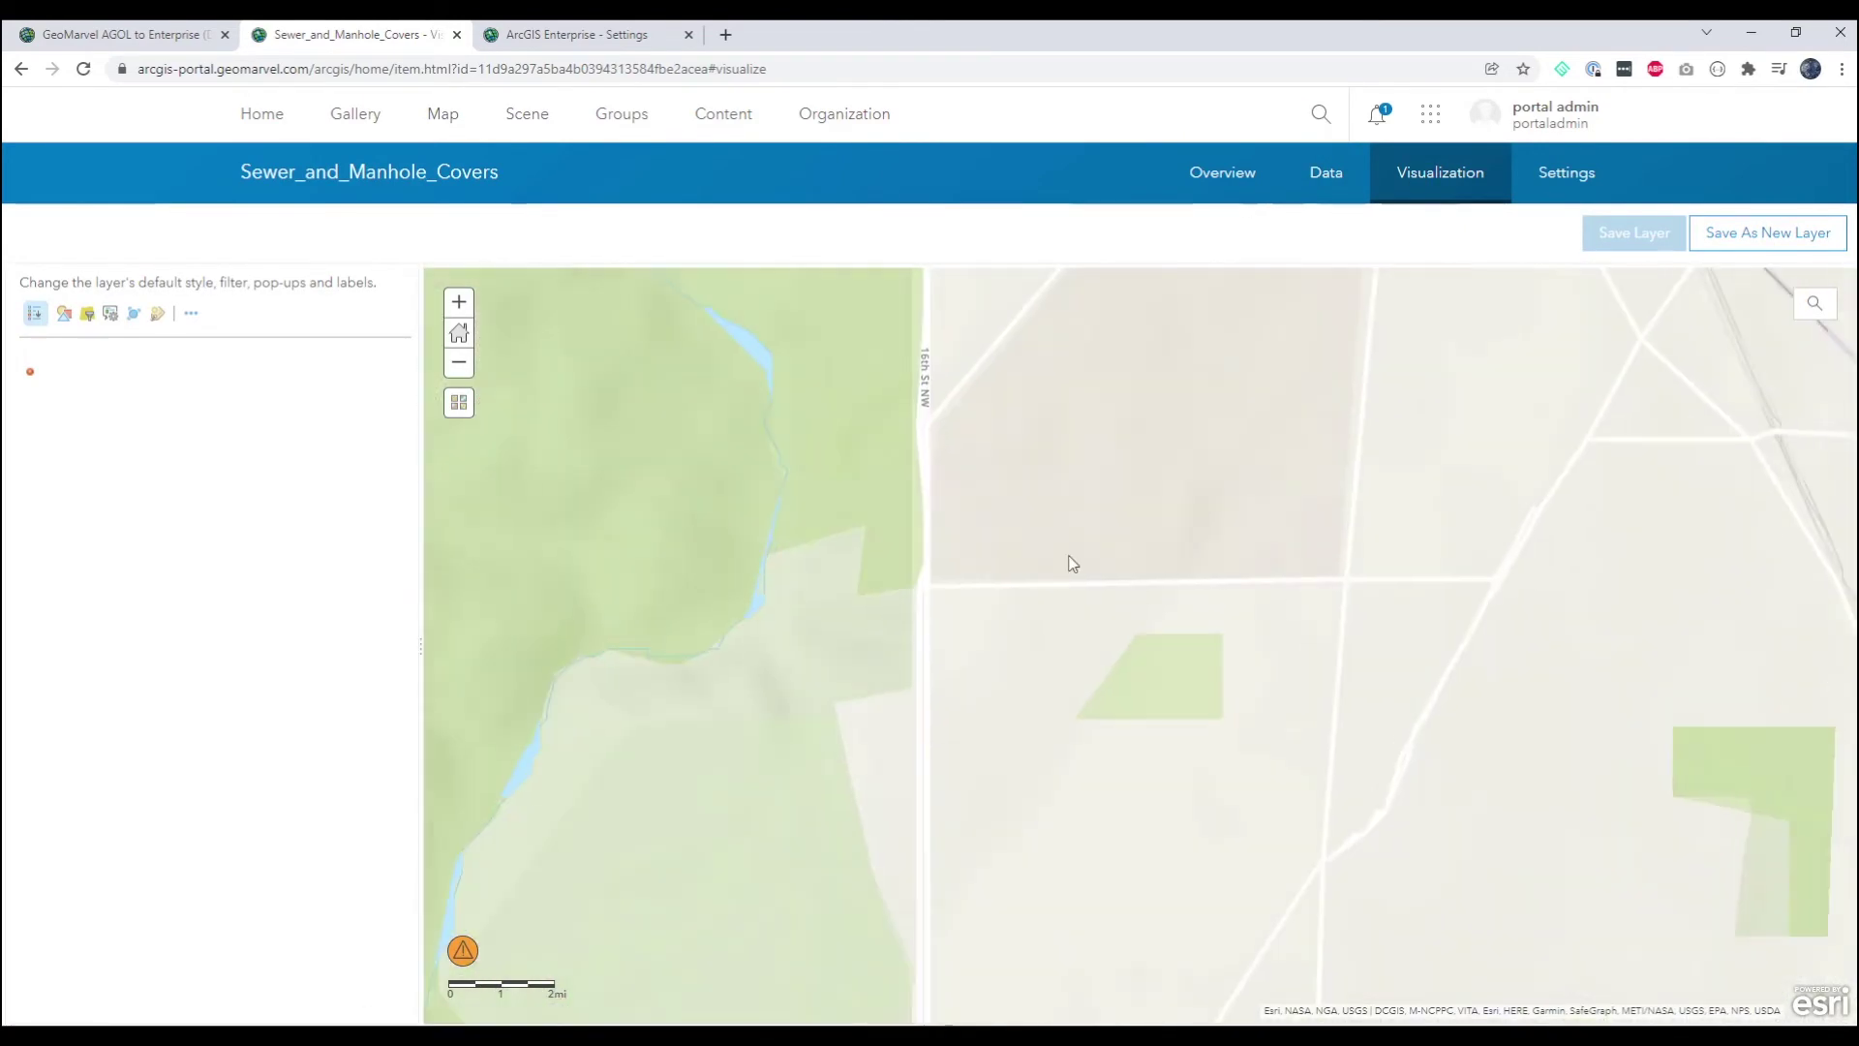
pyautogui.click(1222, 172)
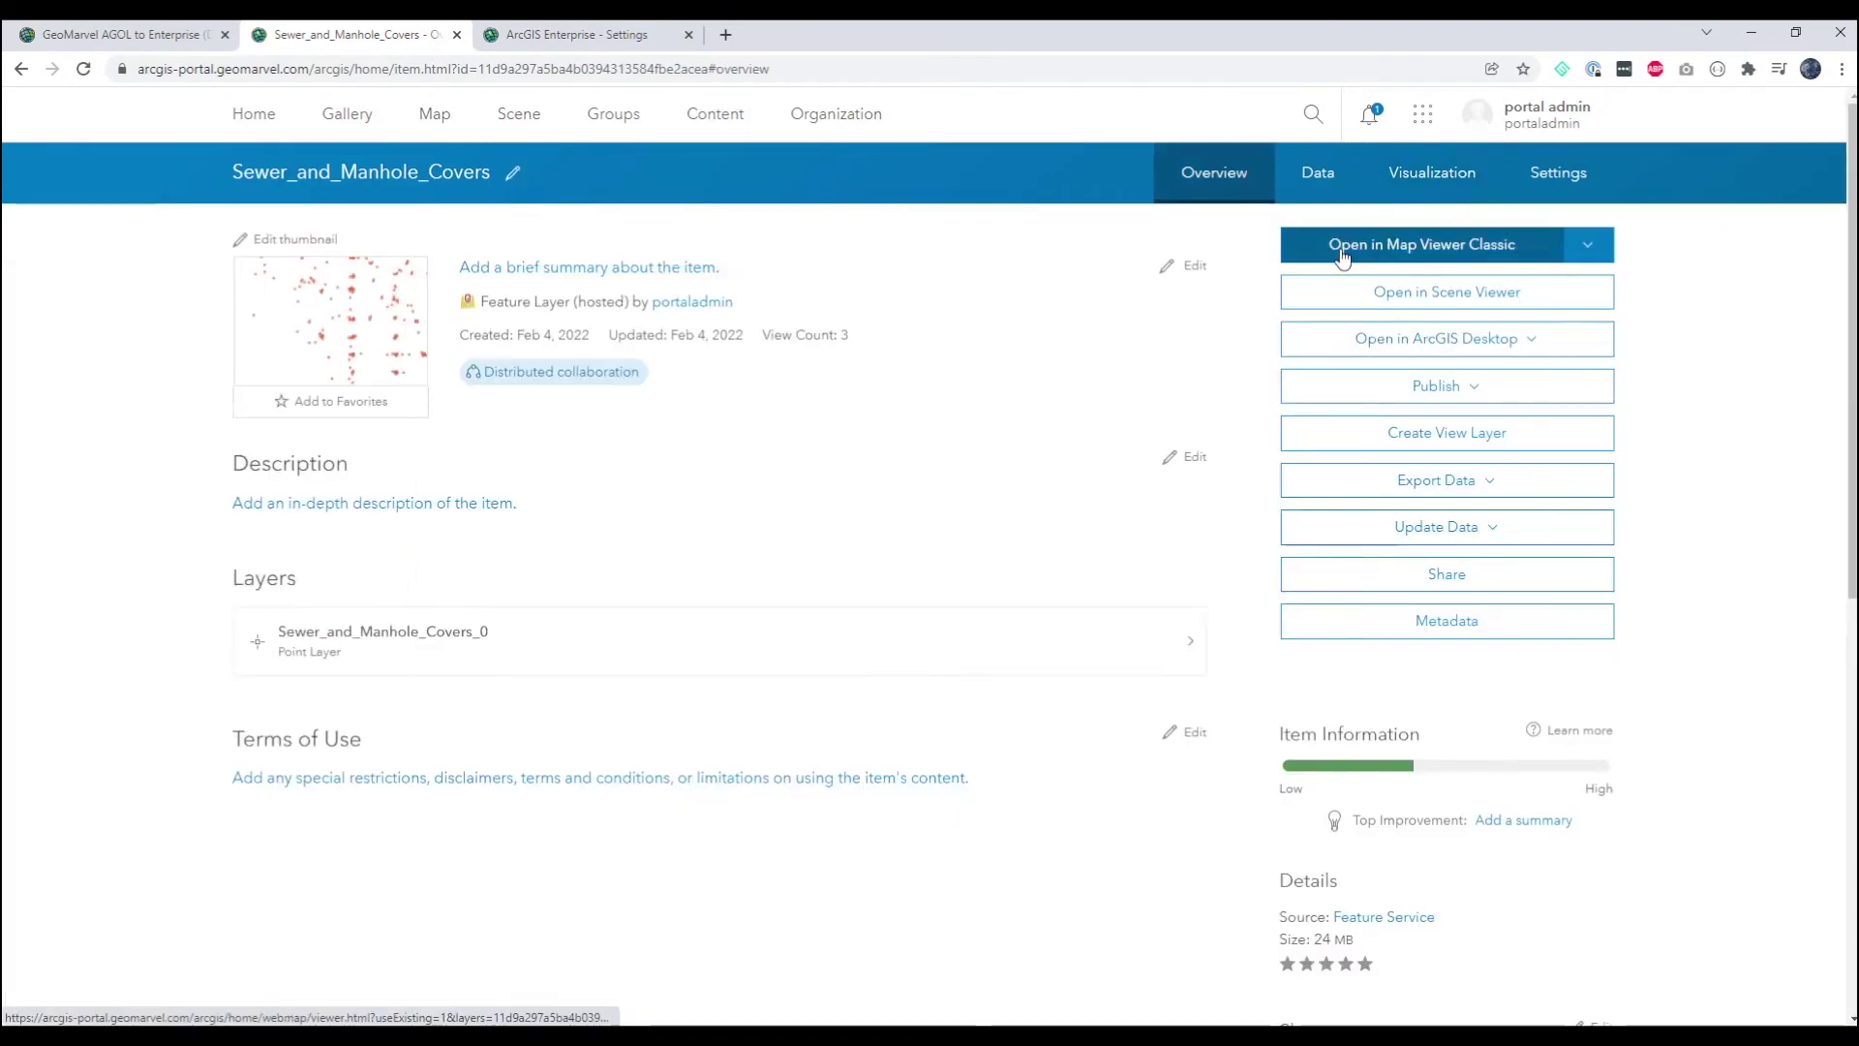
# Open the Sewer and Manhole Covers layer in a new Map Viewer Classic web map.
pyautogui.click(1459, 253)
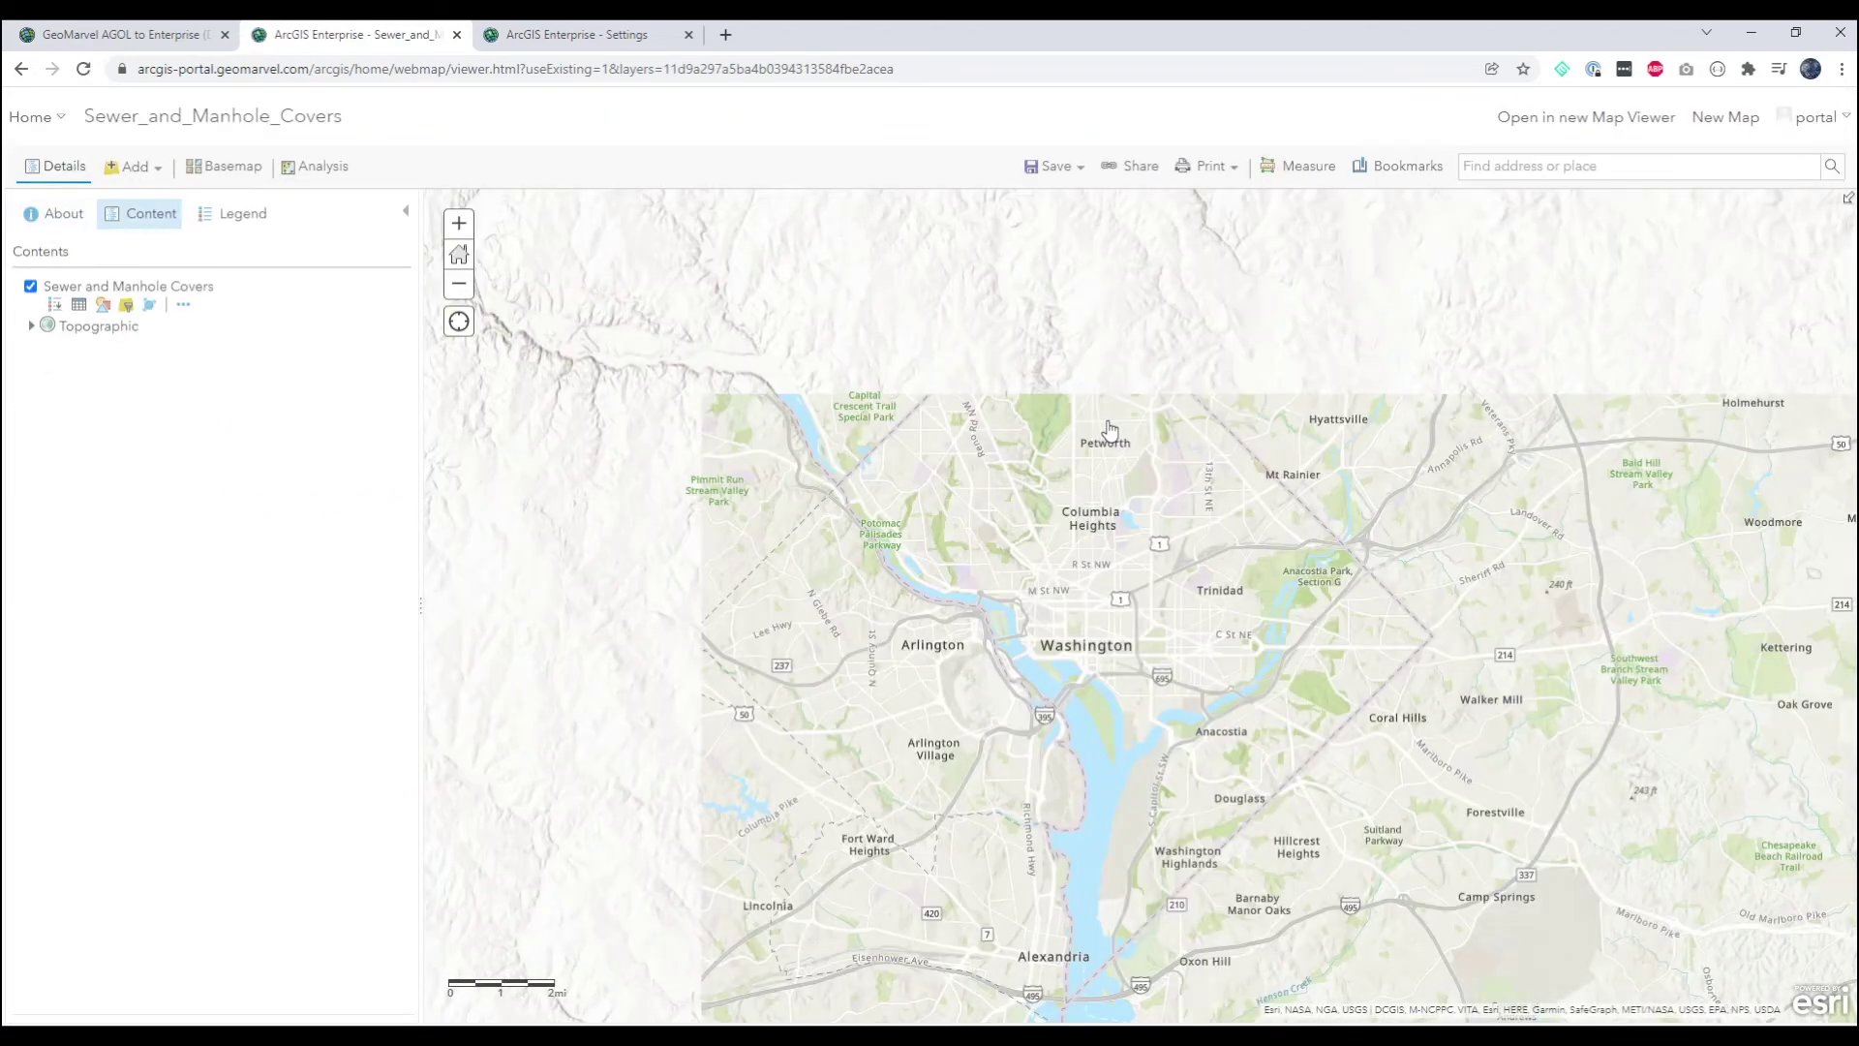
pyautogui.scroll(2, 1107, 451)
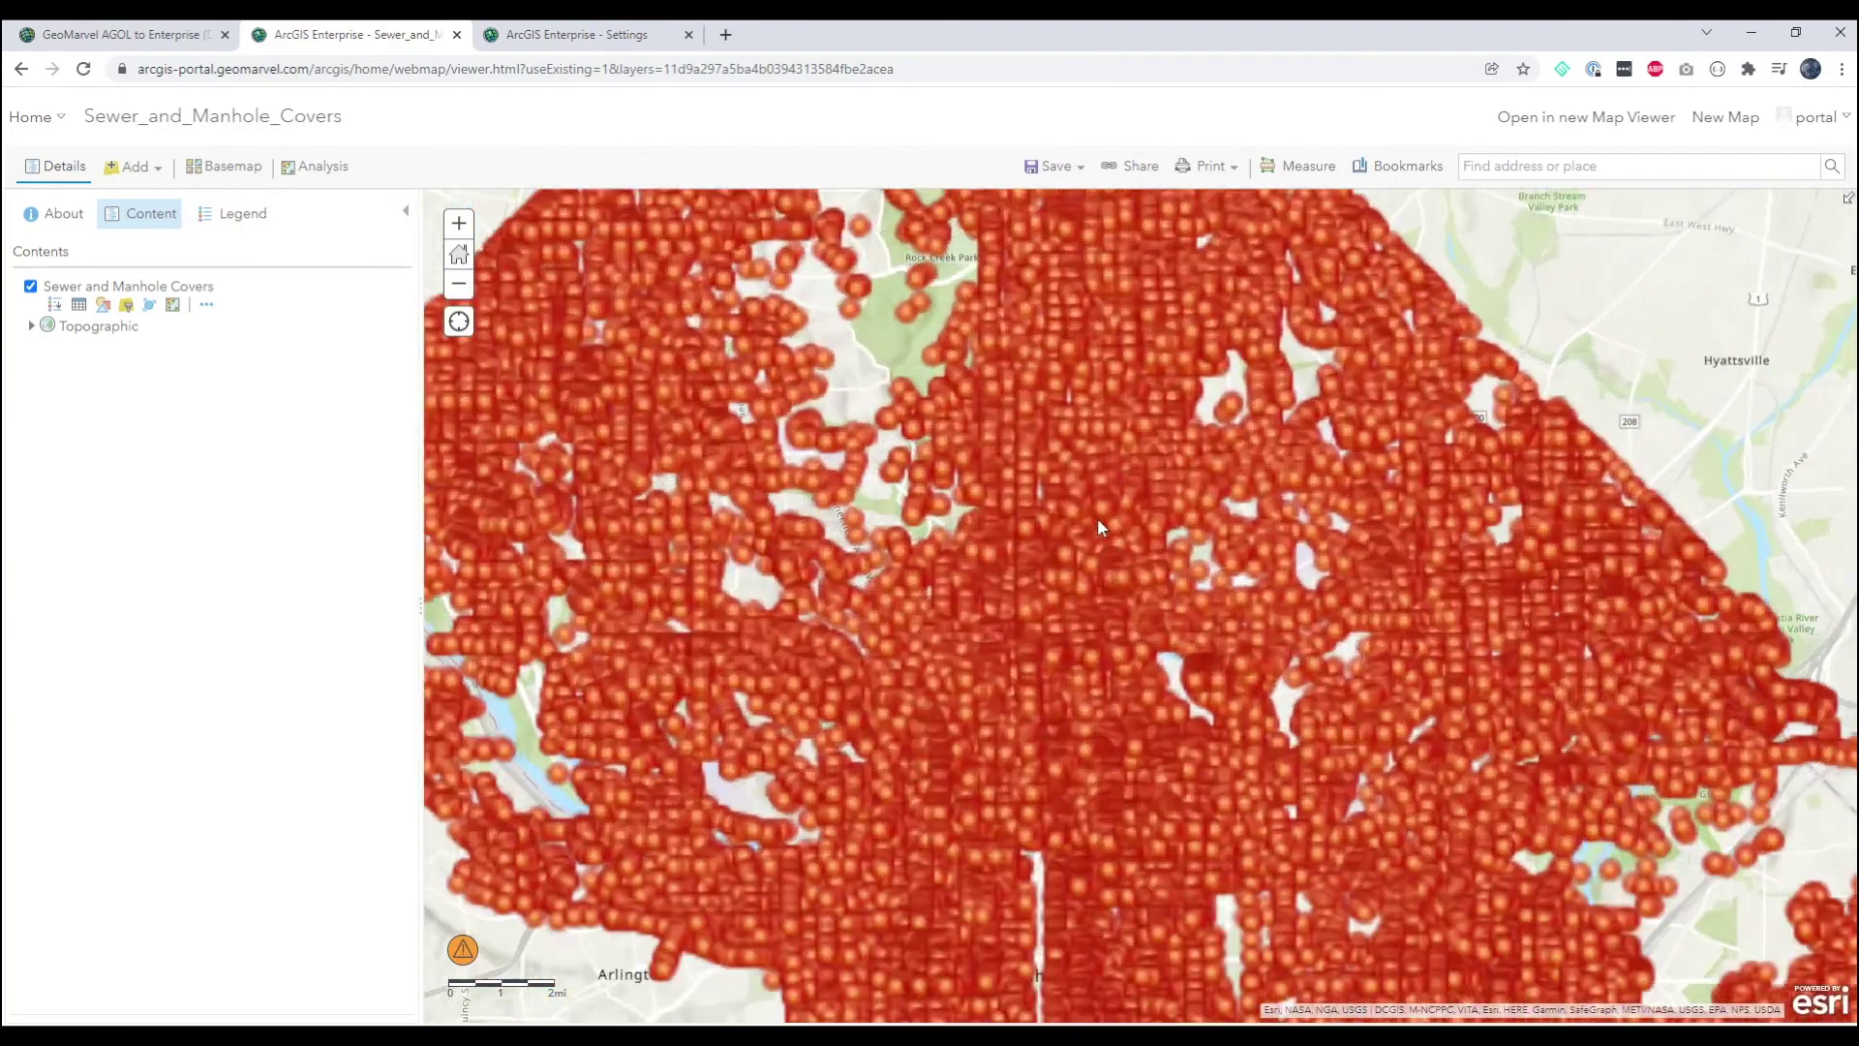
pyautogui.scroll(-3, 1099, 526)
# Save the map as a new item titled 'Sewers web map' with the tag sewers.
pyautogui.click(1053, 166)
pyautogui.click(1058, 236)
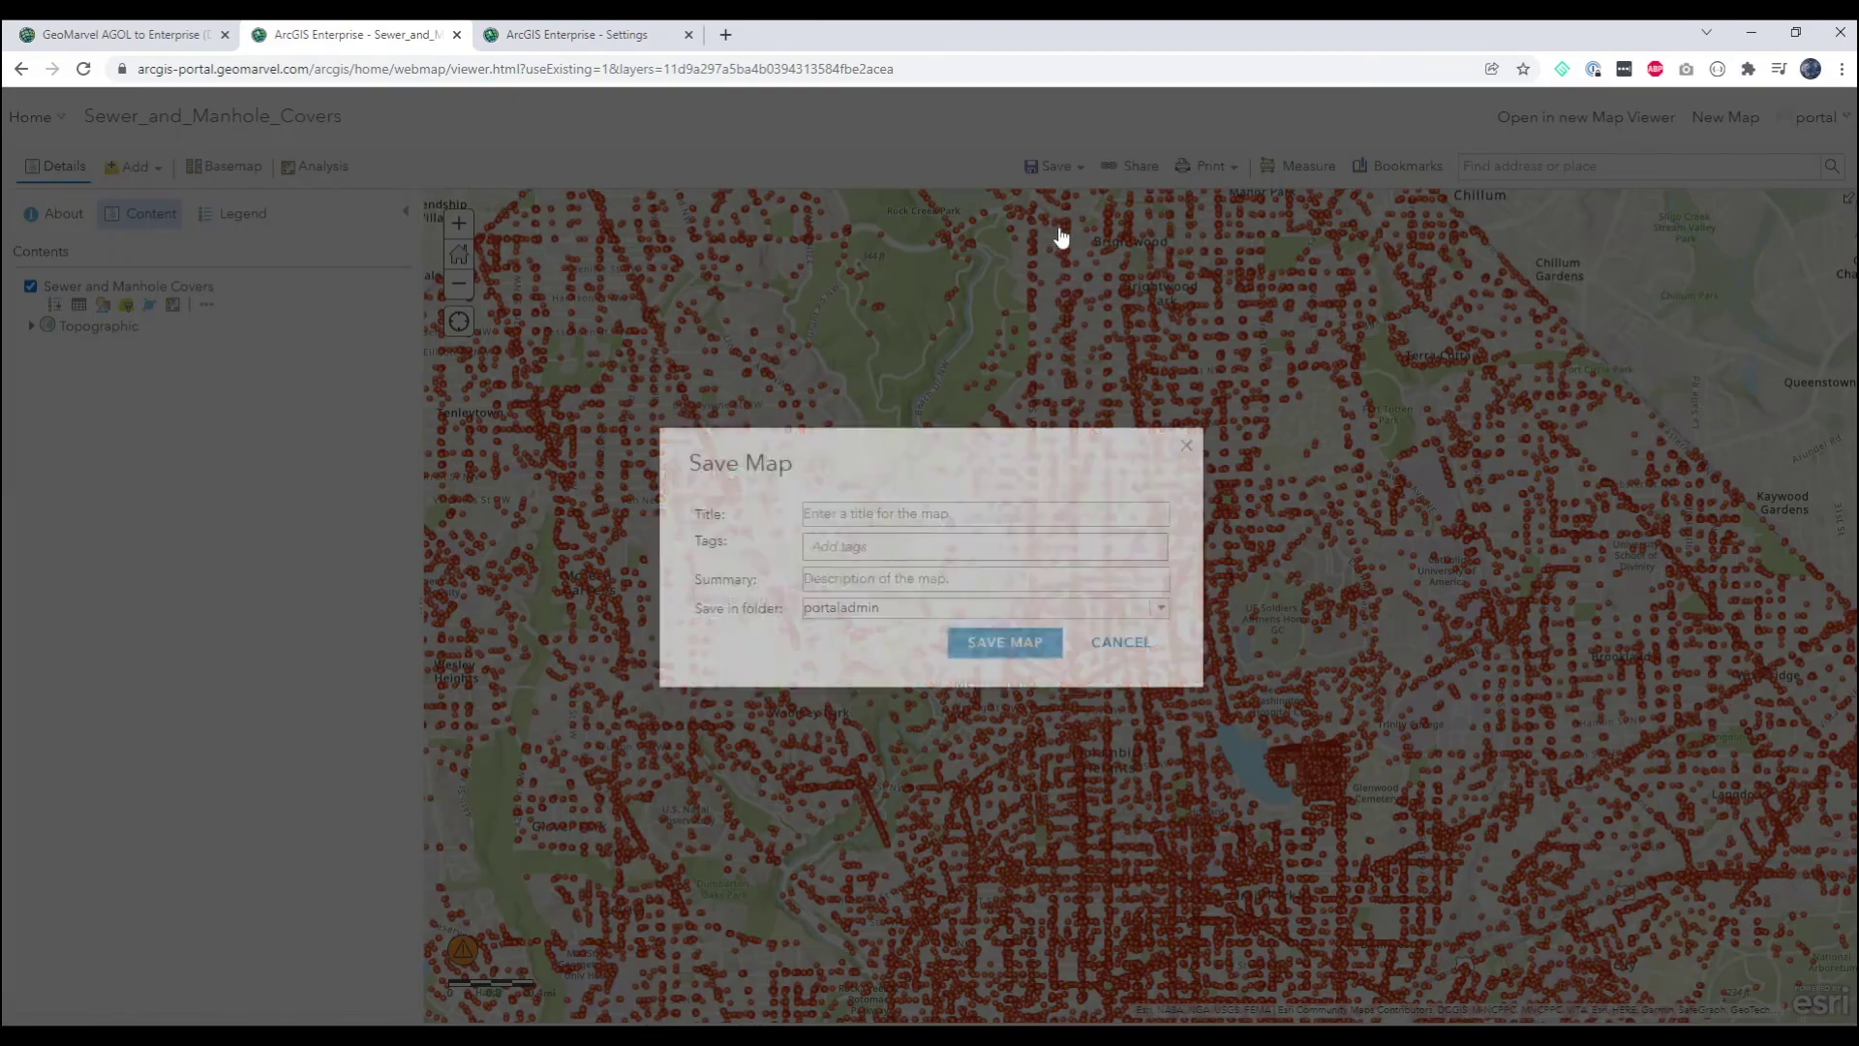
pyautogui.click(990, 538)
pyautogui.write('sewers')
pyautogui.press('Return')
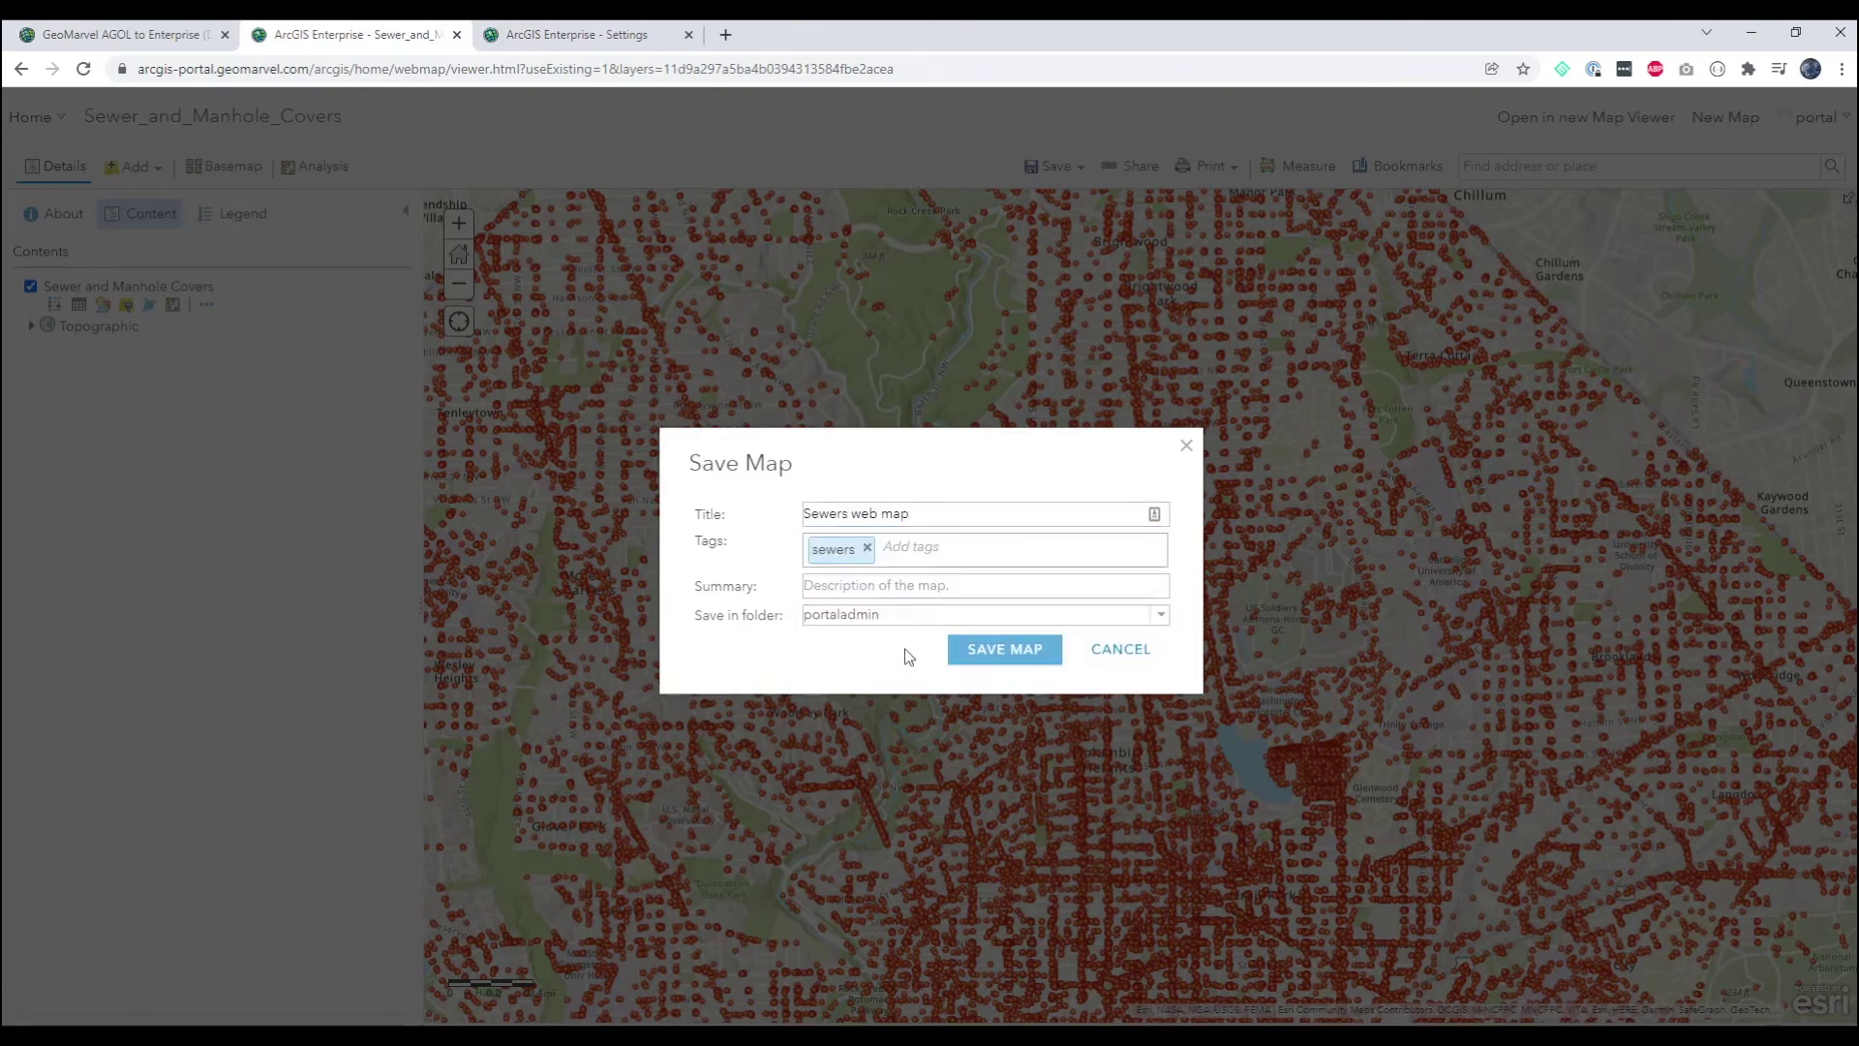
pyautogui.click(995, 646)
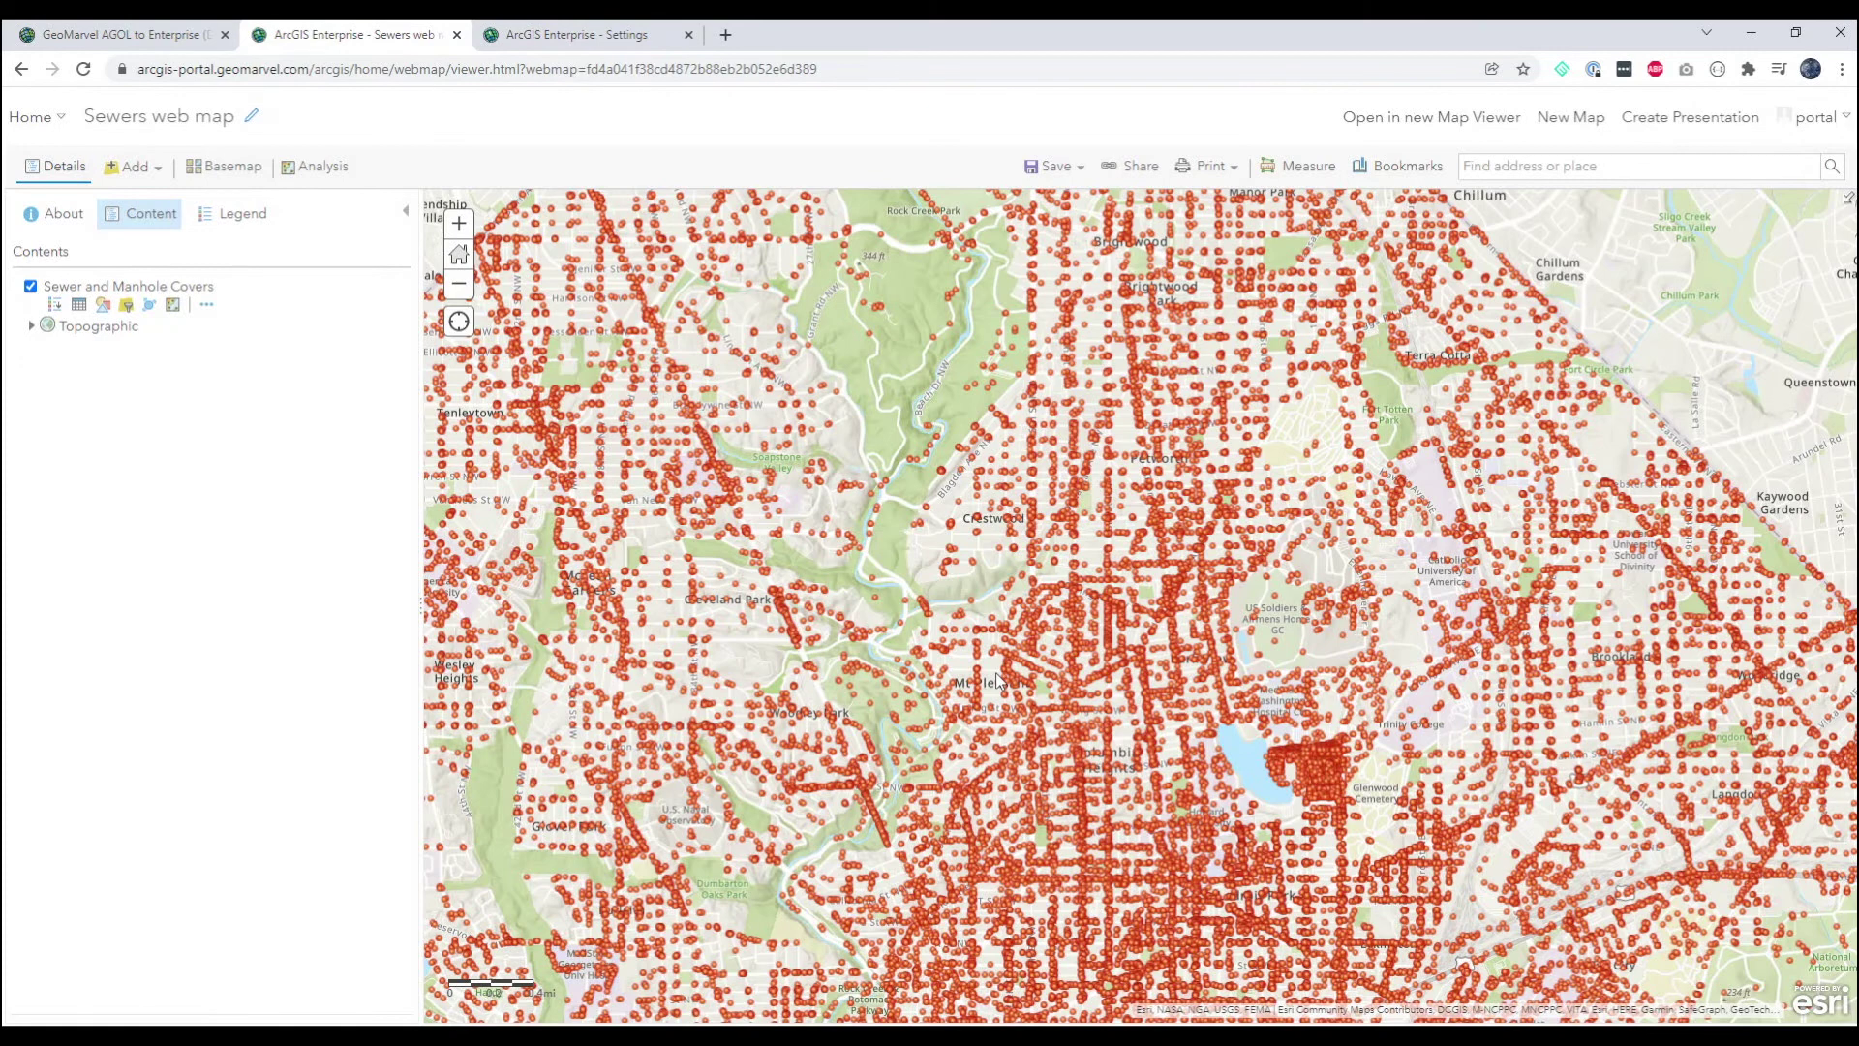
pyautogui.click(1131, 167)
# Create an ArcGIS Dashboards app from the web map titled 'Sewers dashboard'.
pyautogui.click(802, 701)
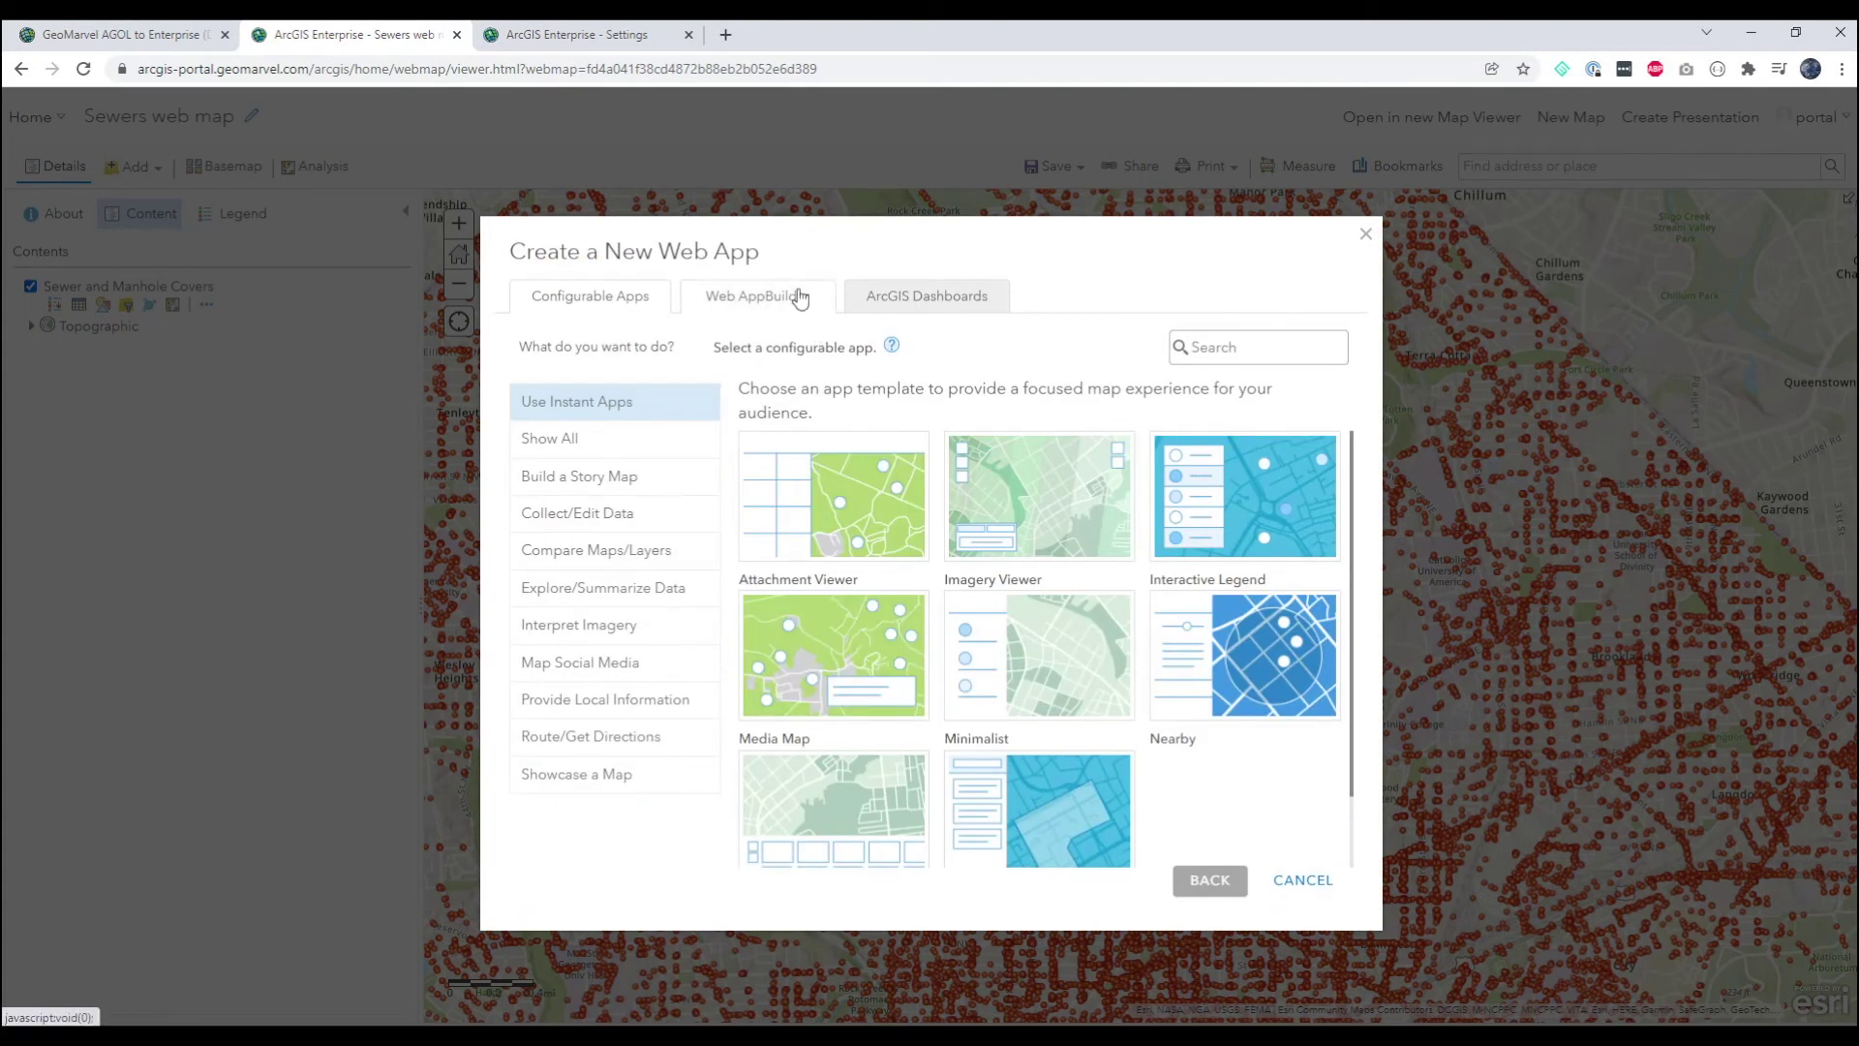
pyautogui.click(880, 300)
pyautogui.click(824, 396)
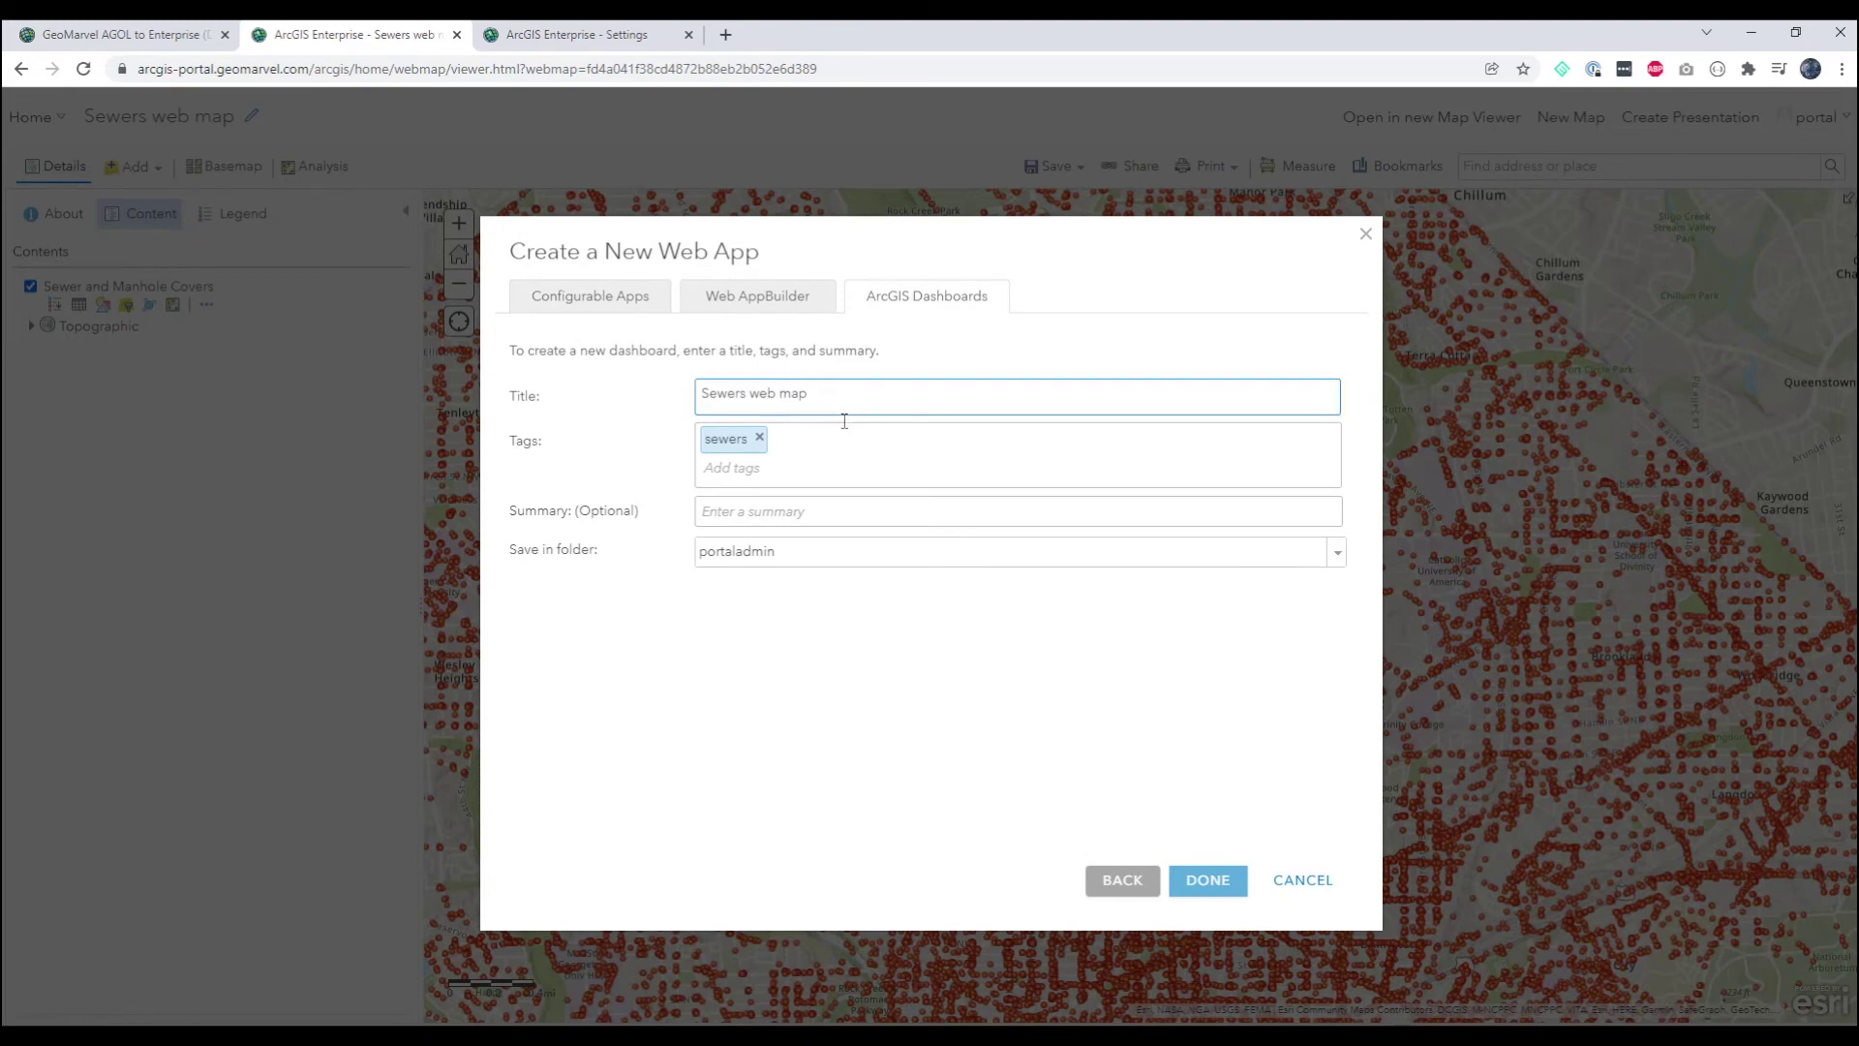
pyautogui.hotkey('ctrl', 'shift', 'Left')
pyautogui.hotkey('ctrl', 'shift', 'Left')
pyautogui.write('d')
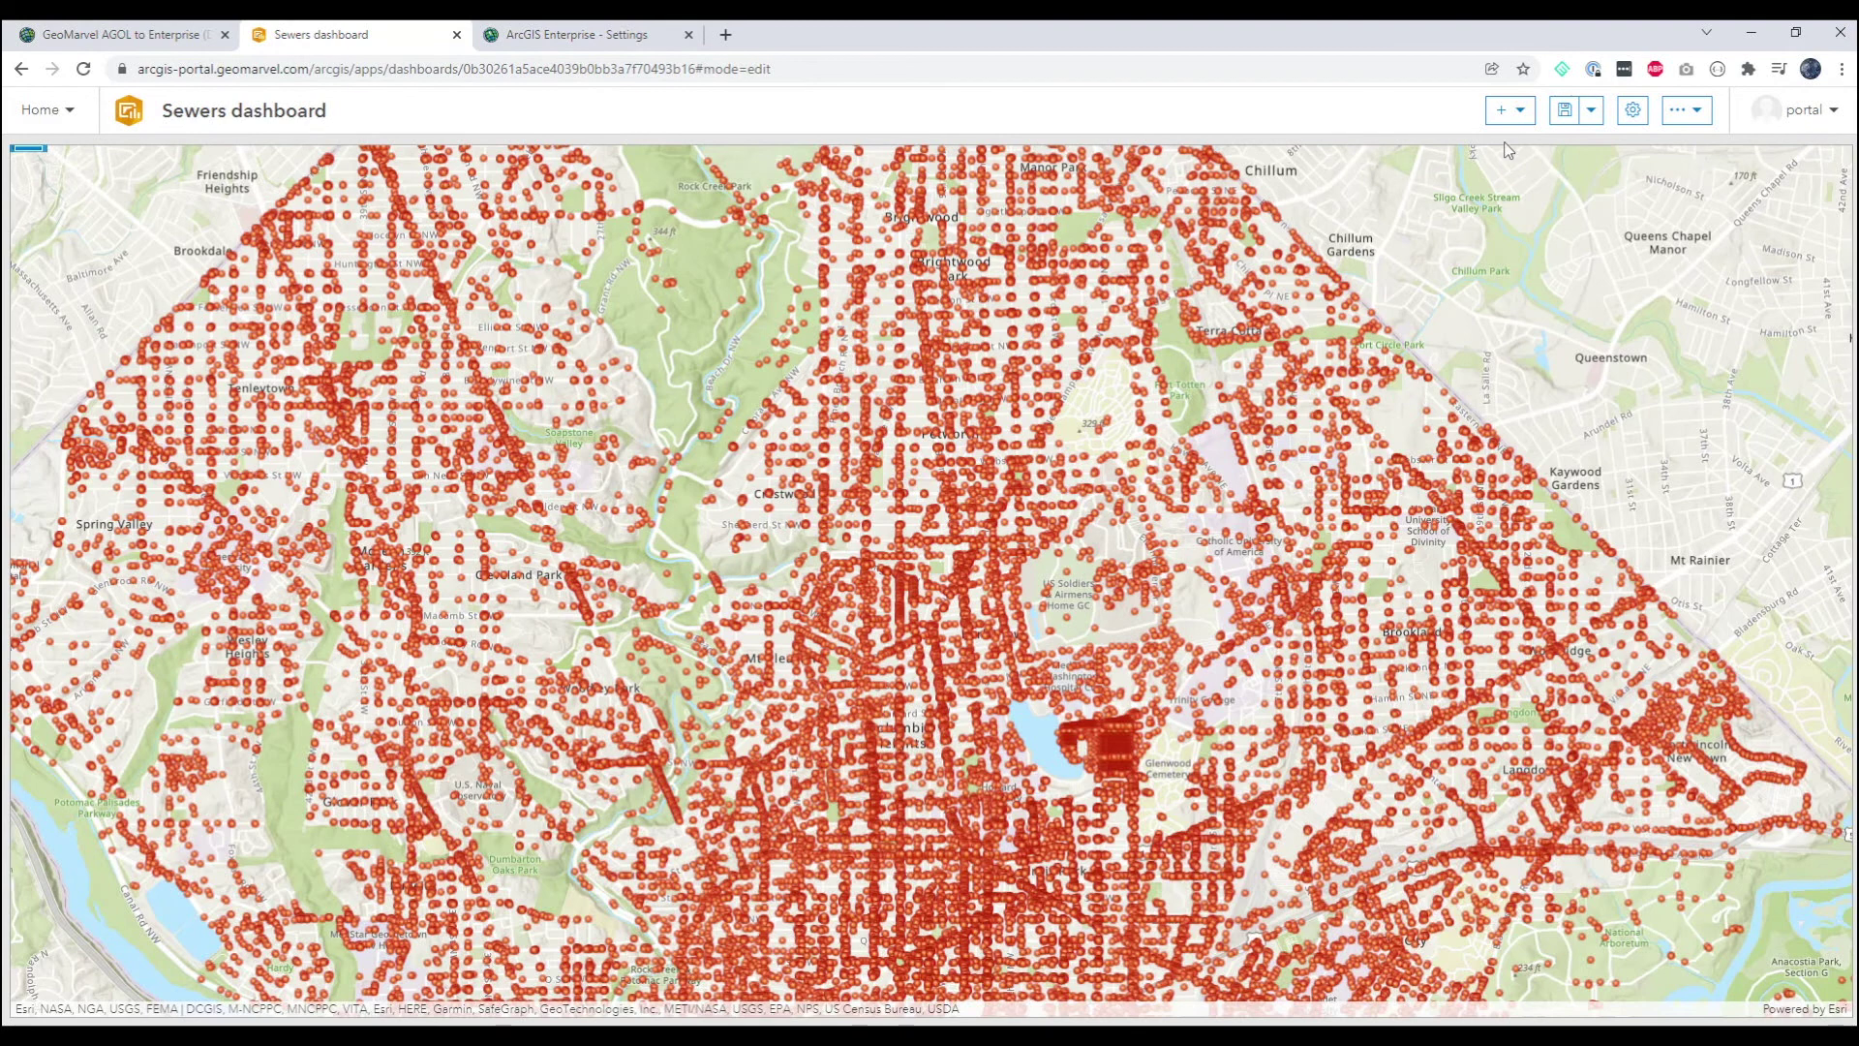
# Add a Sewer_and_Manhole_Covers count indicator (83.3k) and narrow it beside the map.
pyautogui.click(1501, 109)
pyautogui.click(1459, 377)
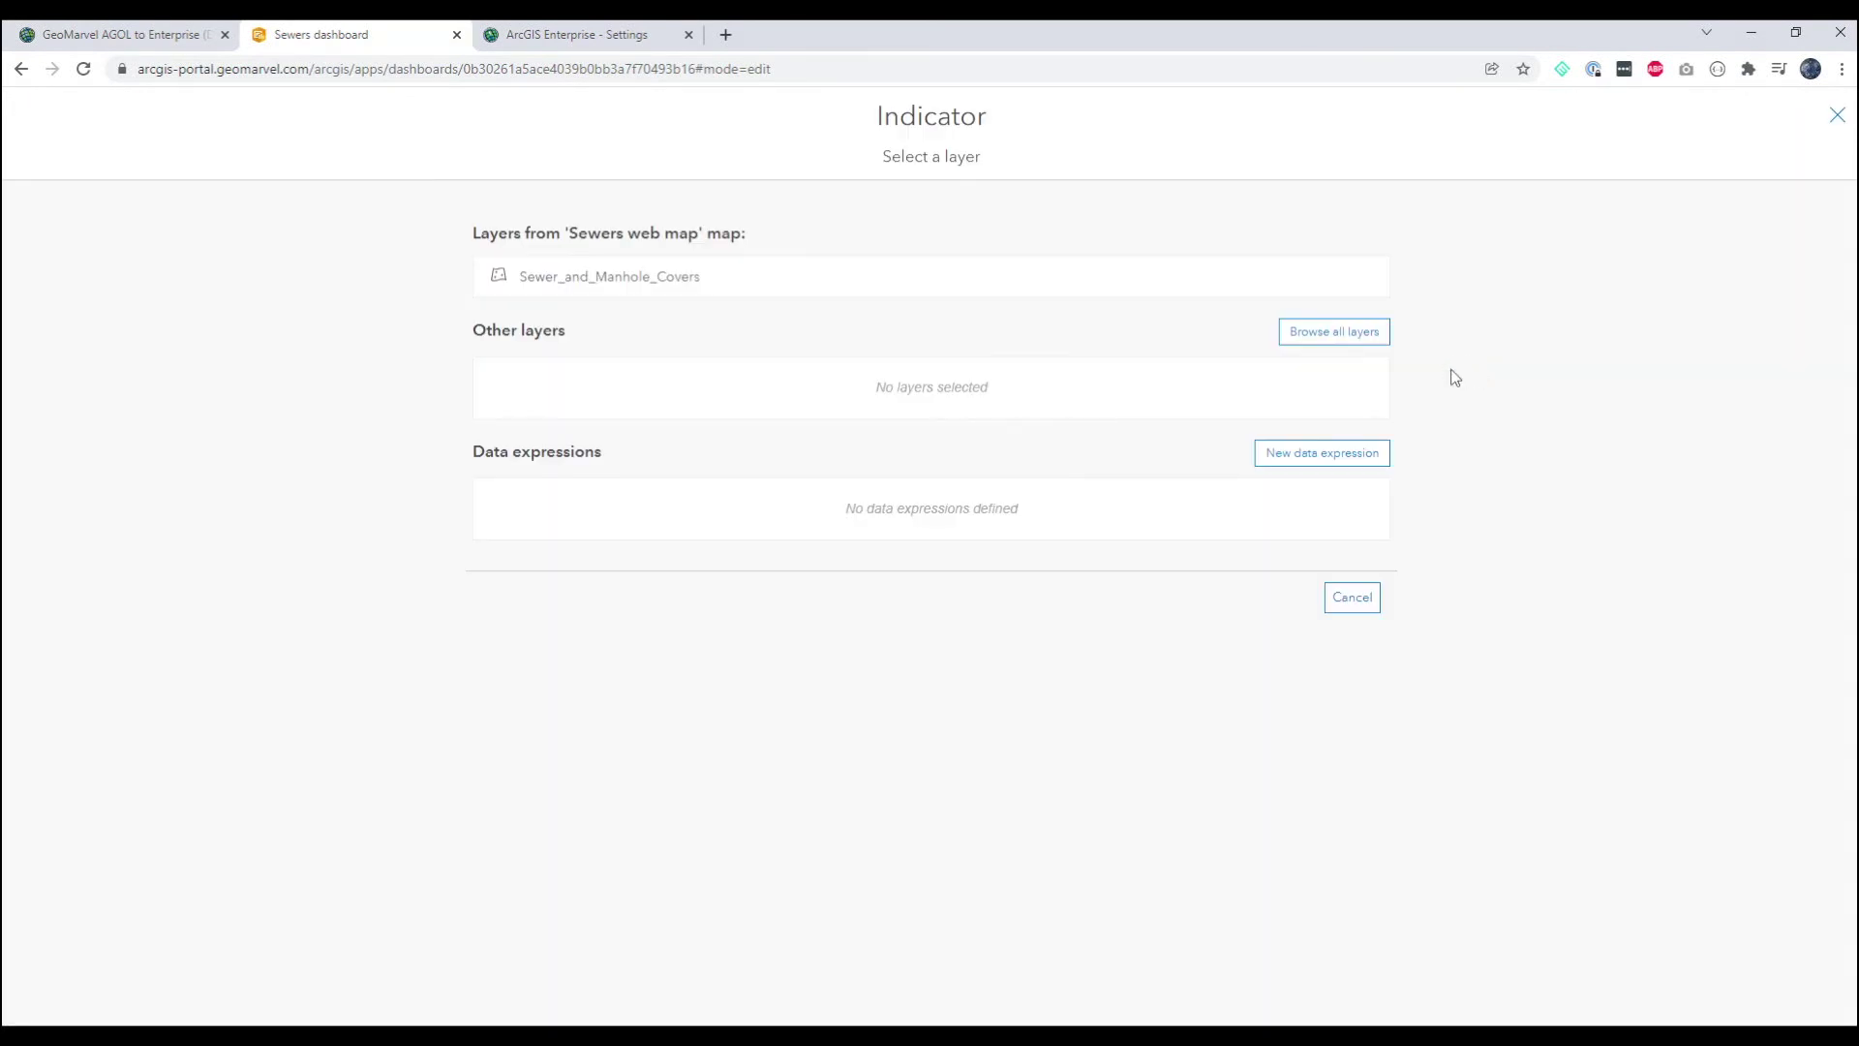
pyautogui.click(1055, 283)
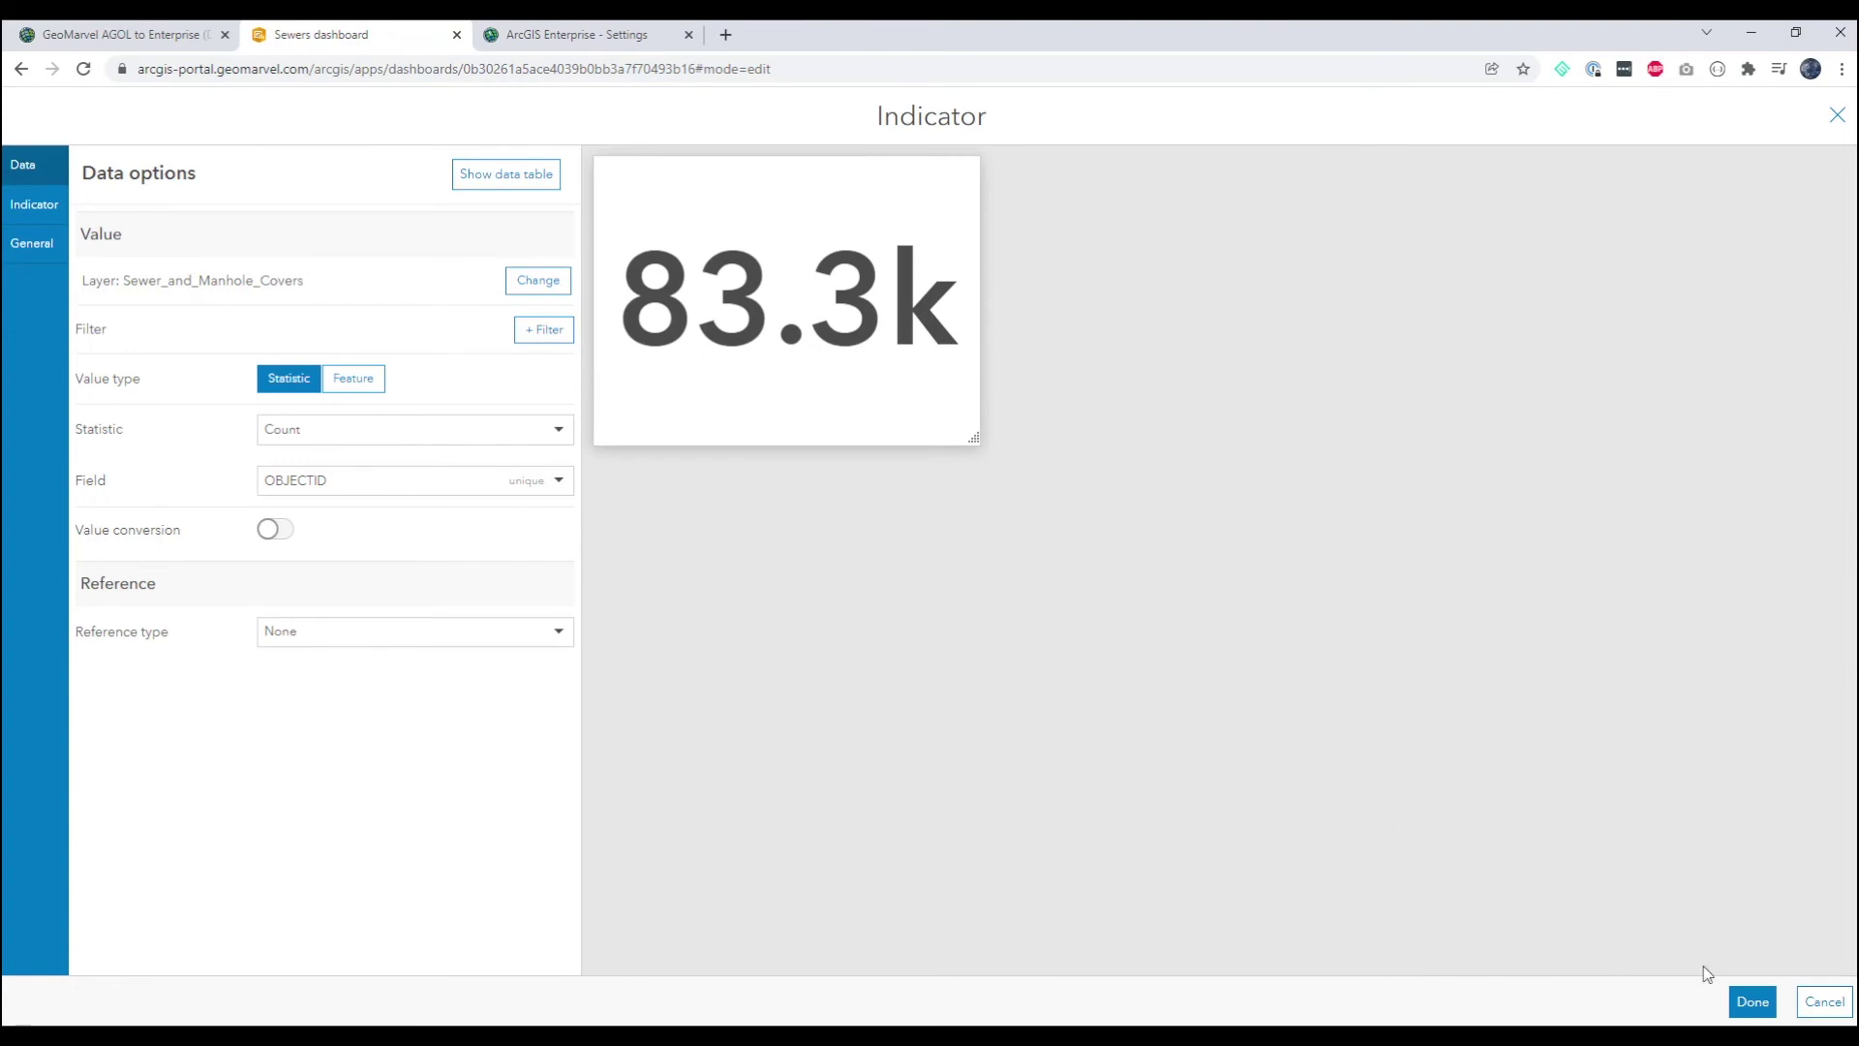
pyautogui.click(1752, 1002)
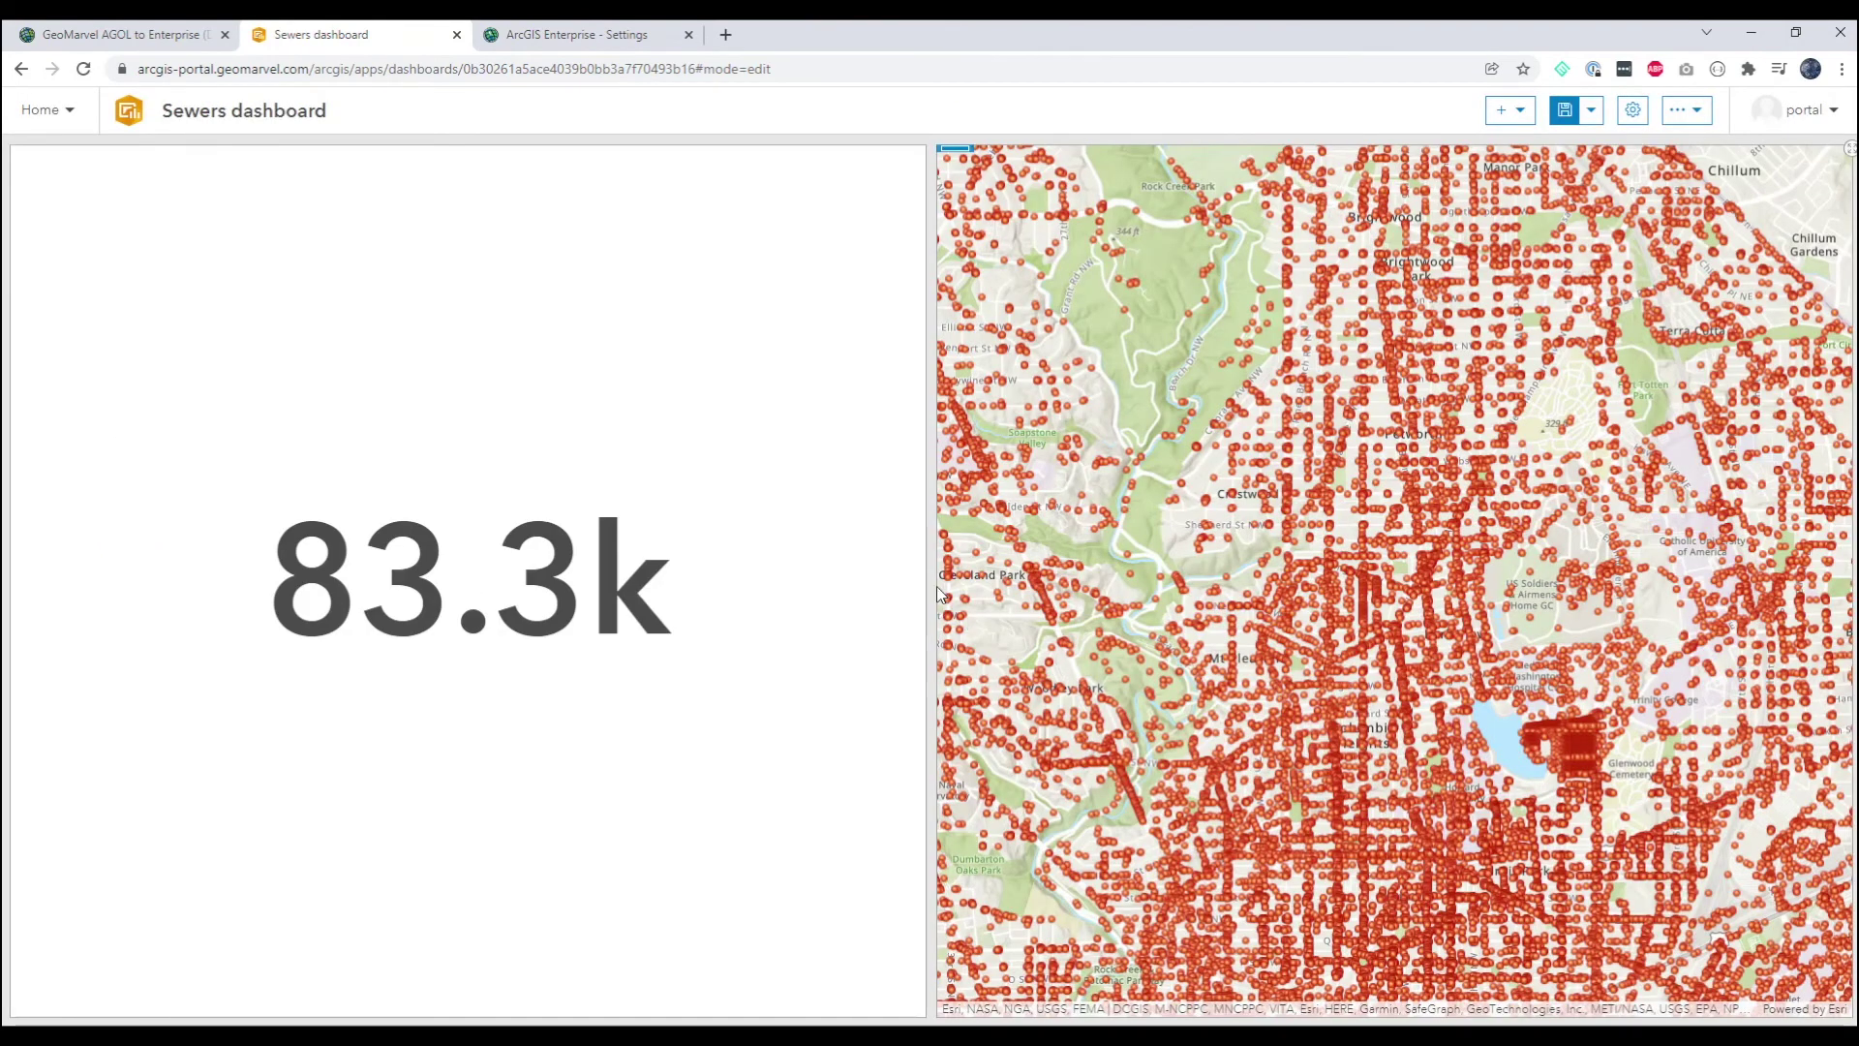
pyautogui.moveTo(937, 592); pyautogui.dragTo(482, 593)
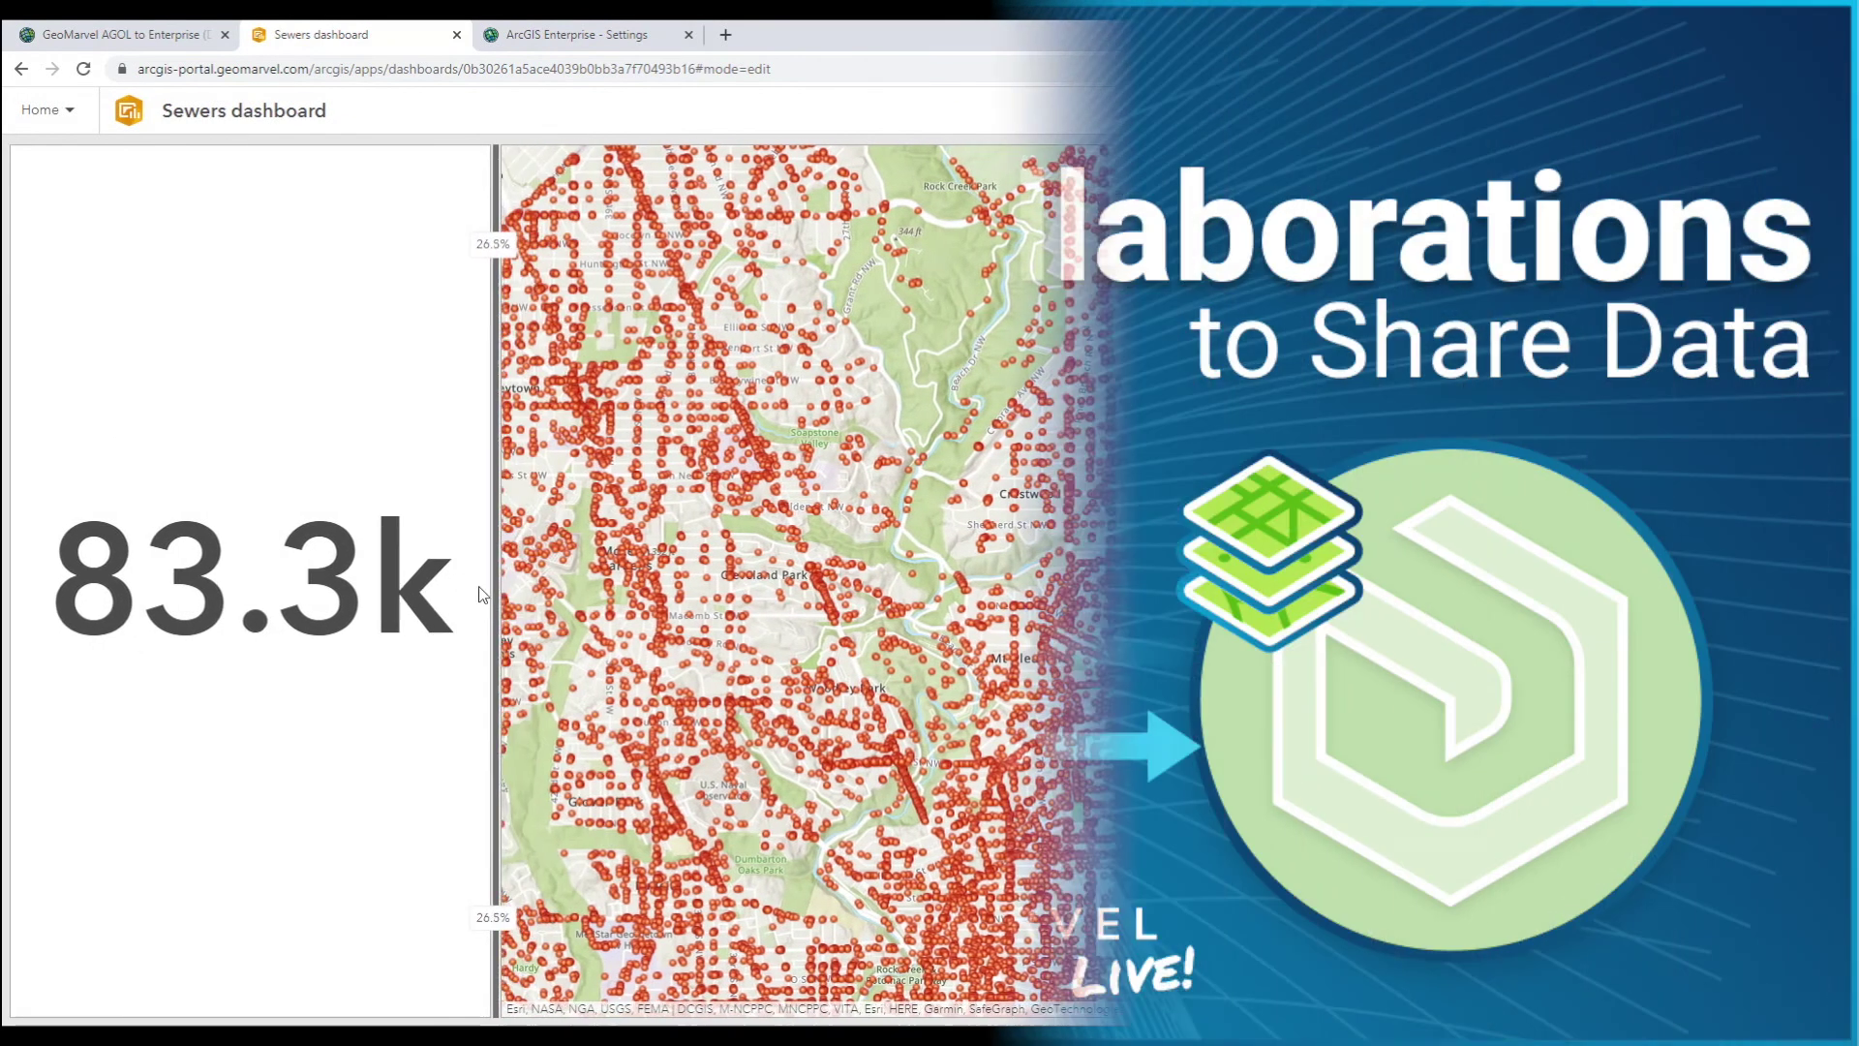